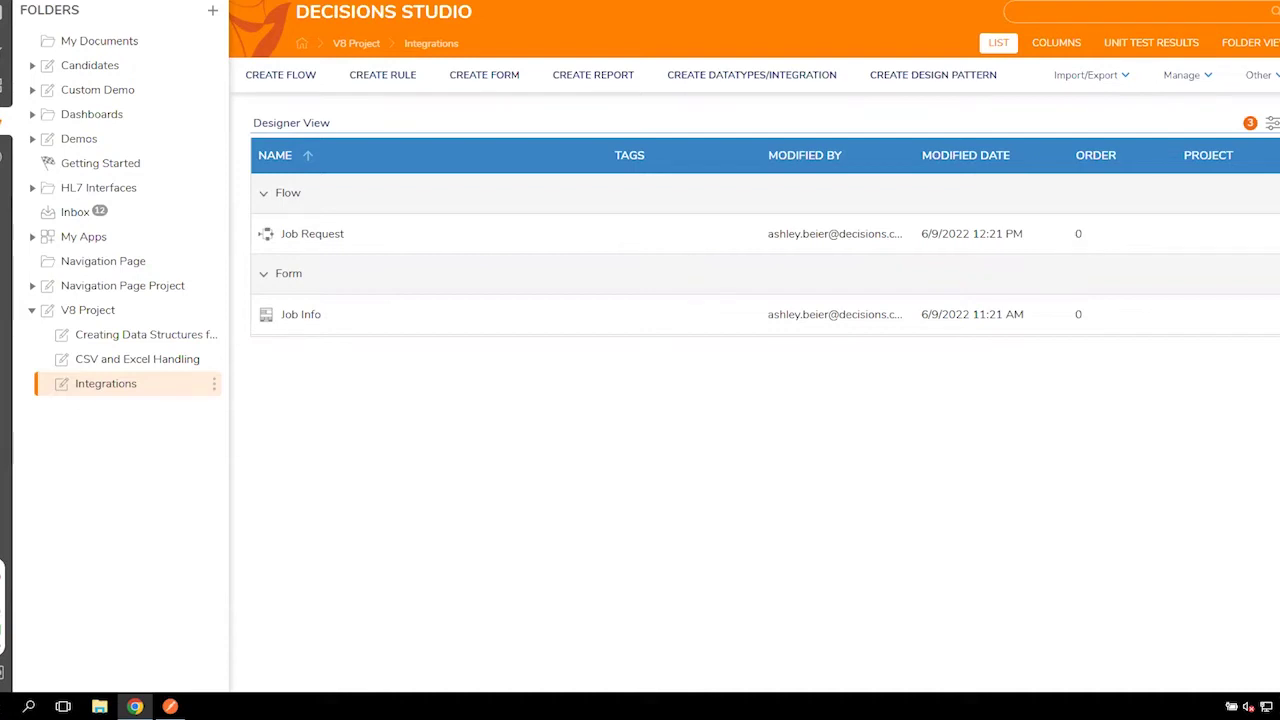
Open reqres.in in a new tab and select the POST Create example's name-and-job request JSON
key("ctrl+t")
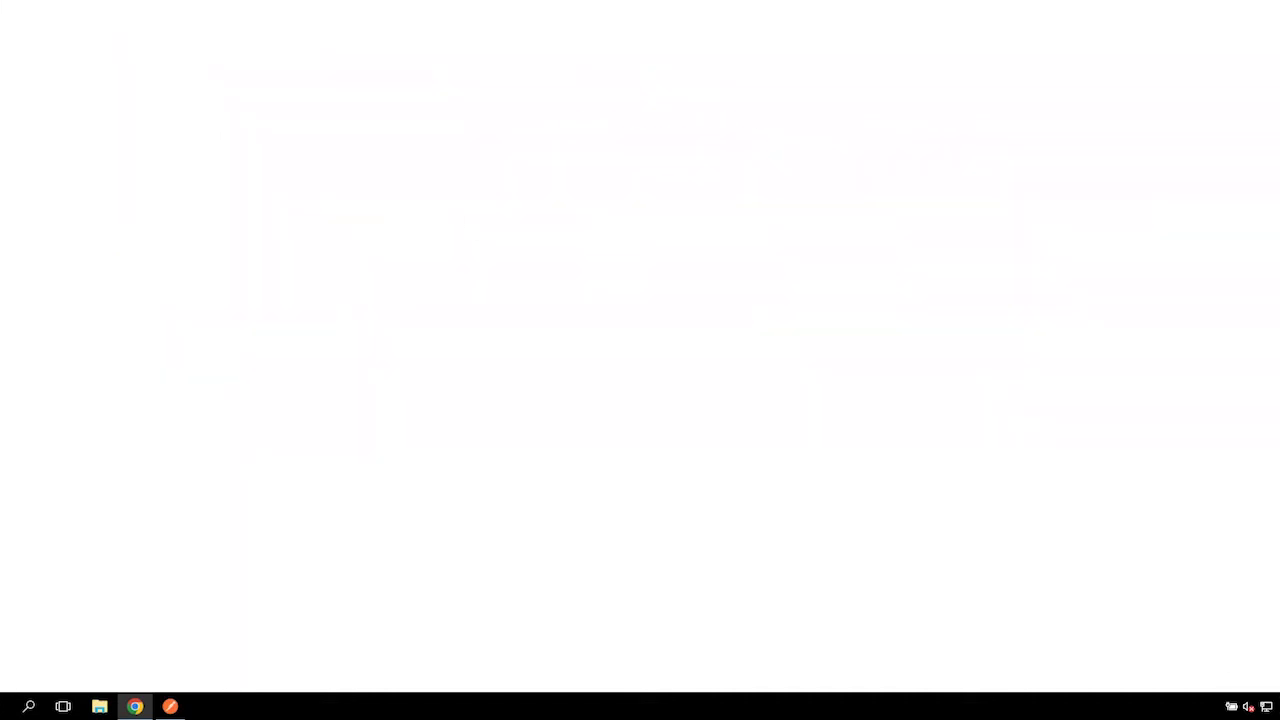
type("re")
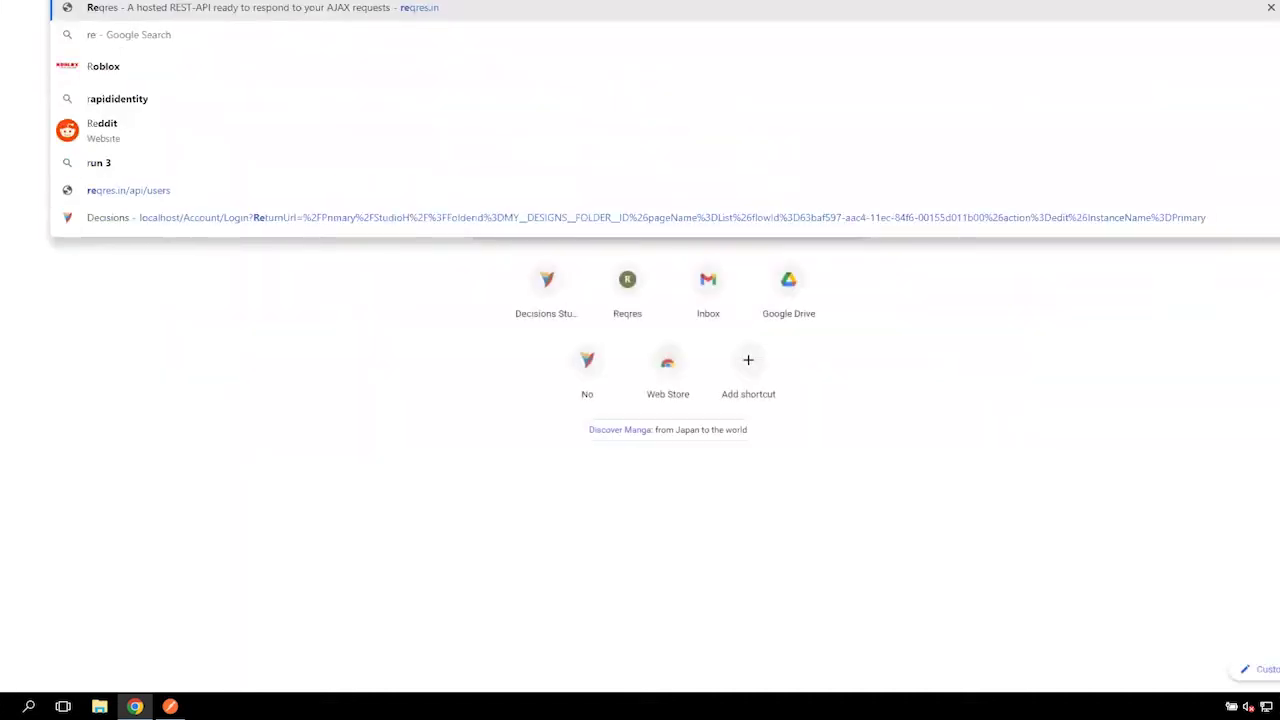
type("qres.in")
key("Return")
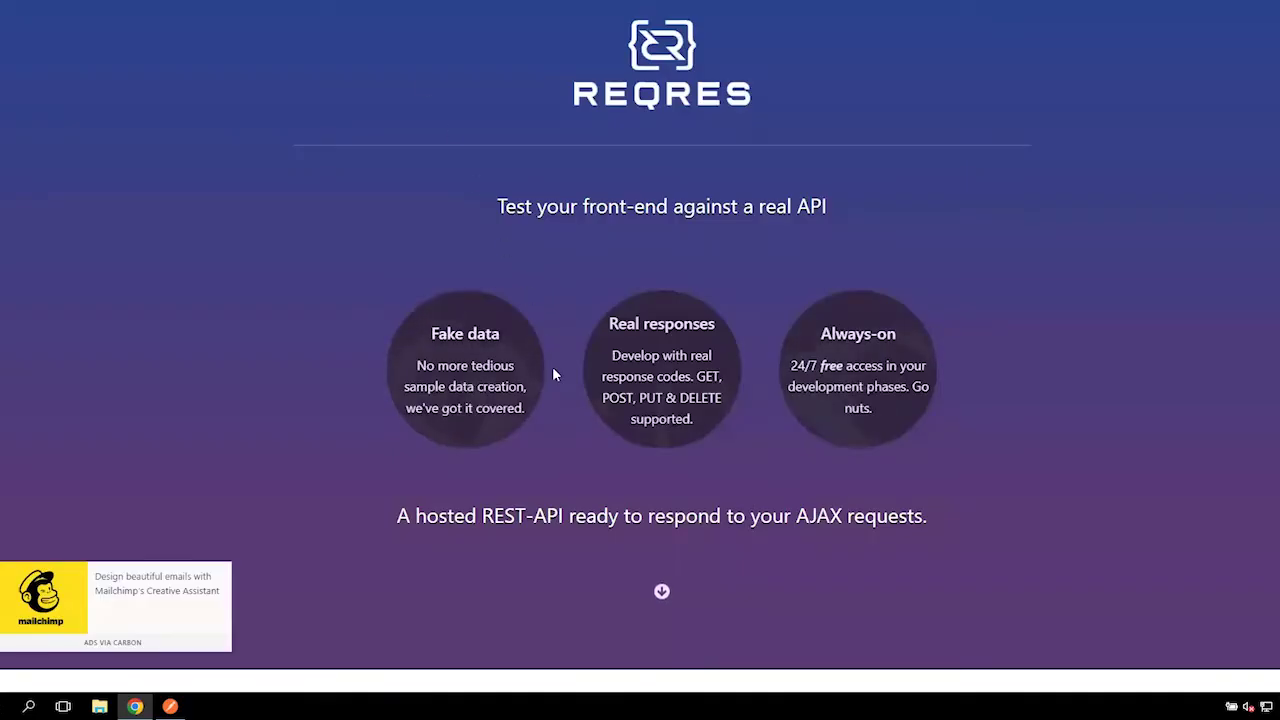
scroll(552, 366, "down", 4)
scroll(553, 374, "down", 2)
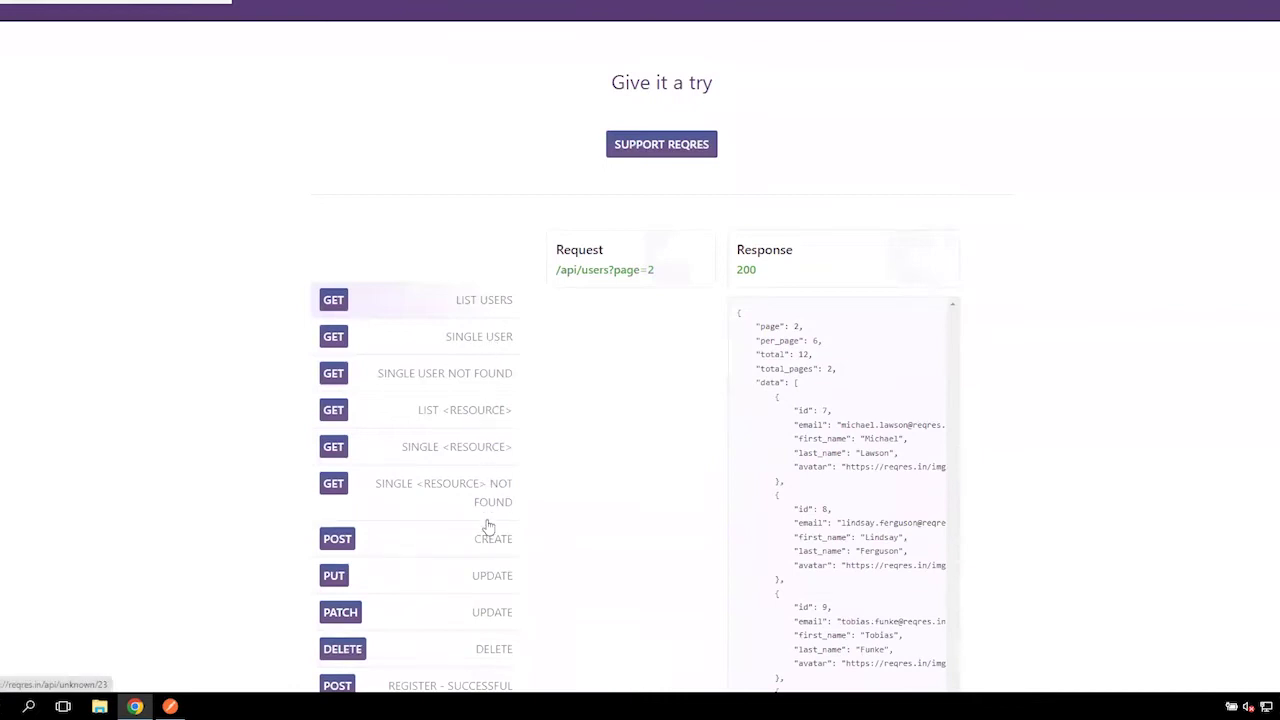
left_click(490, 538)
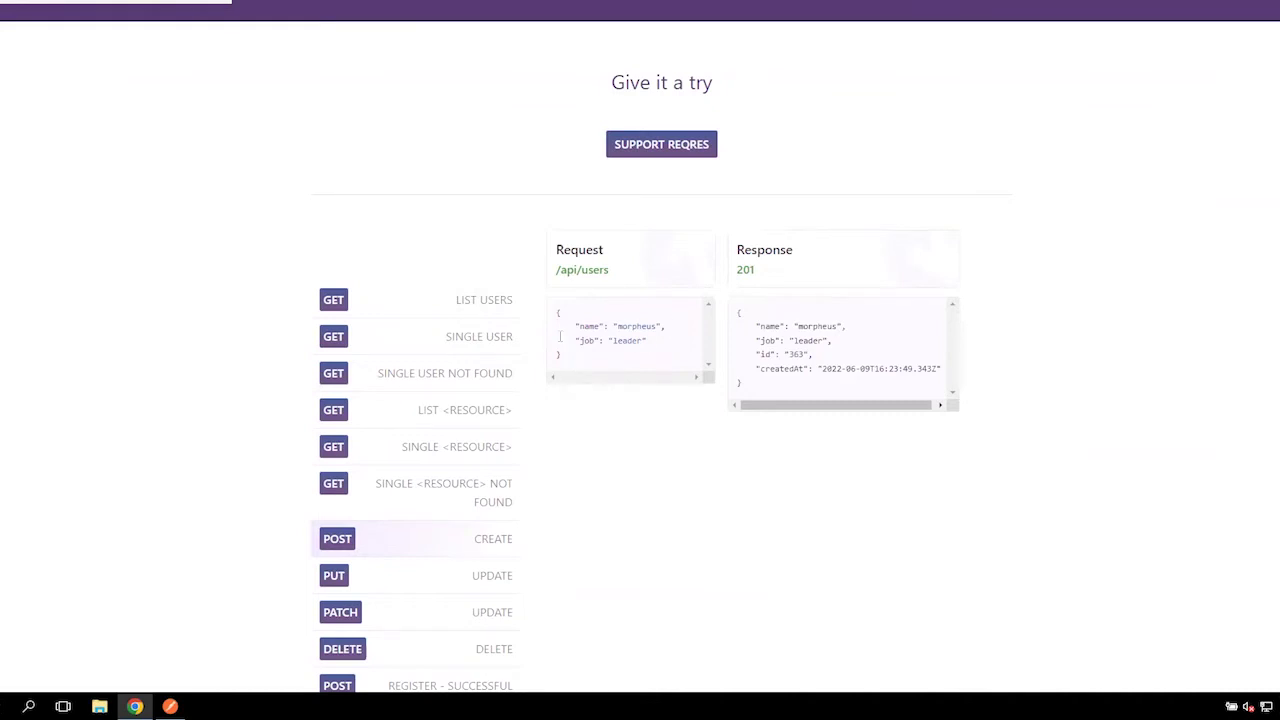
left_click_drag(561, 352, 555, 318)
key("ctrl+c")
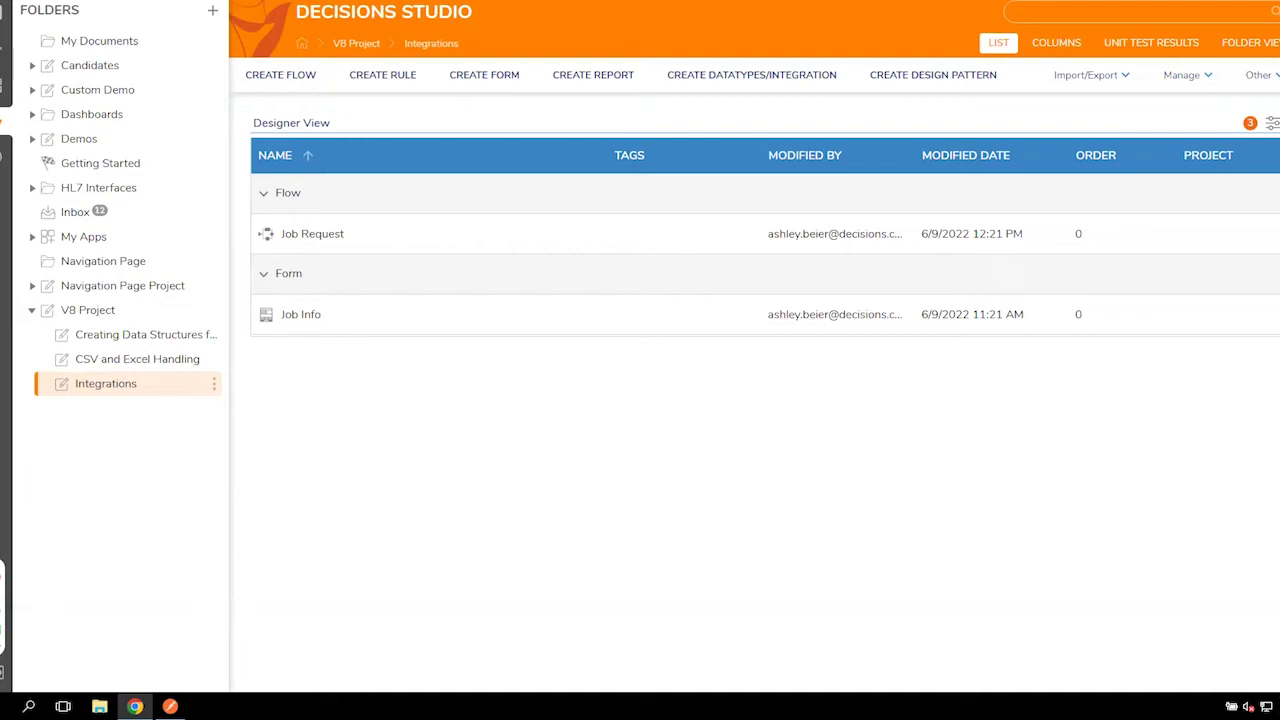
Create the Job Request JSON type from the pasted name-and-job sample, then select ReqRes's response JSON
left_click(797, 87)
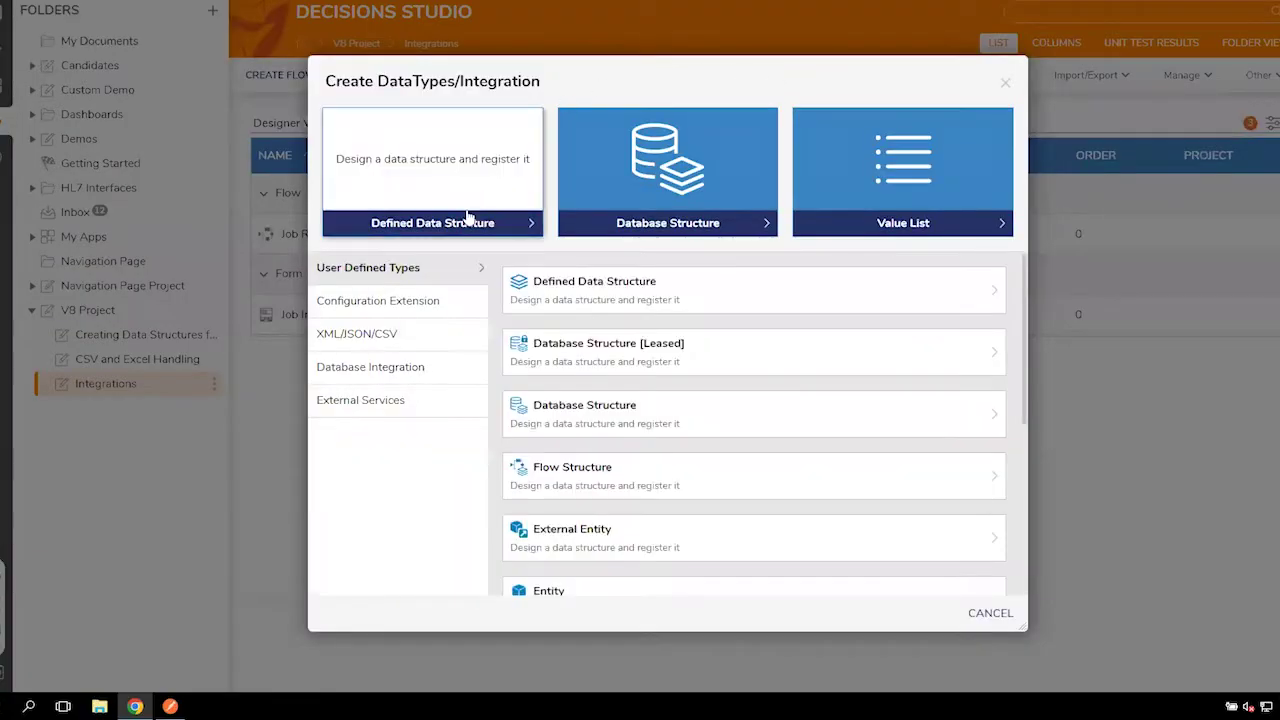
left_click(345, 340)
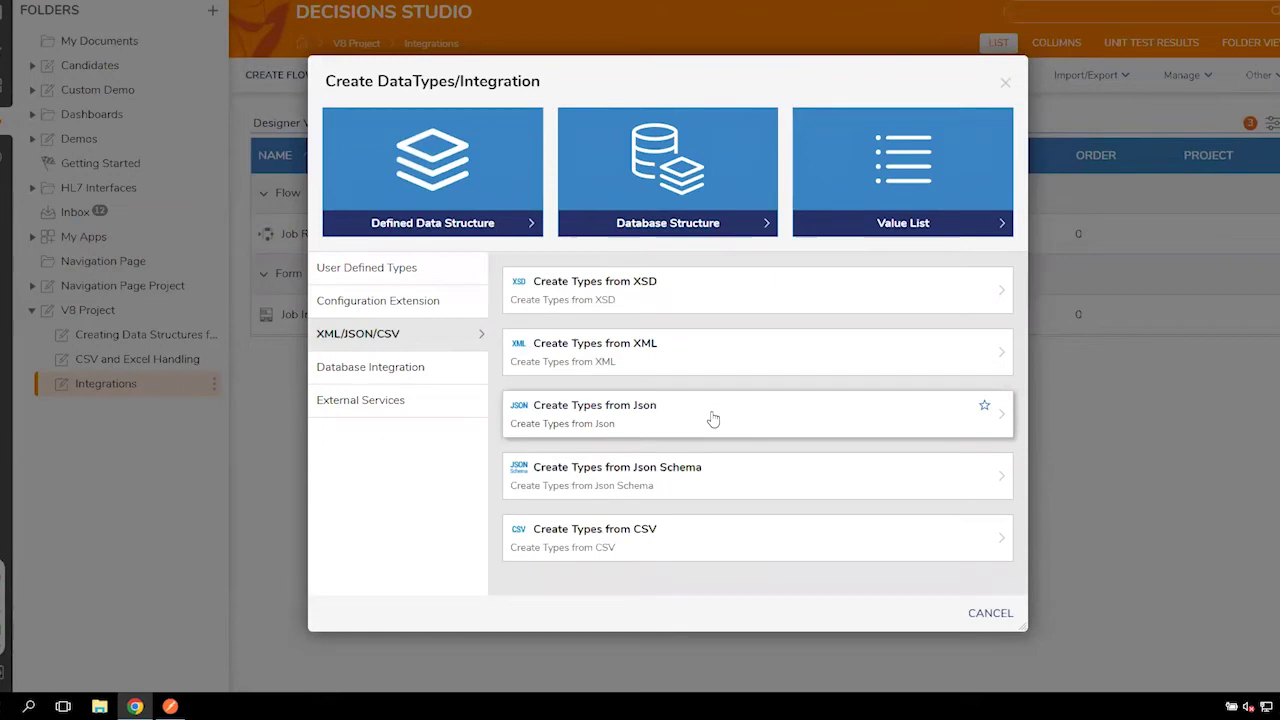
left_click(712, 419)
type("Job R")
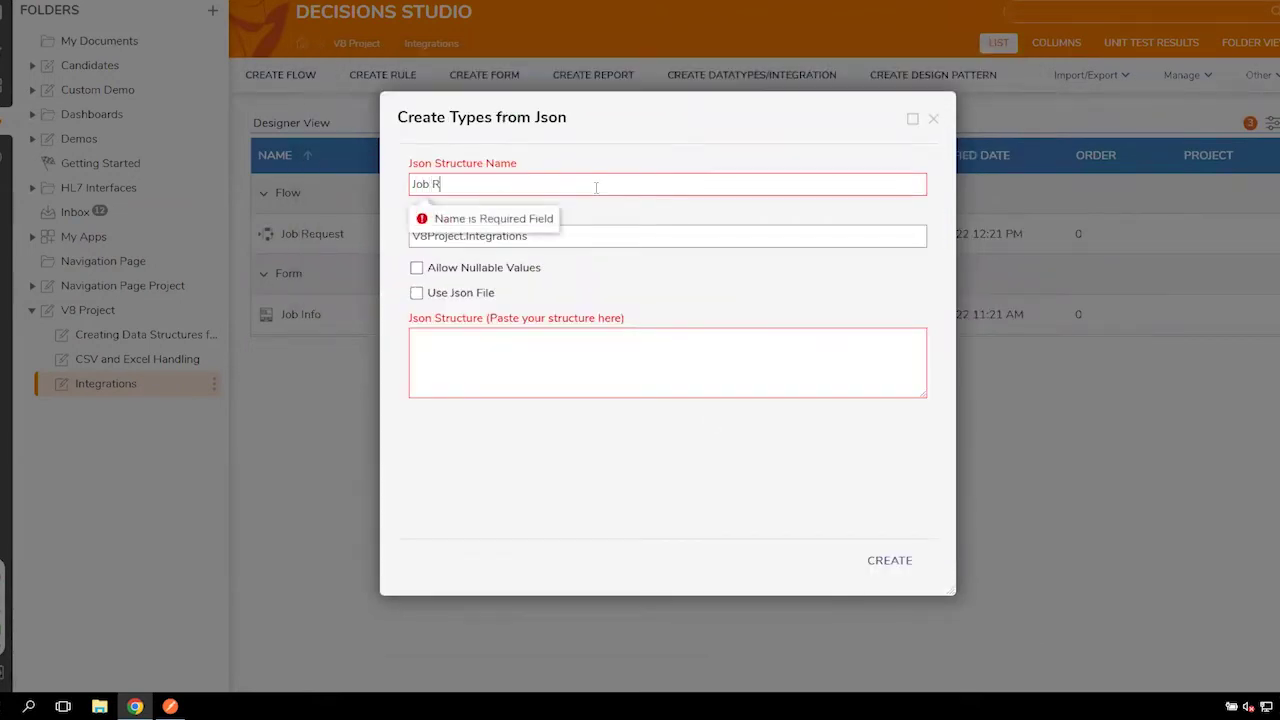
type("equet")
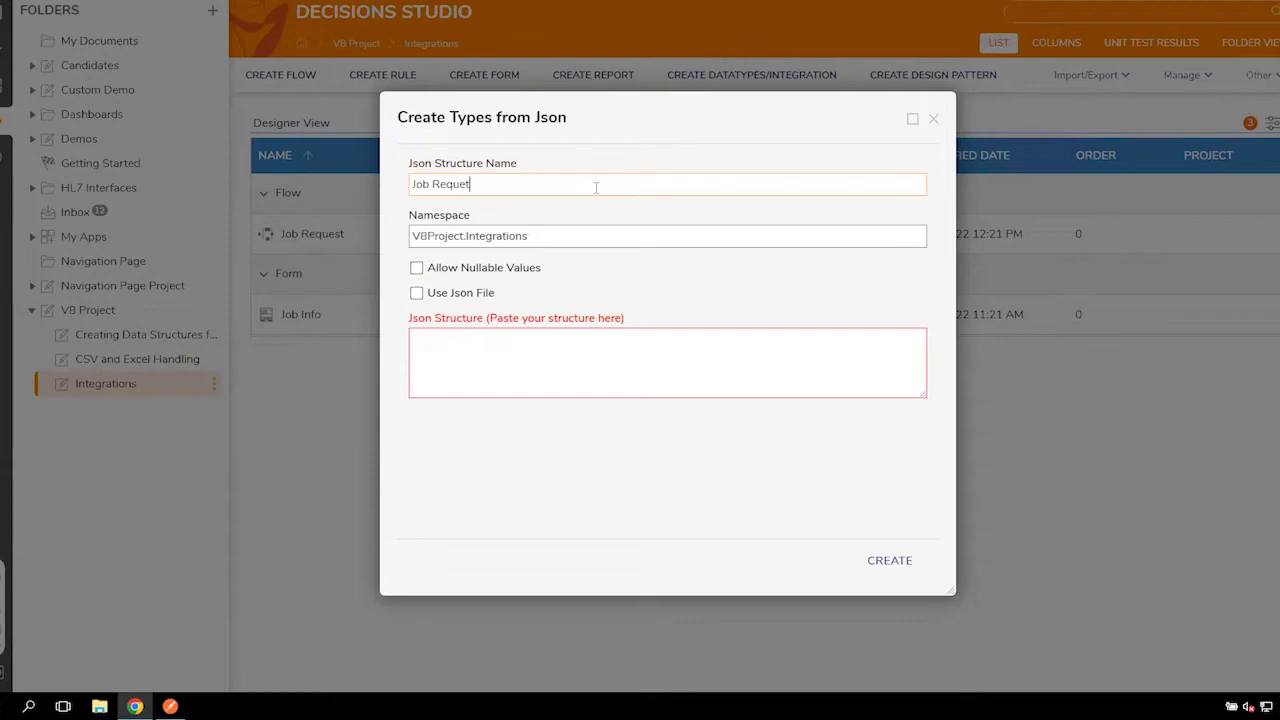
key("BackSpace")
type("st")
left_click(459, 338)
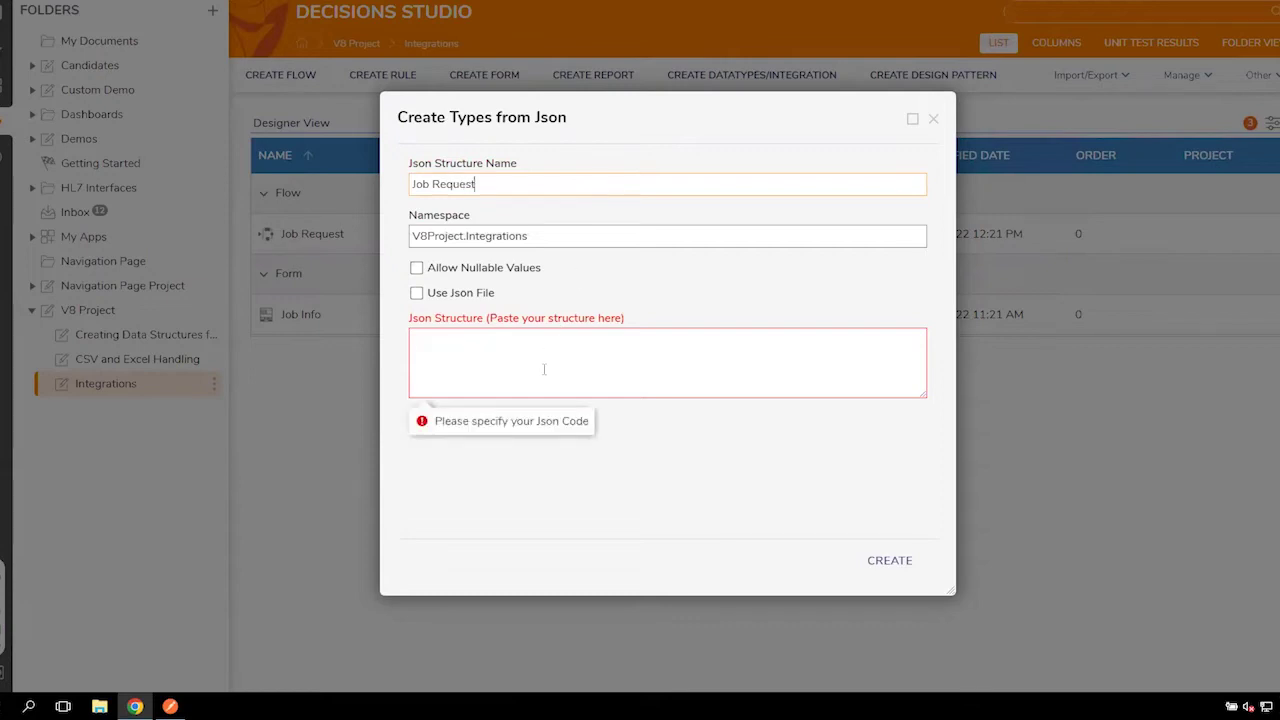
key("ctrl+v")
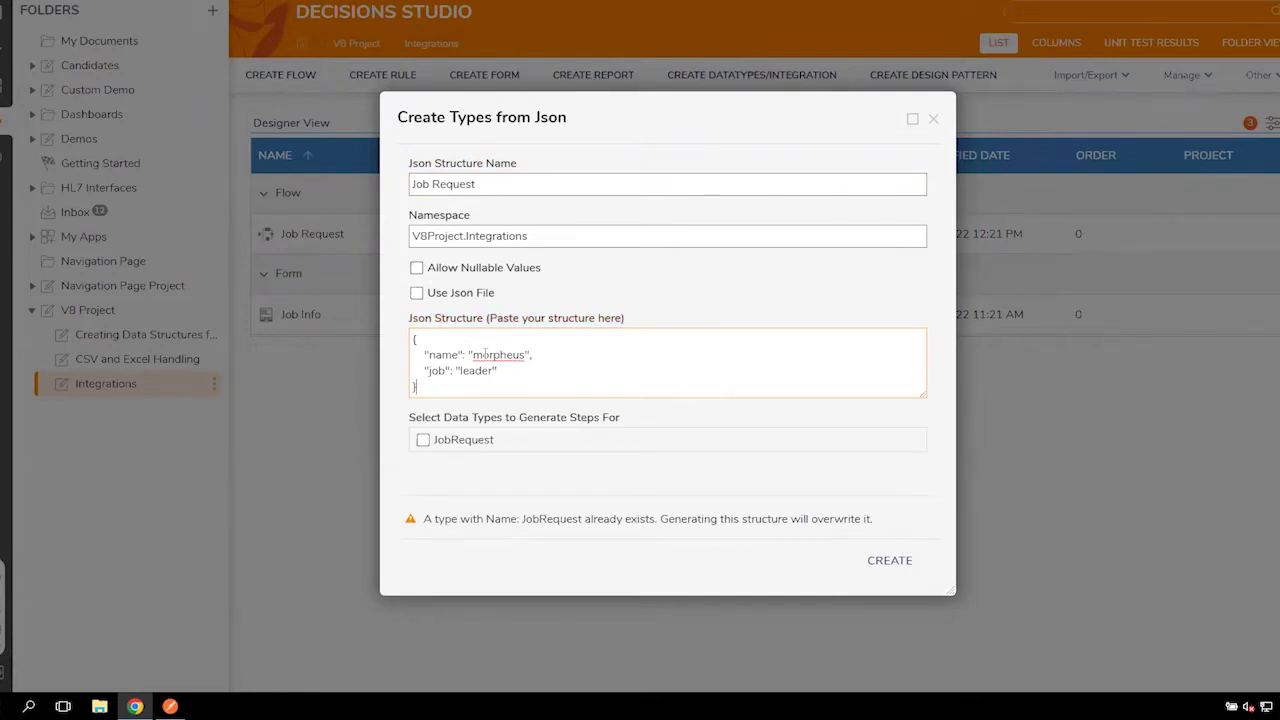
left_click(900, 560)
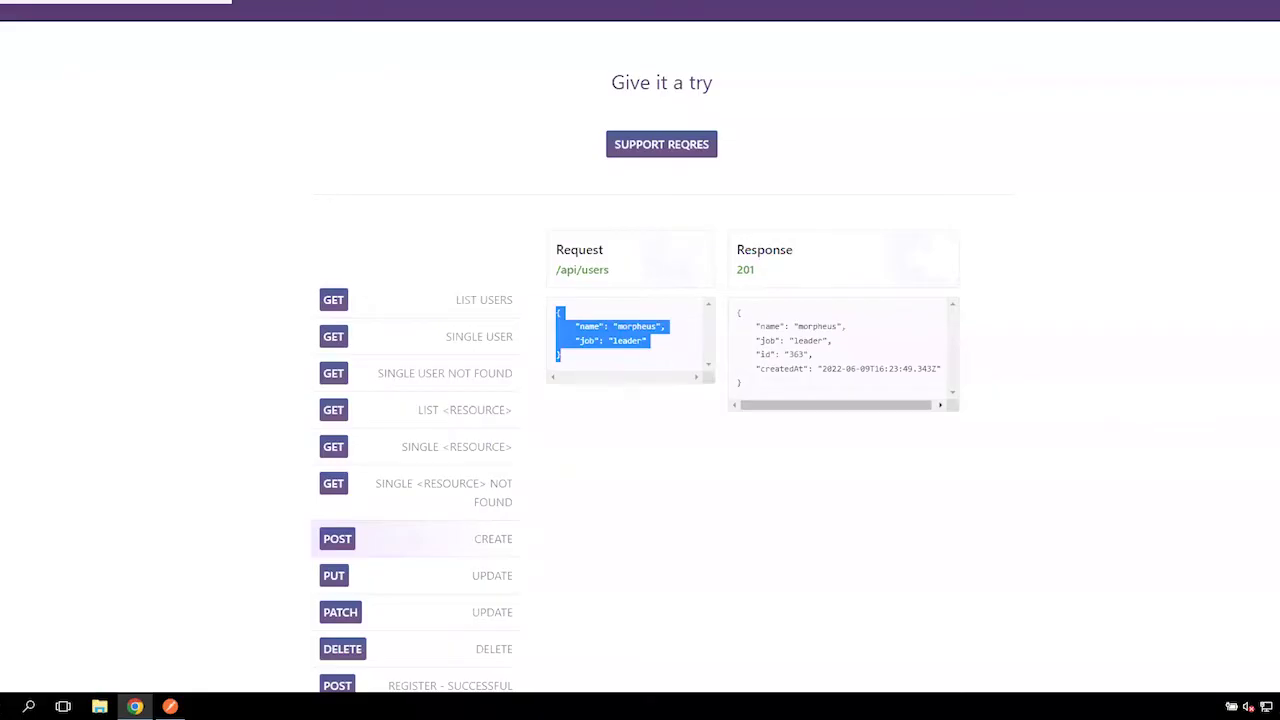
left_click_drag(742, 389, 735, 315)
key("ctrl+c")
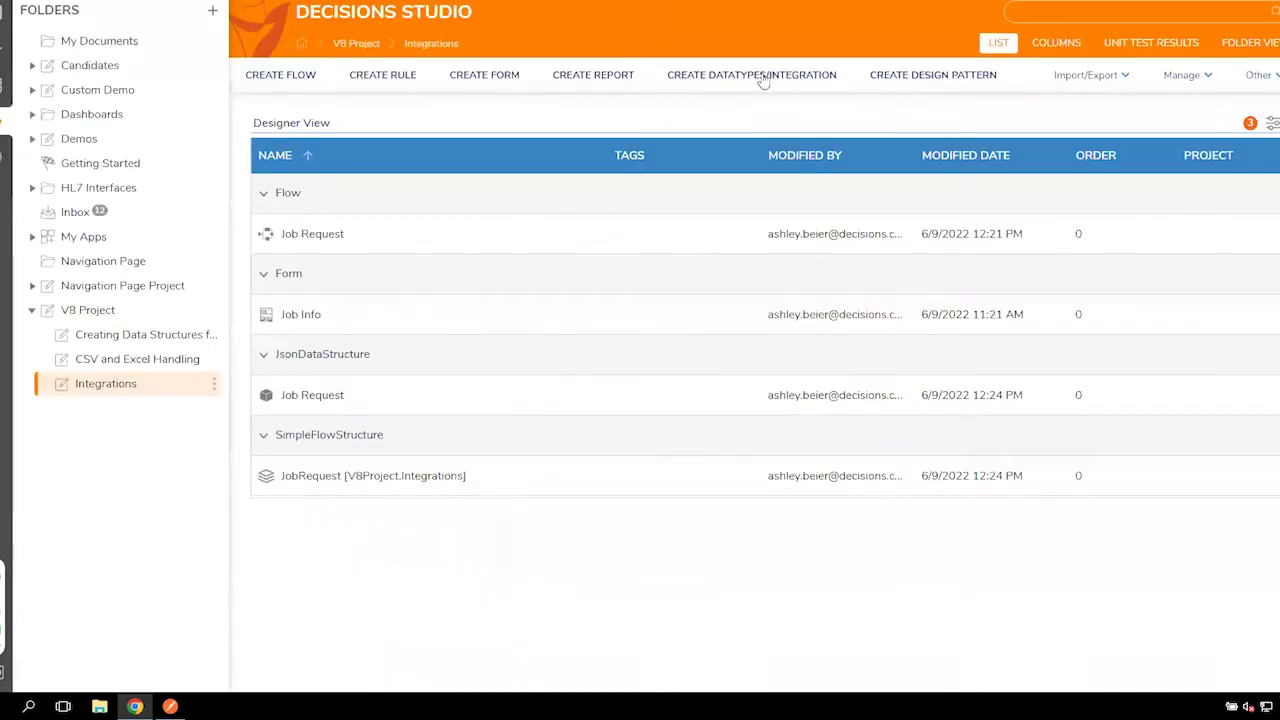
Create a 'Job Respone' JSON type from the pasted response body containing id and createdAt
left_click(770, 80)
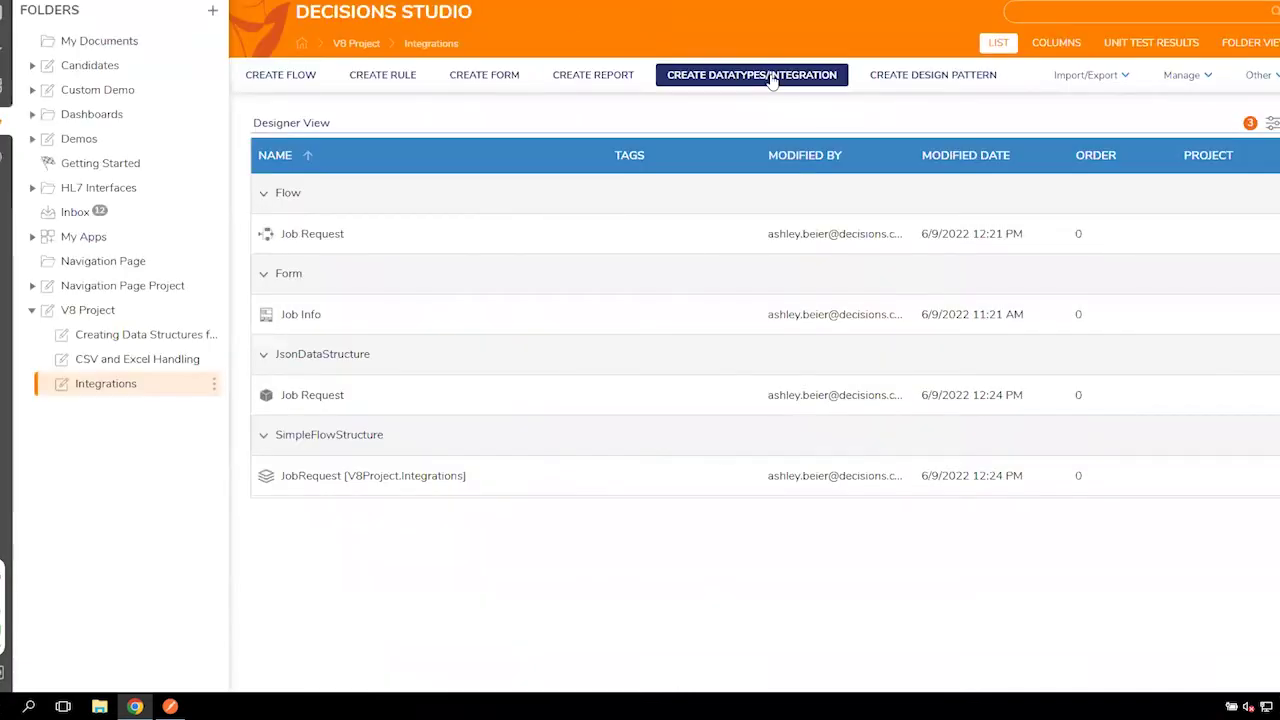
left_click(770, 79)
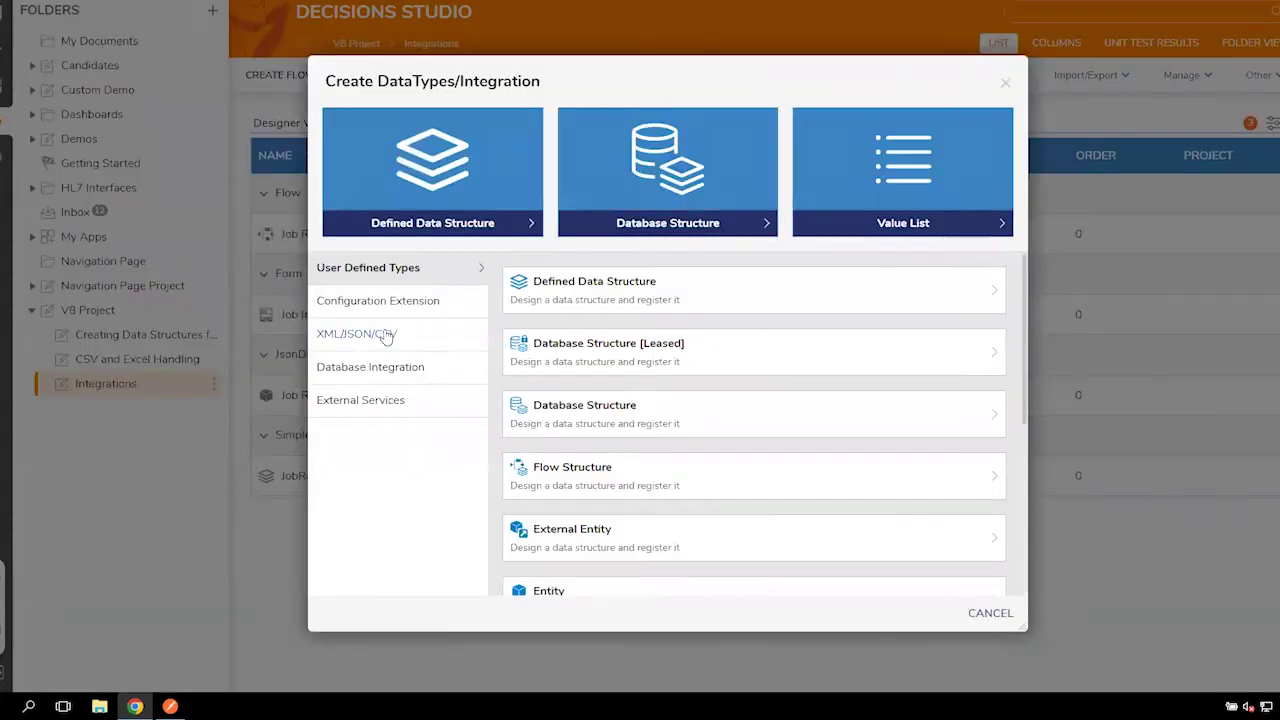
left_click(385, 335)
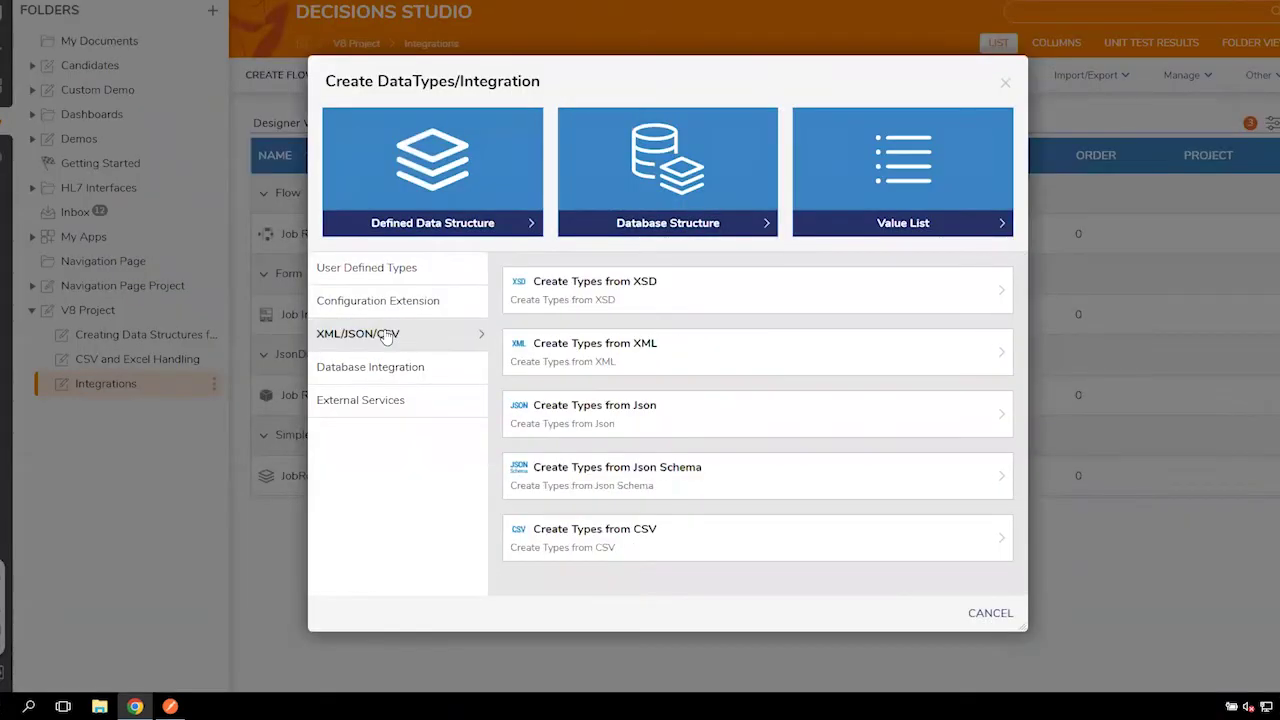
left_click(594, 410)
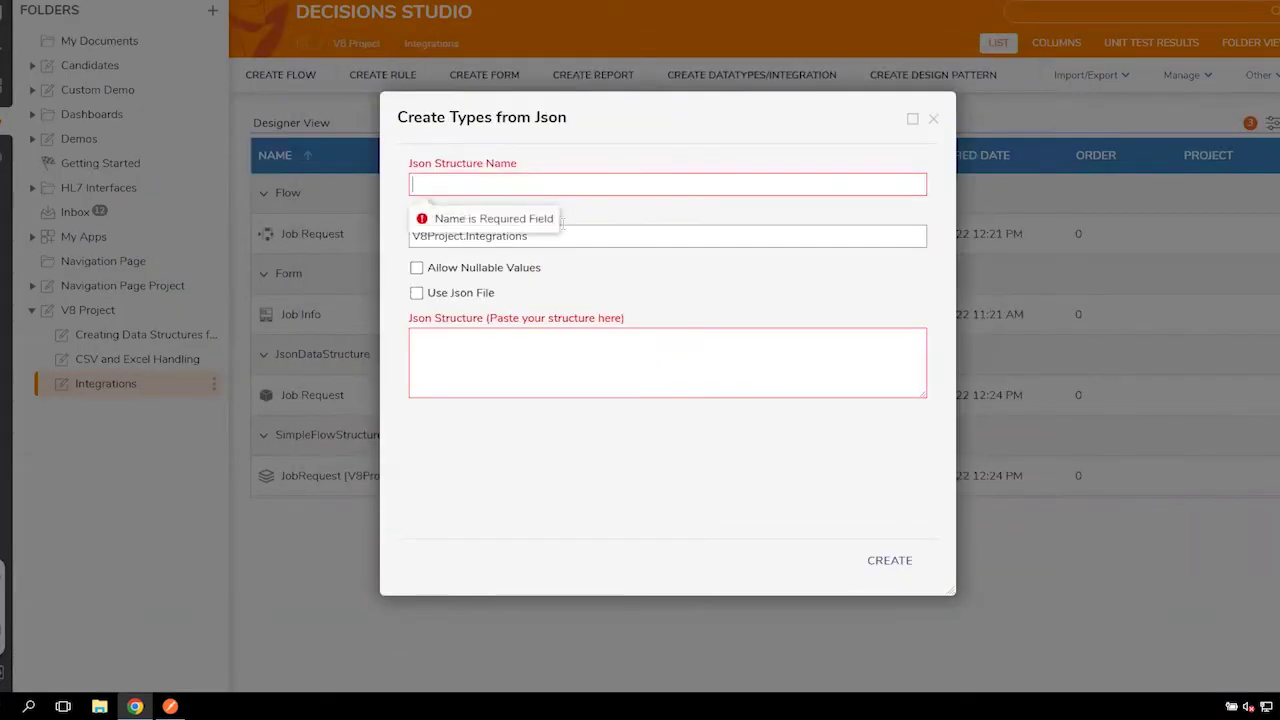
type("Job Respone")
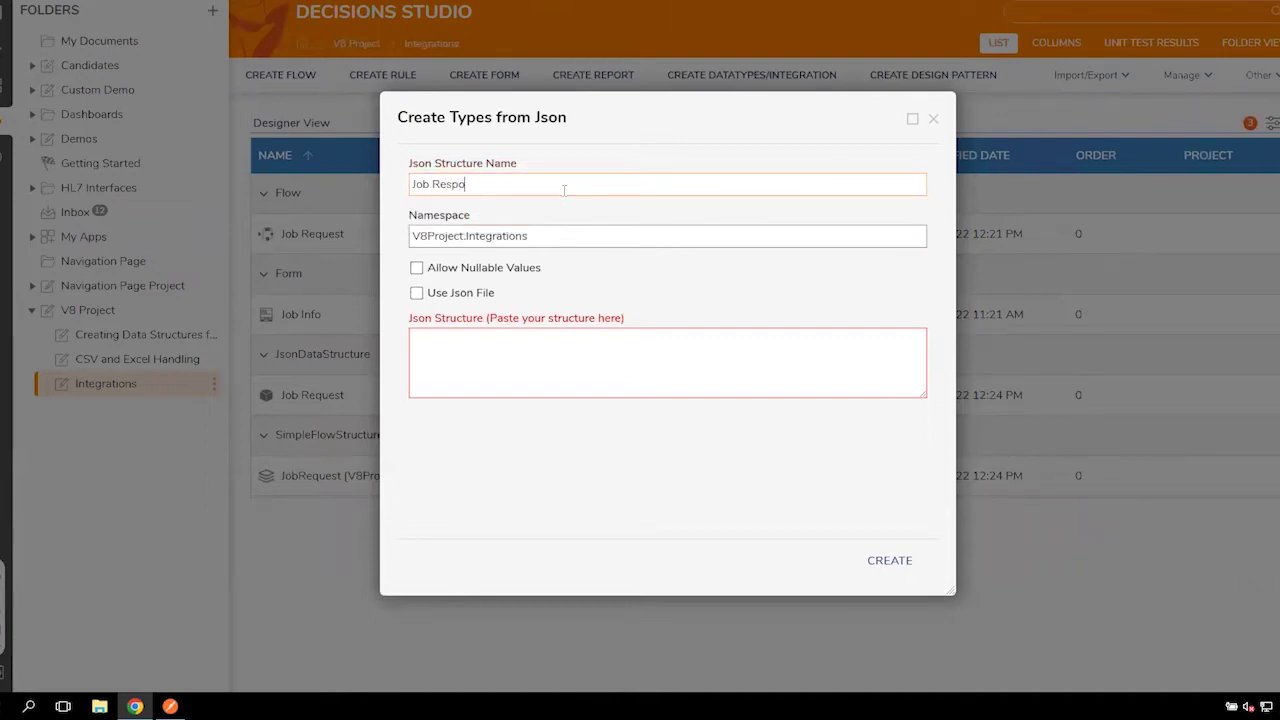
left_click(594, 355)
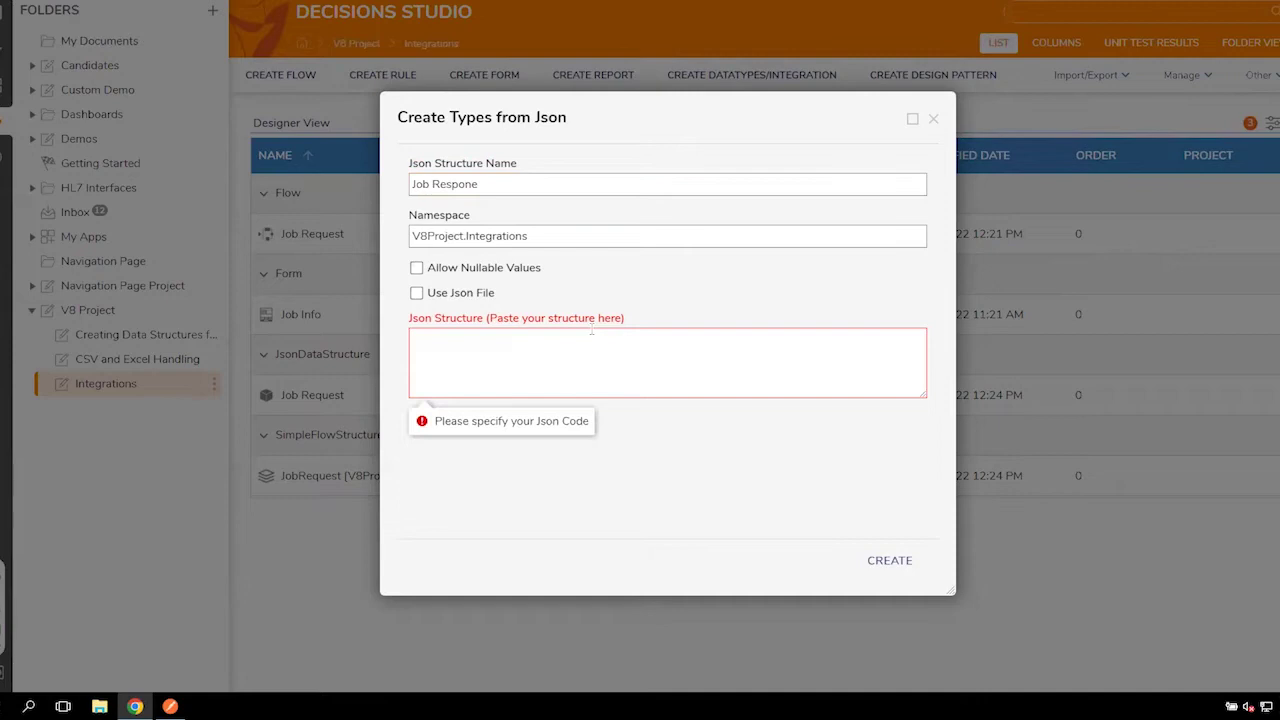
key("ctrl+v")
left_click(889, 560)
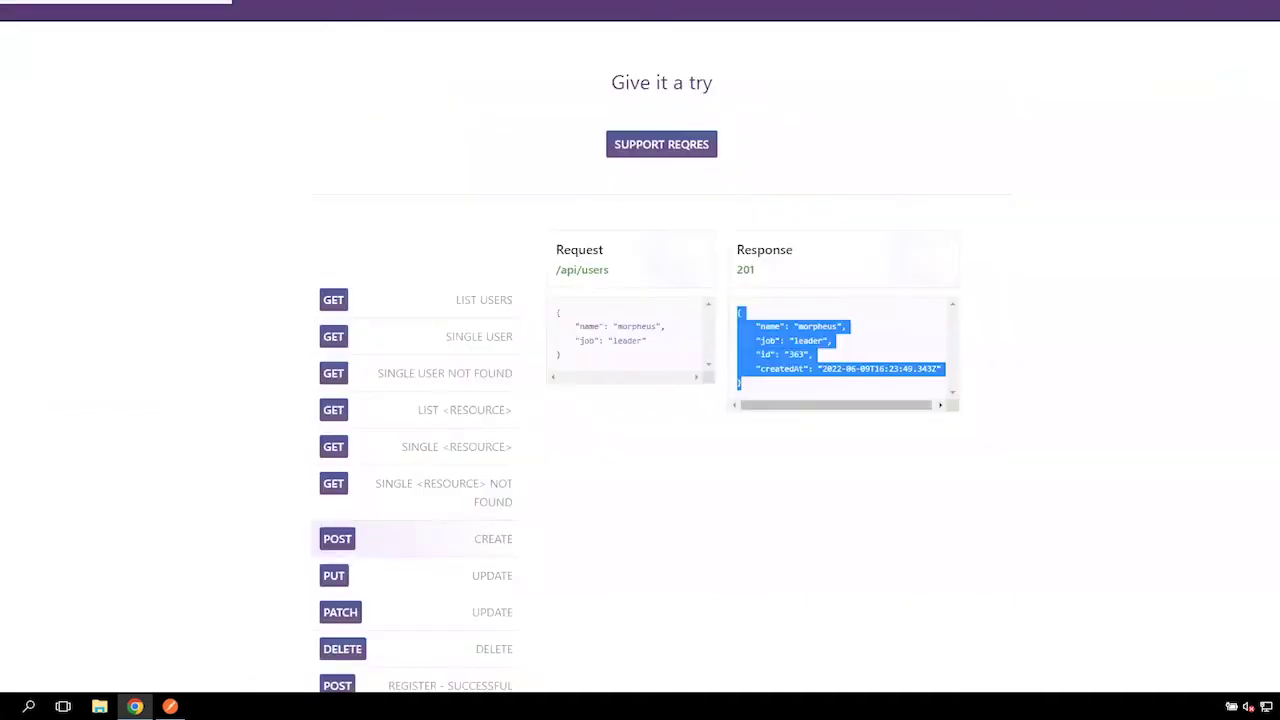
key("alt+Tab")
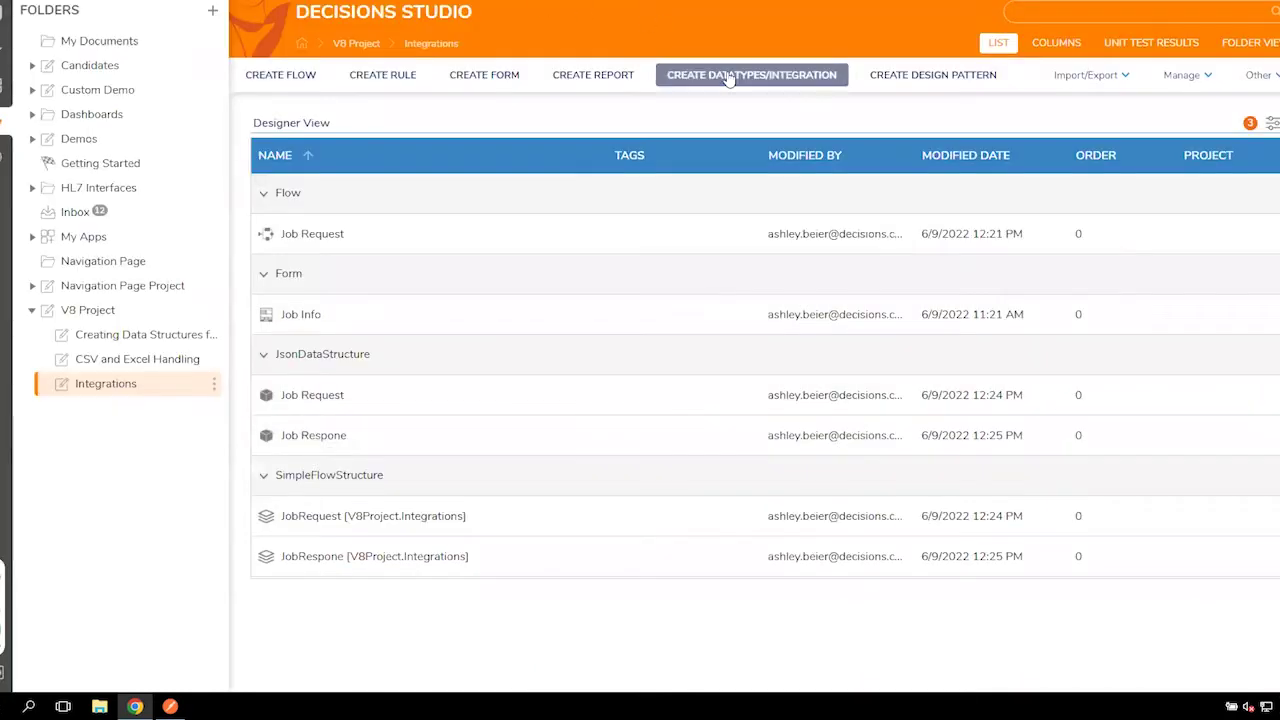
left_click(730, 78)
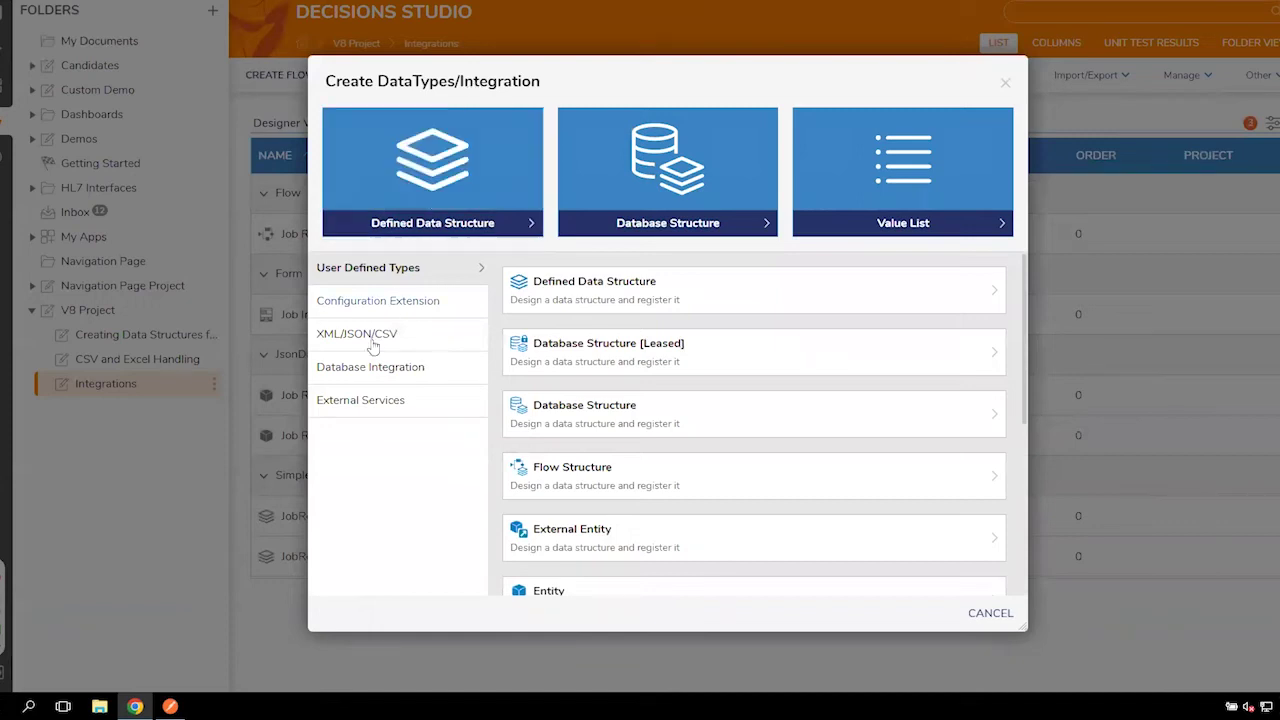
left_click(355, 410)
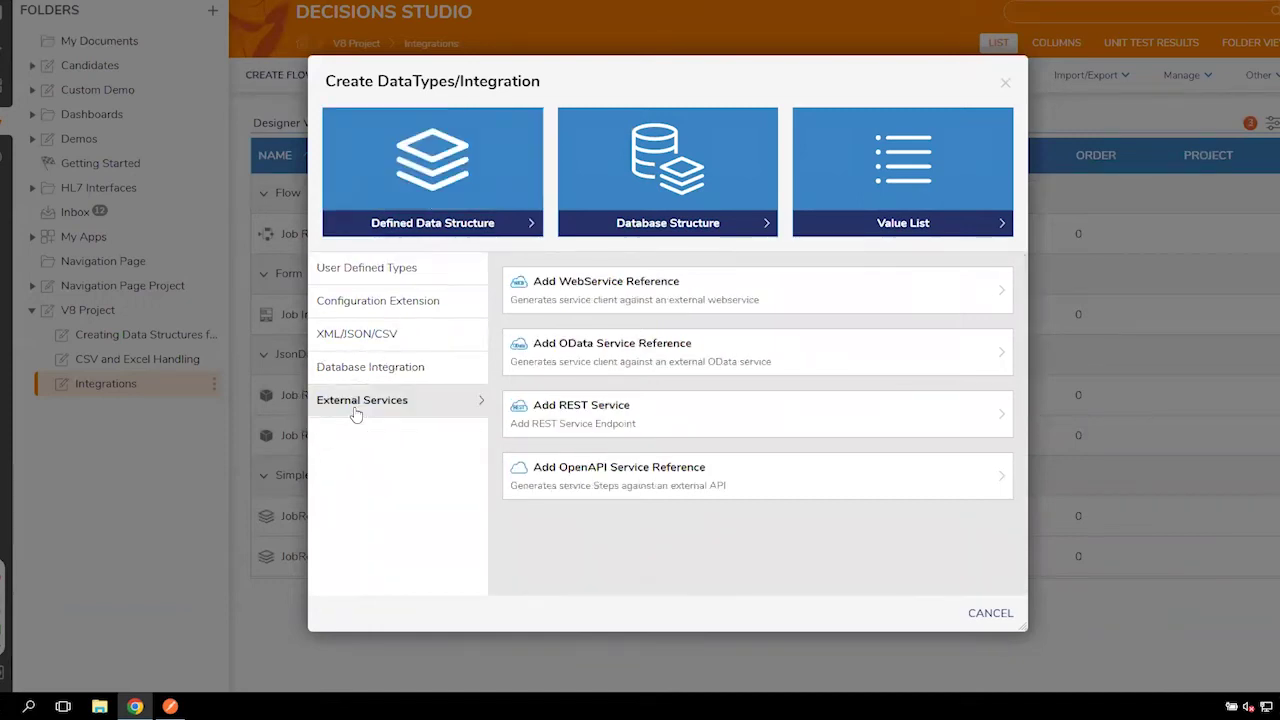
left_click(708, 418)
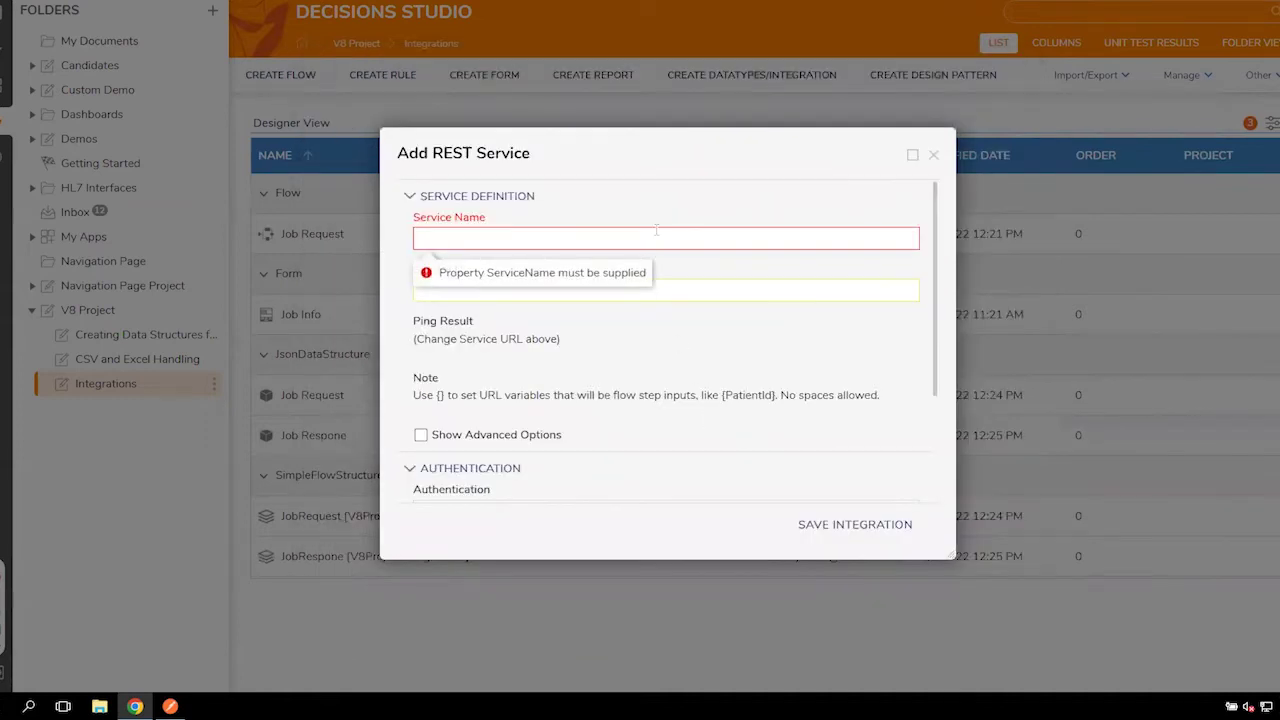
type("Ashleys Jobs")
left_click(655, 287)
type("https://reqres.in/")
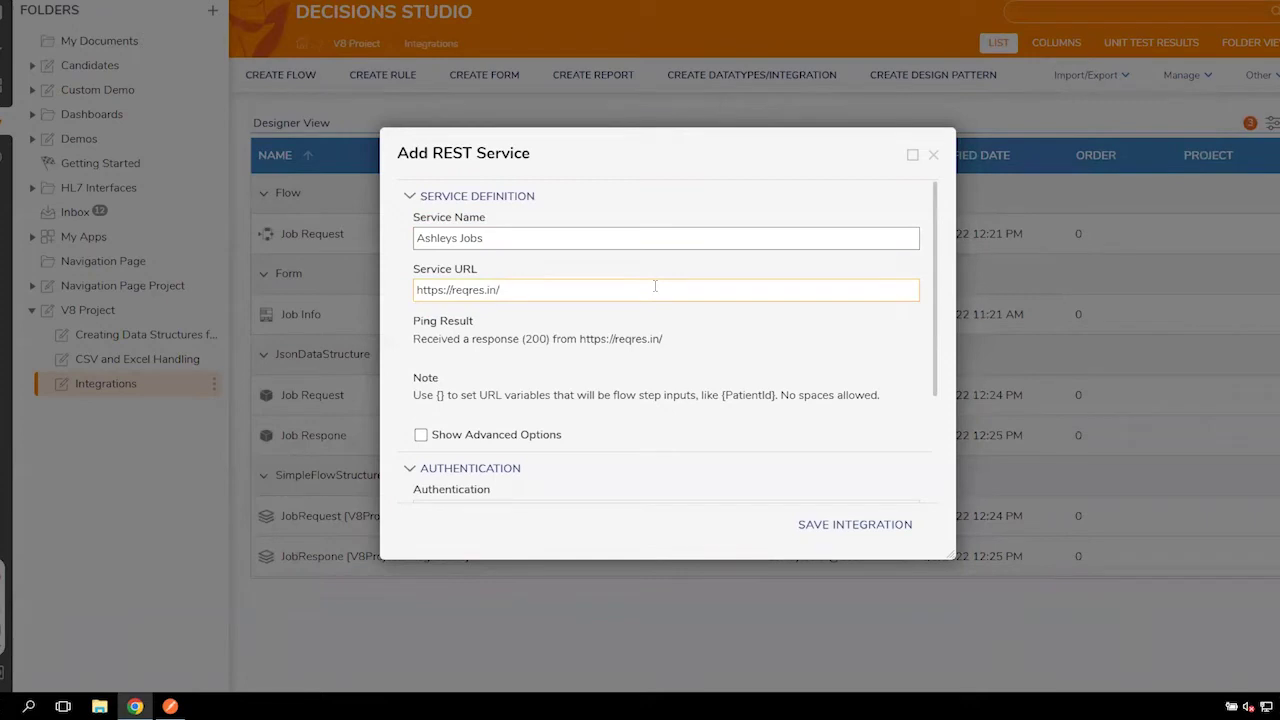
scroll(659, 342, "down", 2)
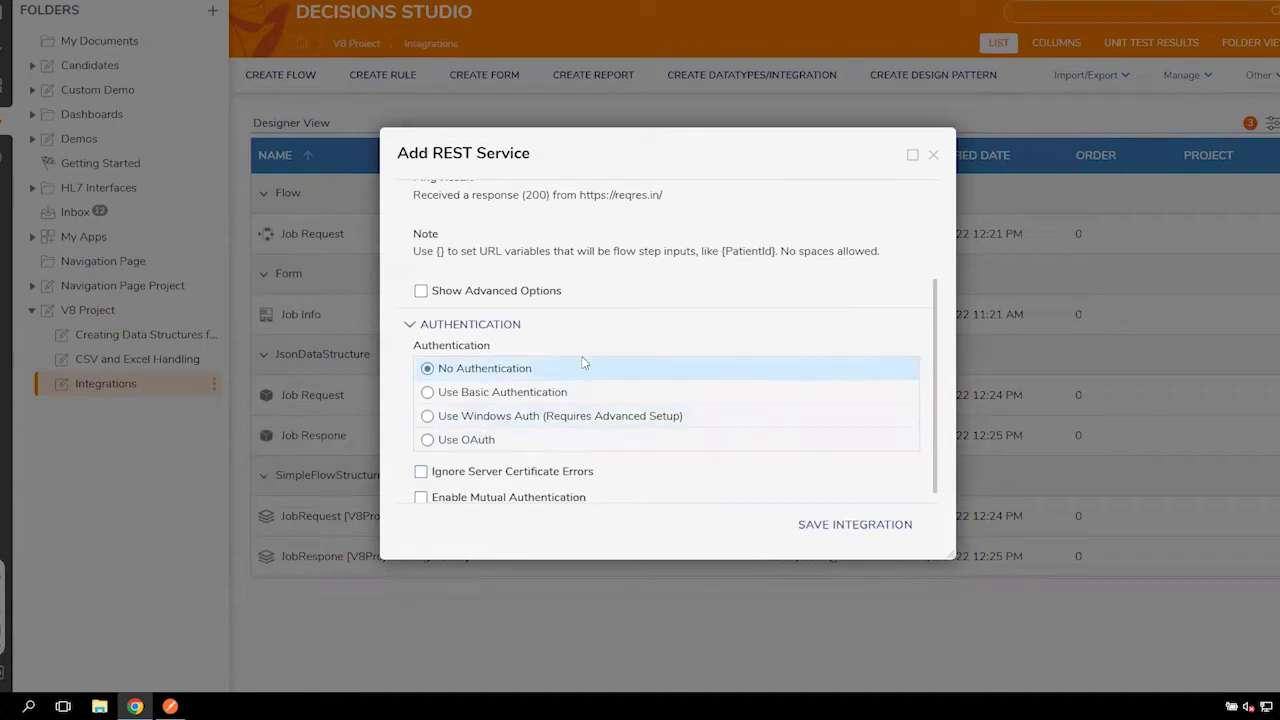
scroll(600, 489, "down", 1)
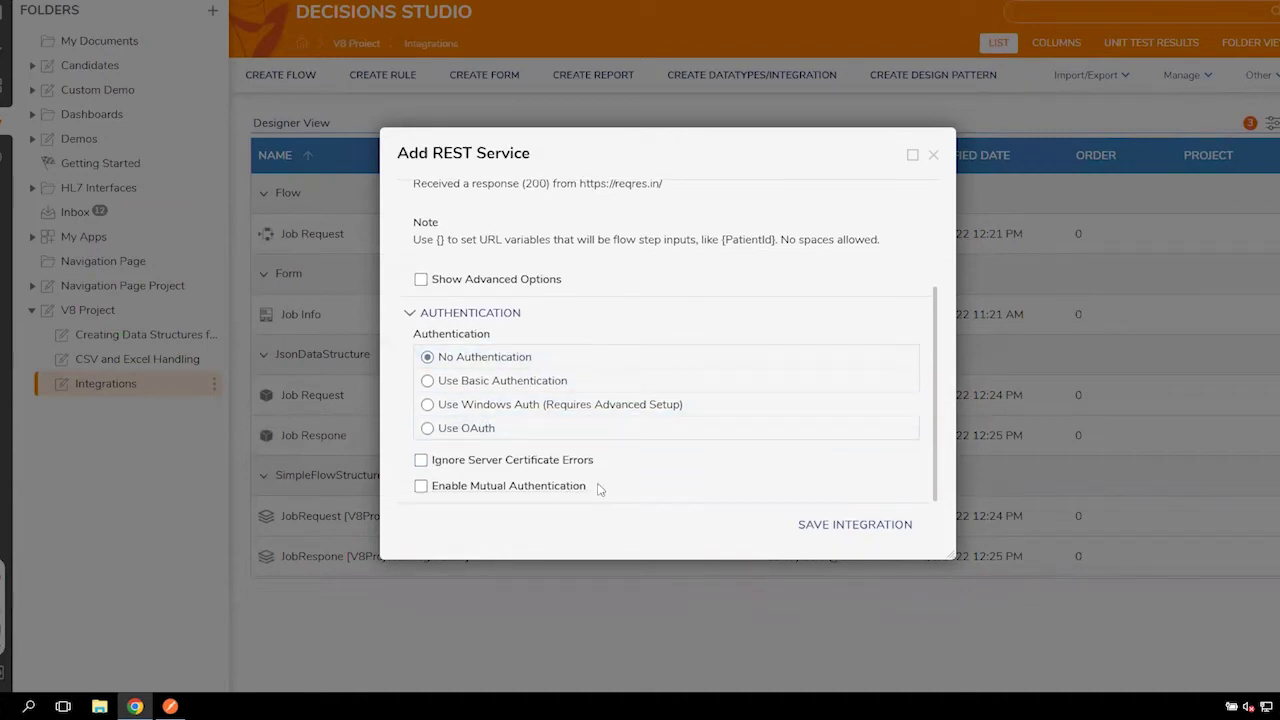
left_click(857, 530)
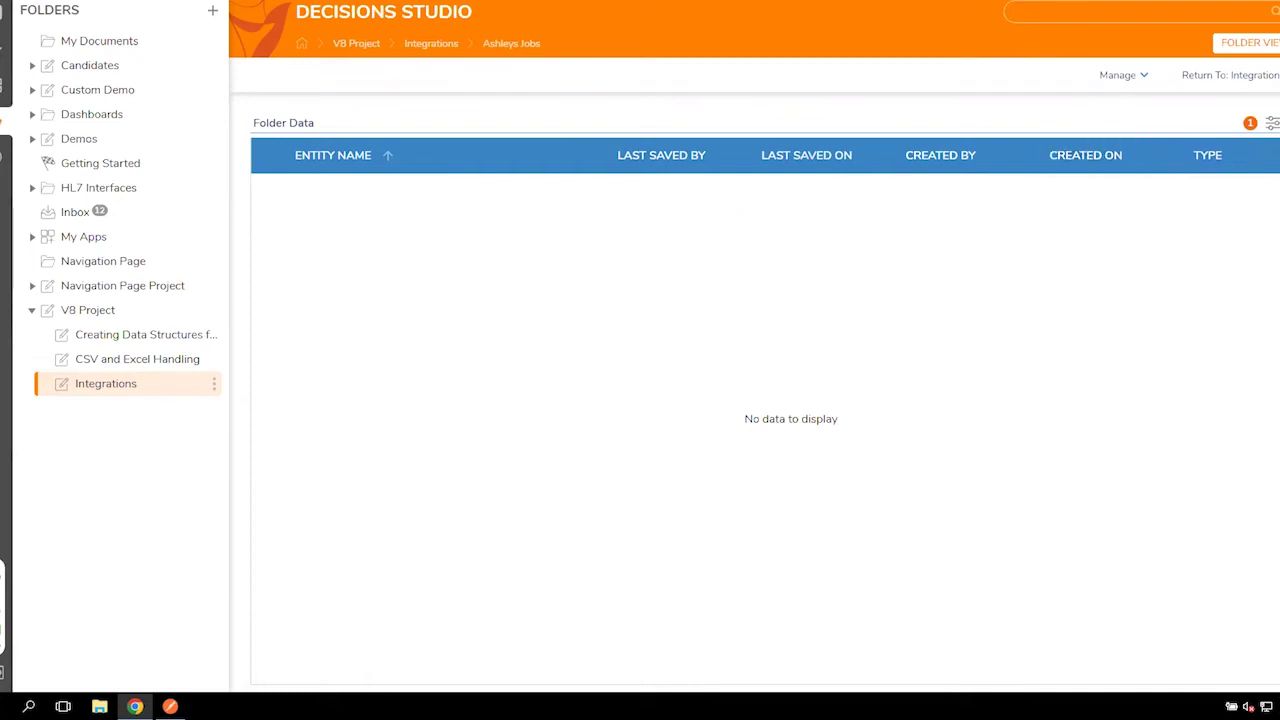
Add a method named 'Ashleys Jobs' with relative URL api/users copied from ReqRes
left_click(1278, 75)
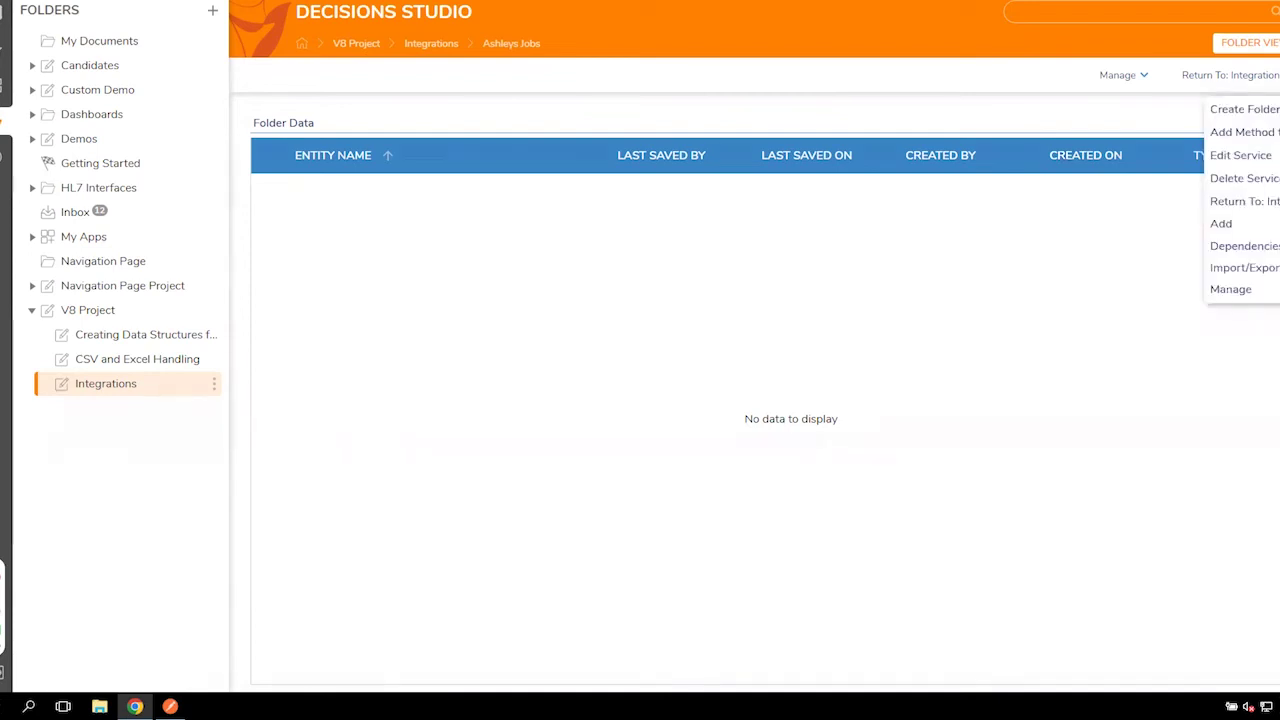
left_click(1243, 132)
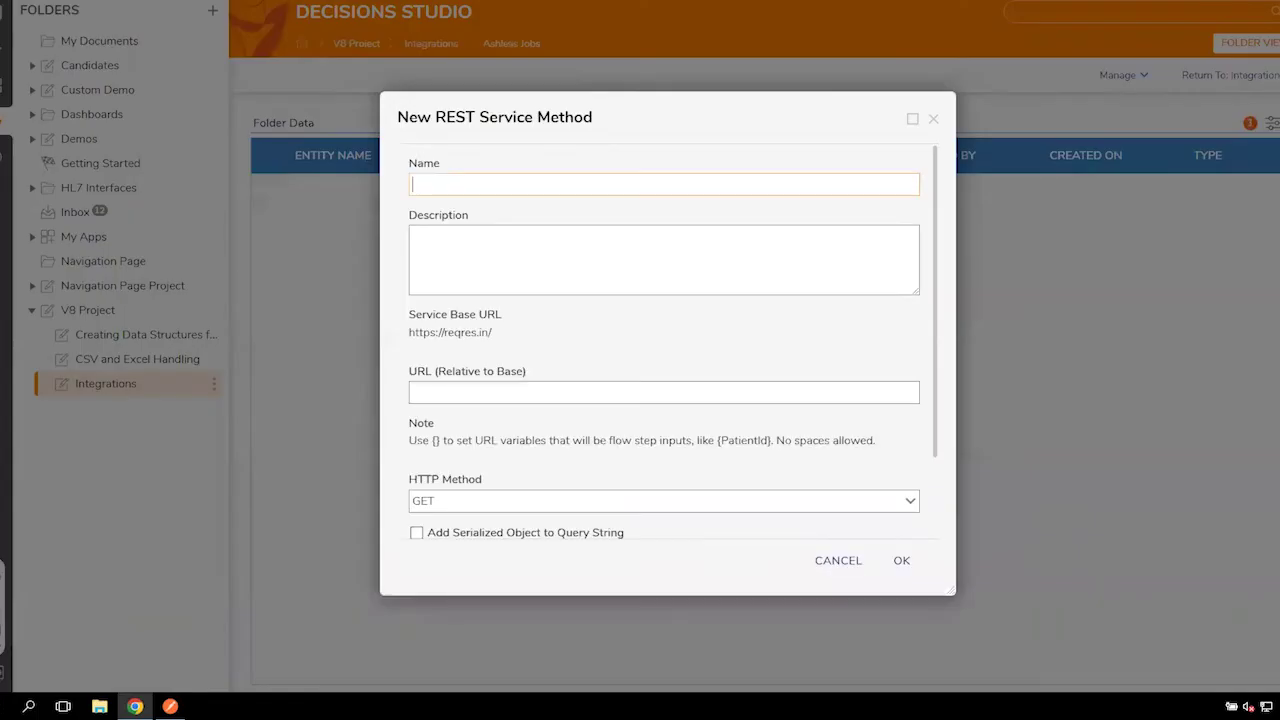
type("Ash")
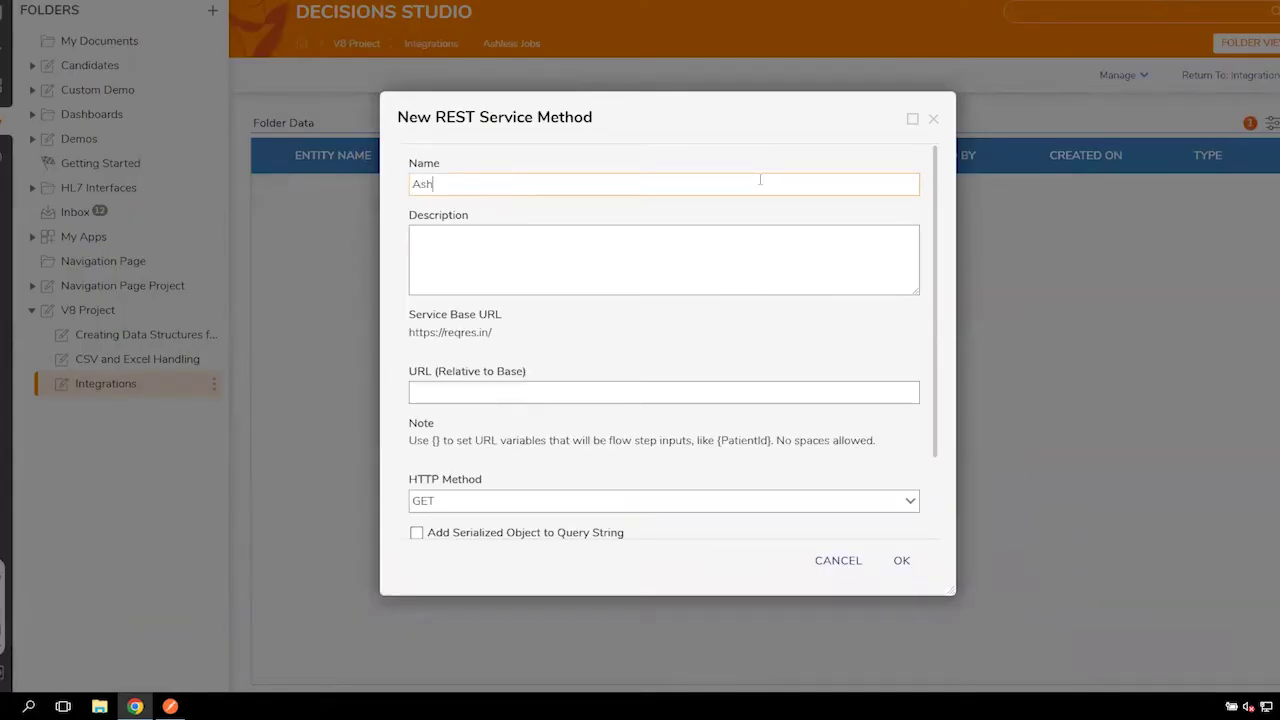
type("leys Jobs")
left_click(570, 388)
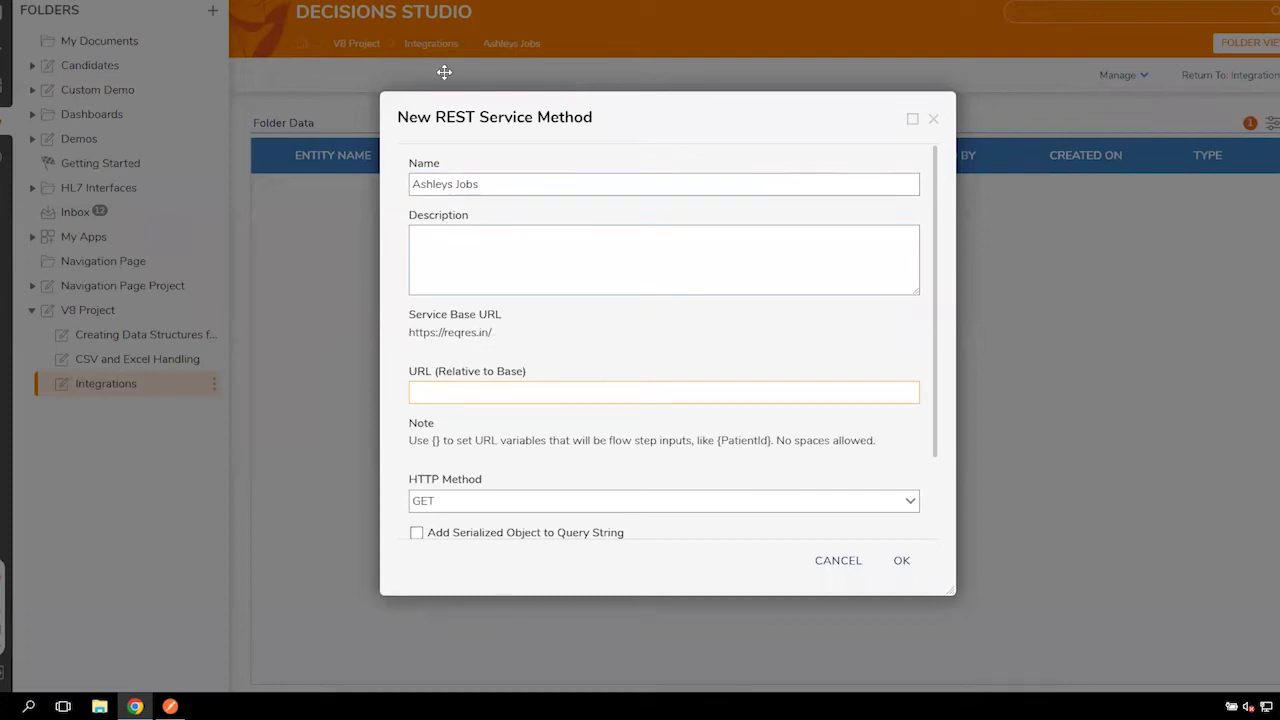
left_click(80, 0)
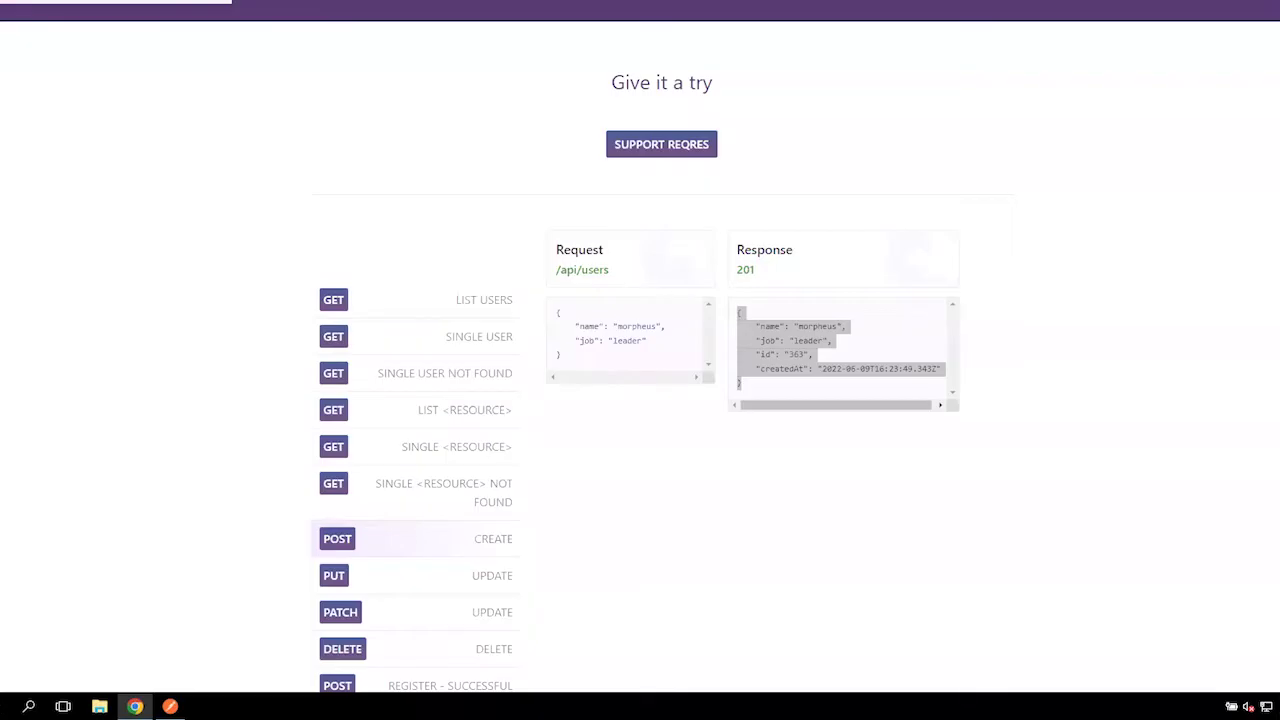
left_click(591, 273)
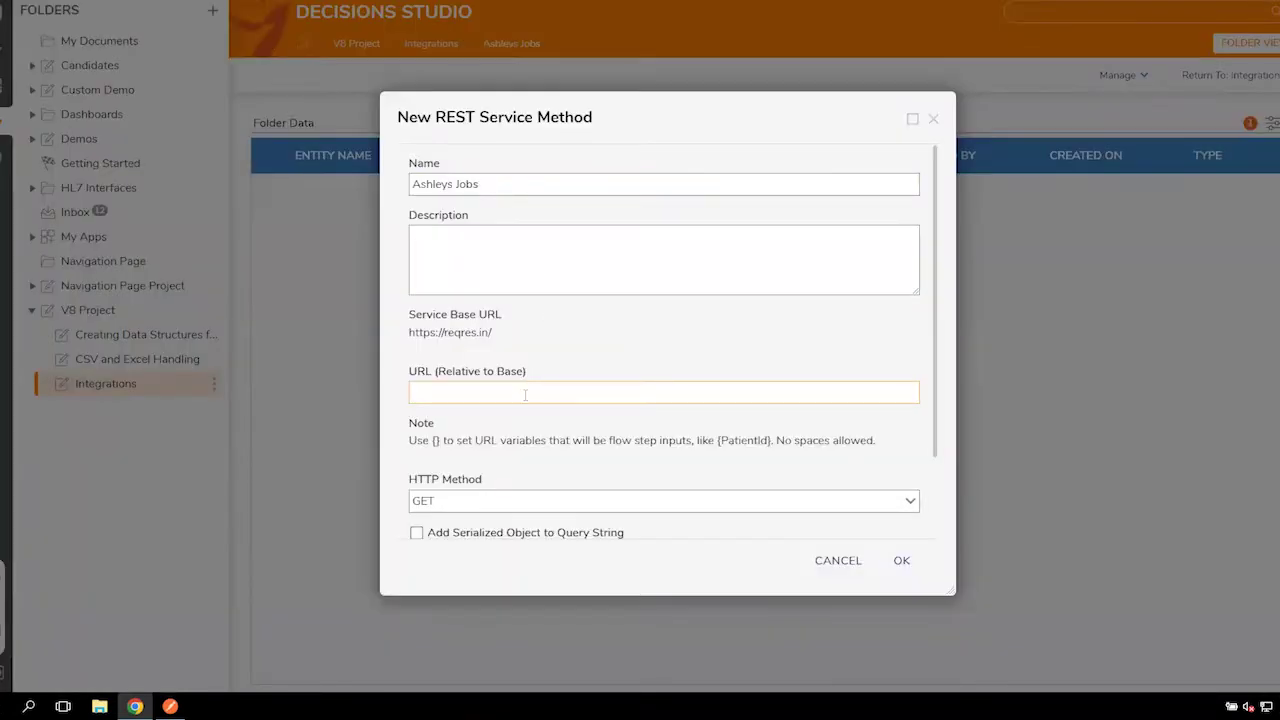
type("api/users")
Make the method a POST with JSON content, serializing the body from the JobRequest type
scroll(525, 395, "down", 1)
left_click(475, 403)
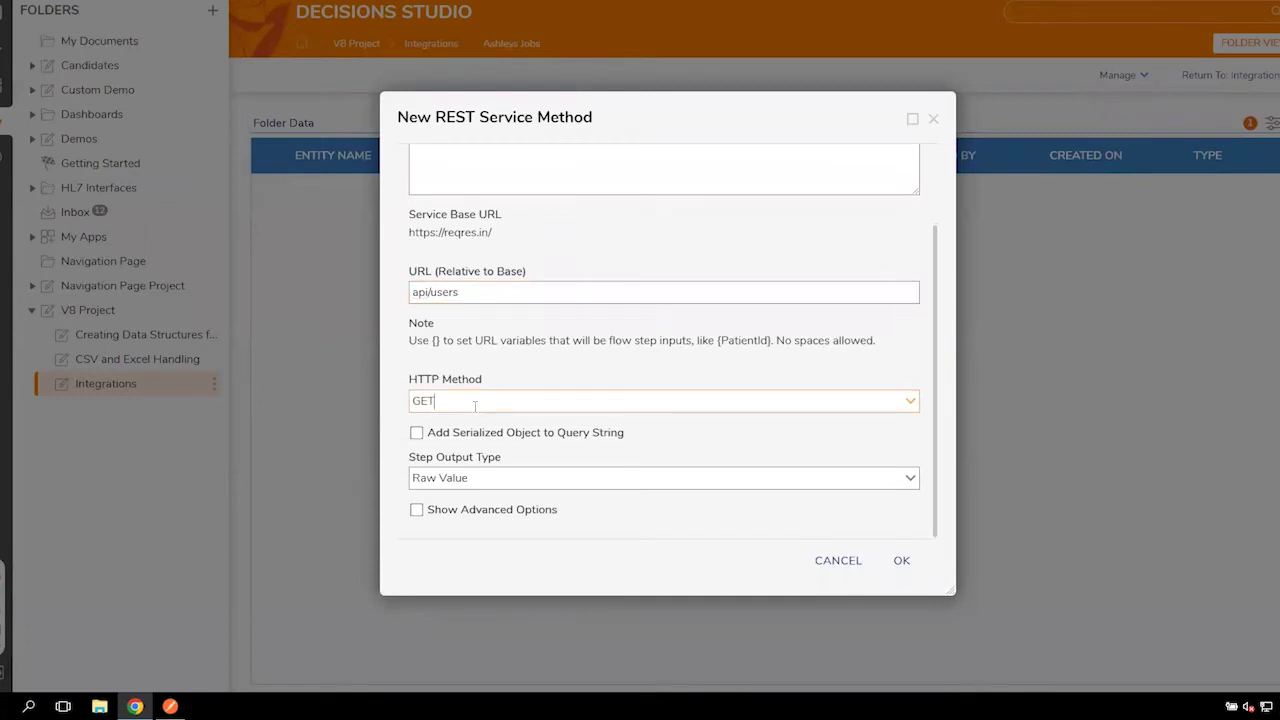
left_click(908, 401)
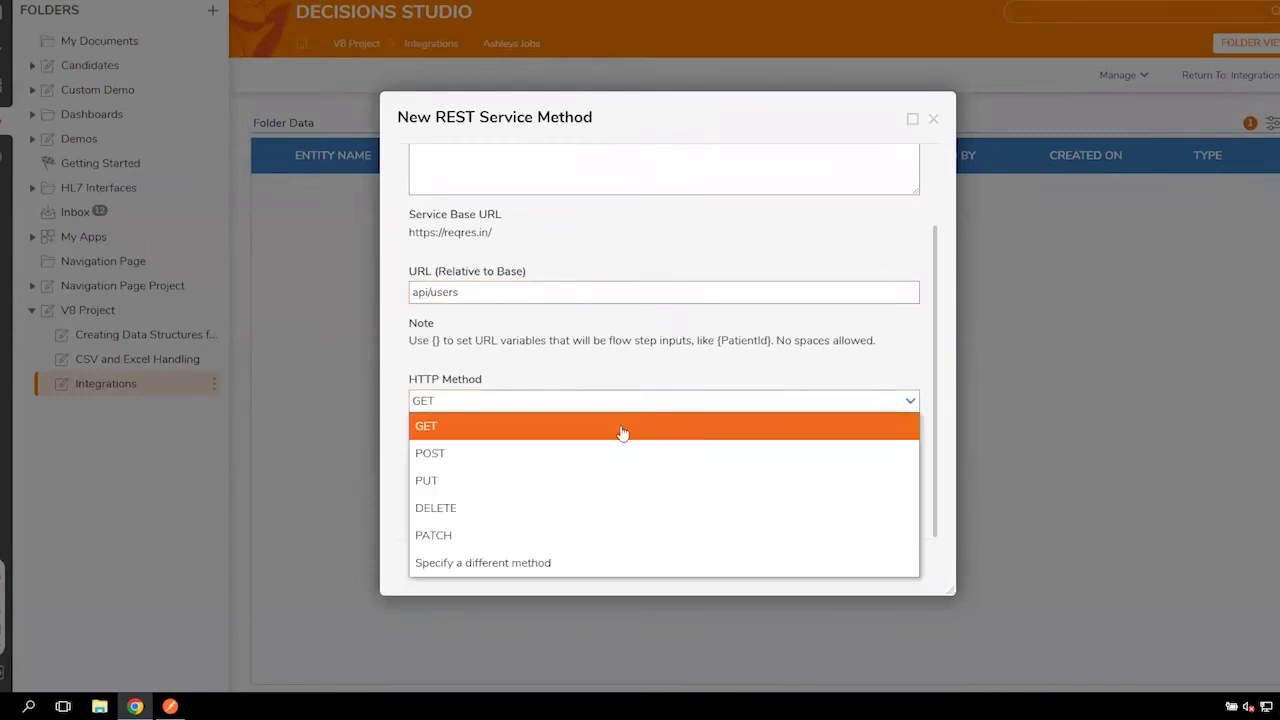
left_click(564, 452)
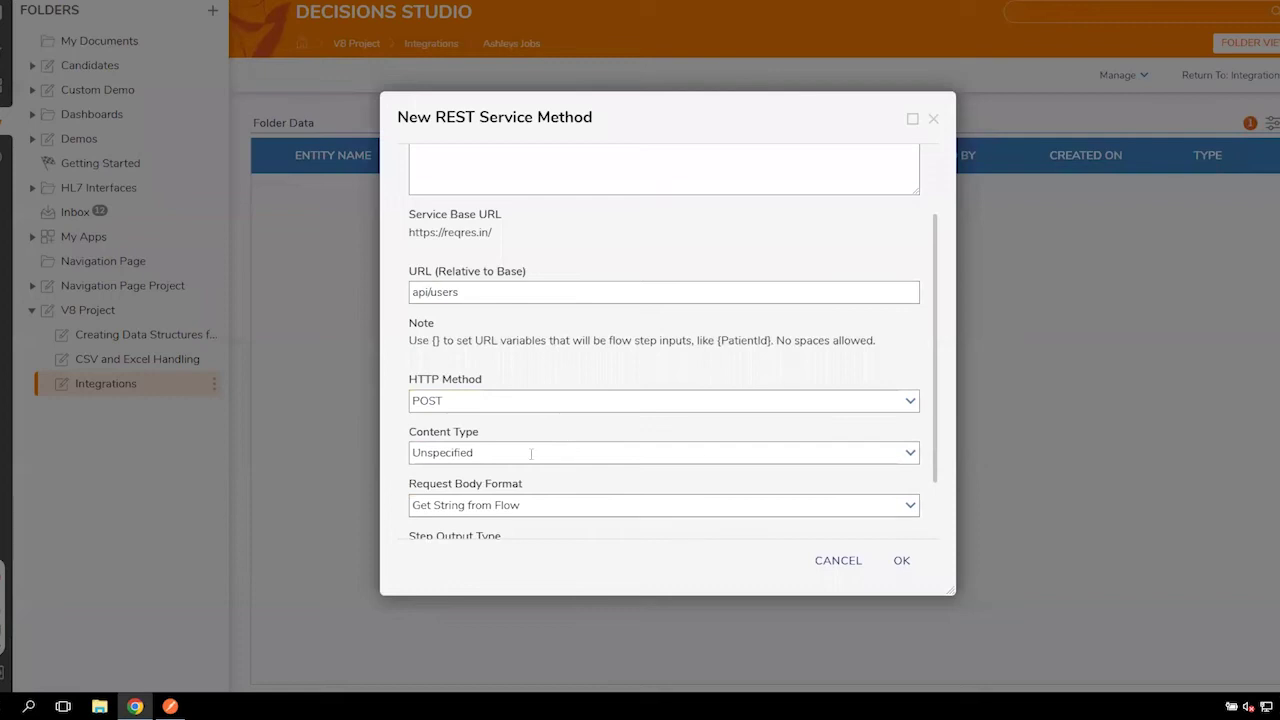
left_click(908, 453)
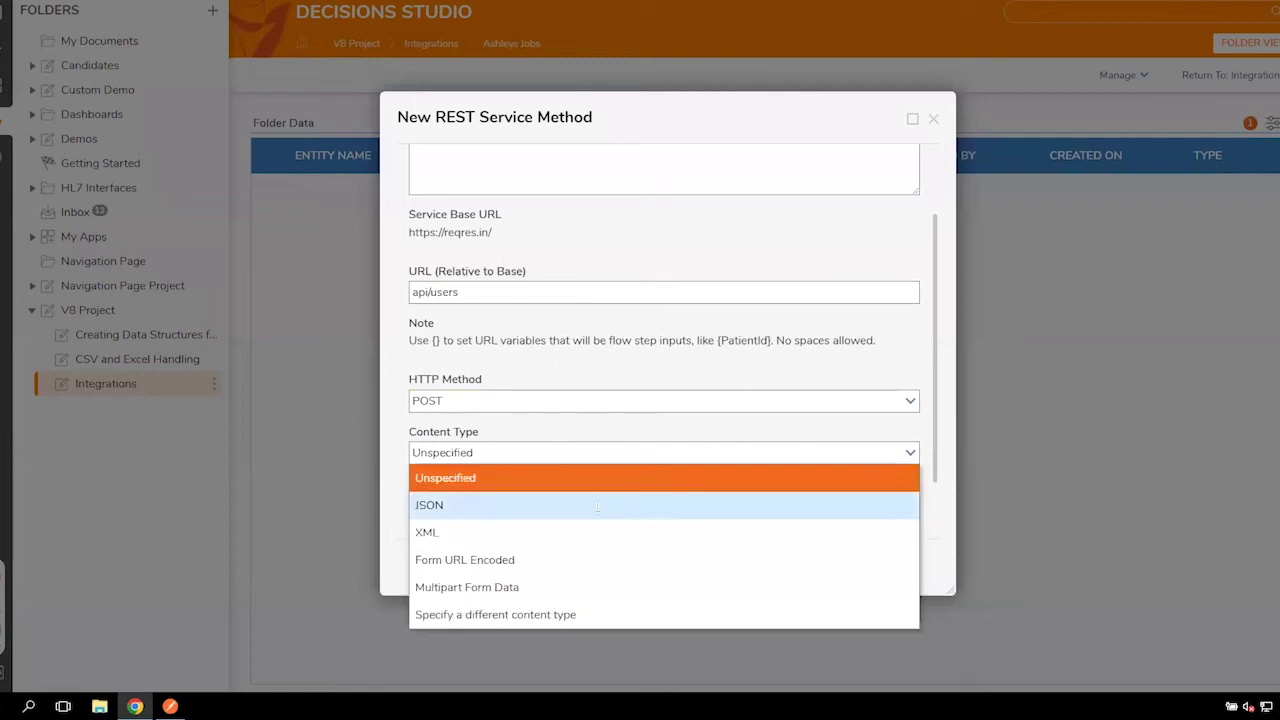
left_click(600, 505)
scroll(597, 506, "down", 2)
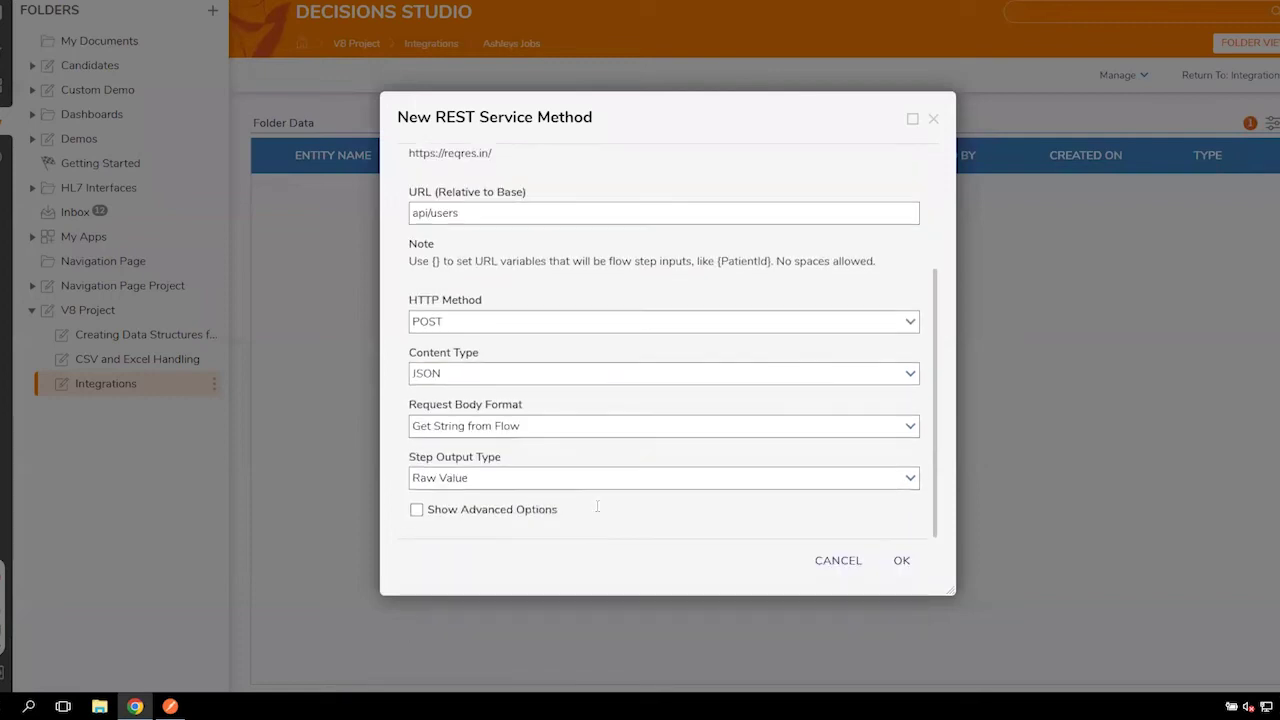
left_click(910, 428)
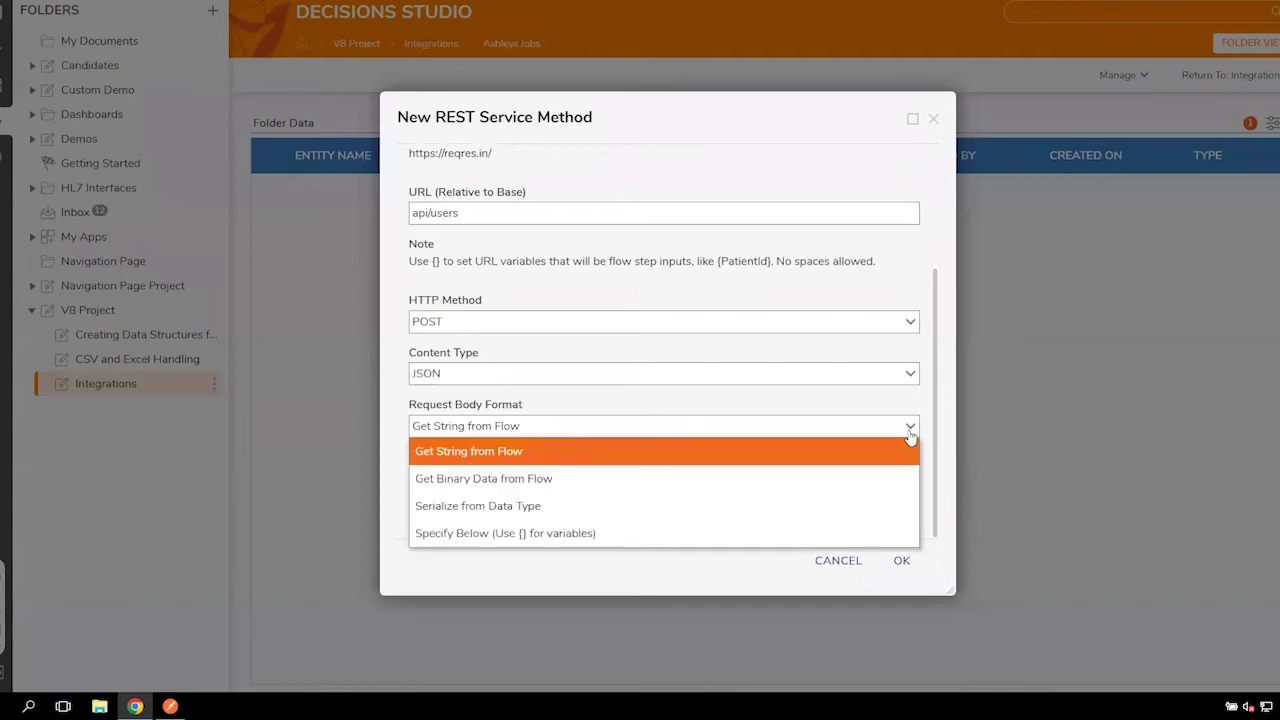
left_click(540, 507)
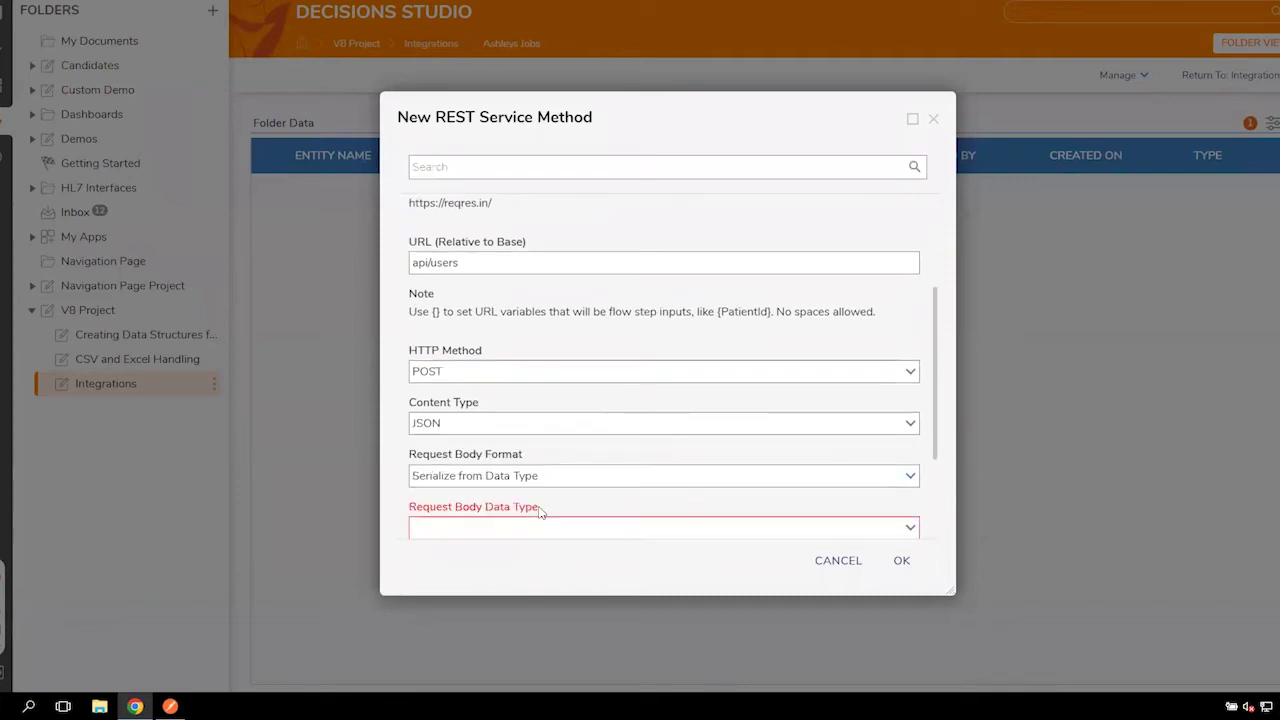
scroll(540, 510, "down", 2)
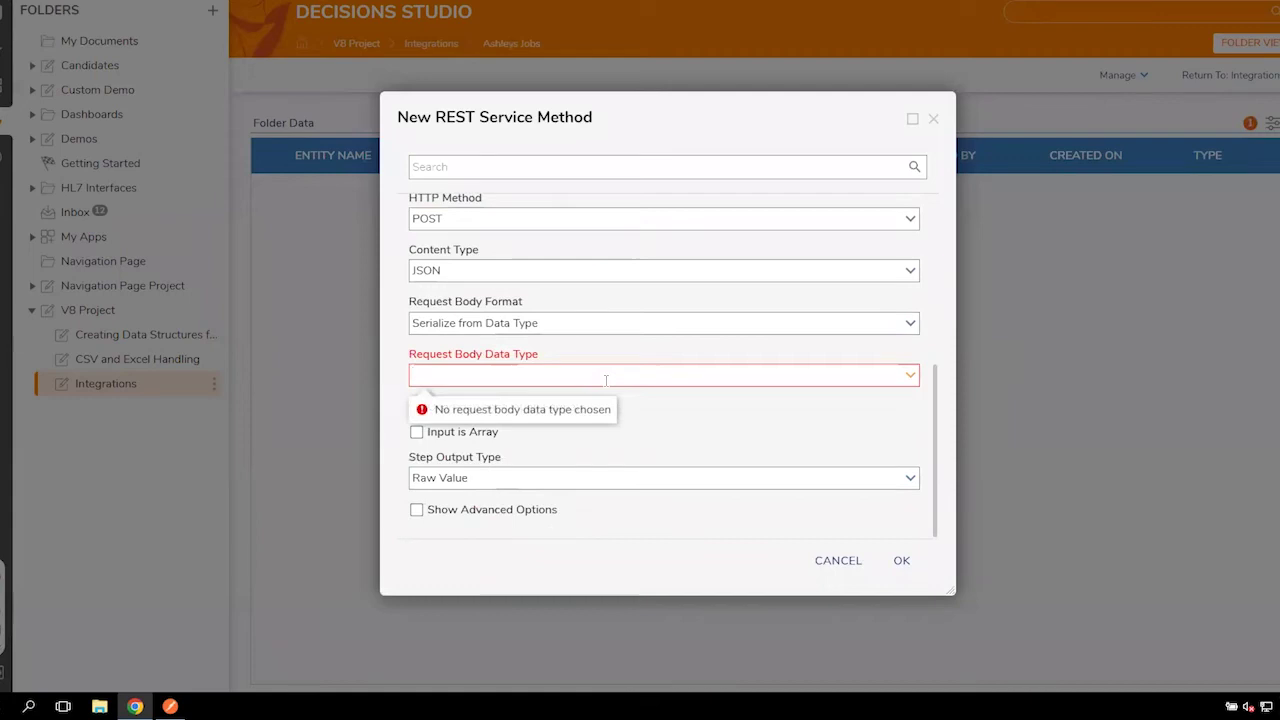
type("Job")
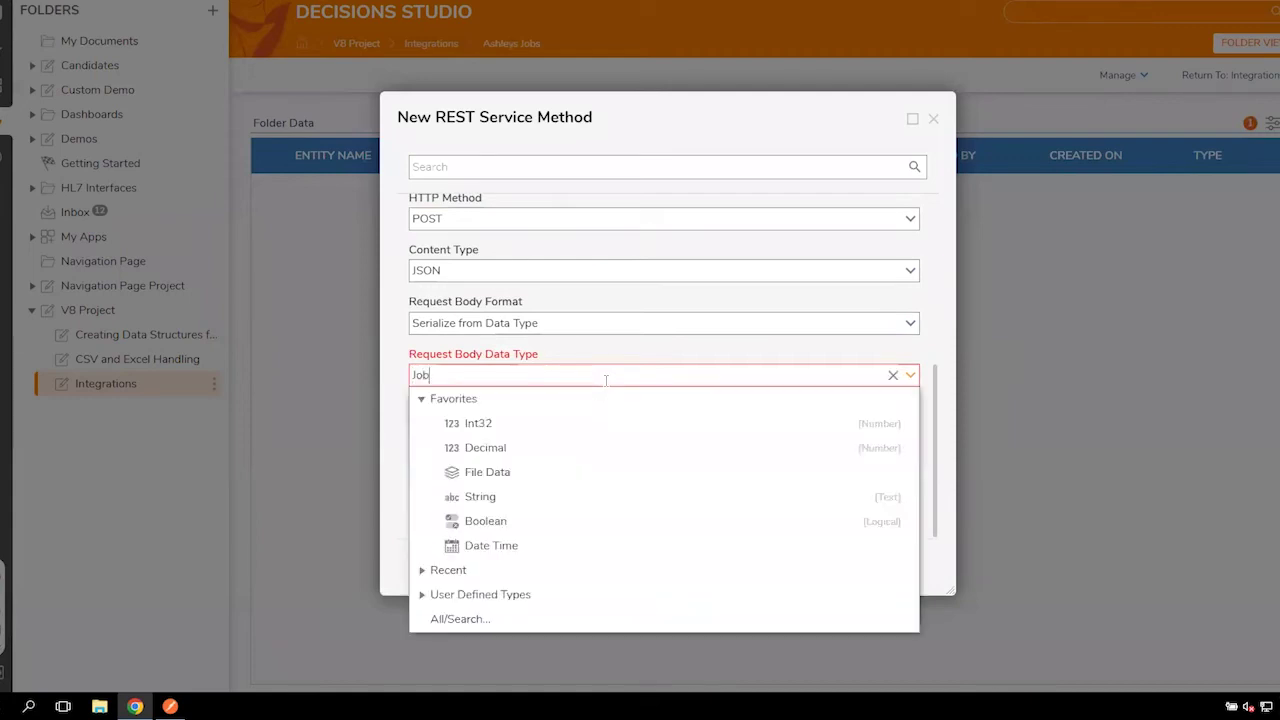
left_click(575, 423)
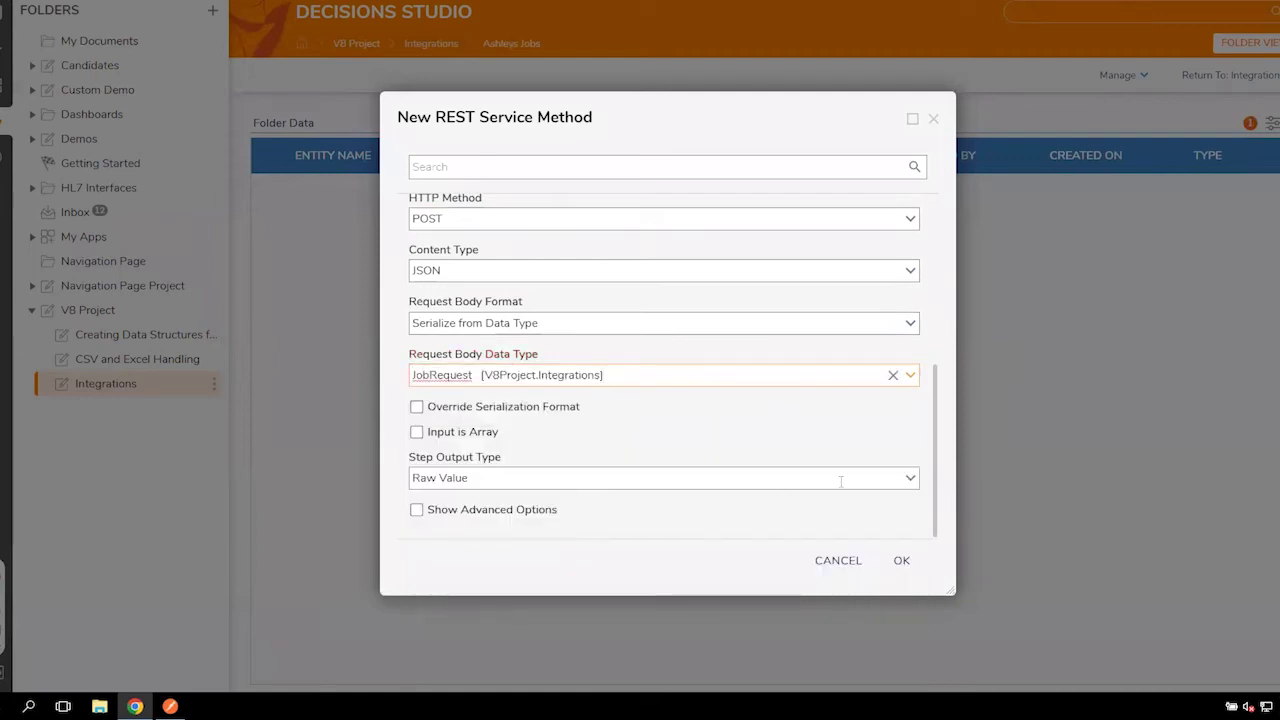
Set the method's output to the specific data type JobRespone
left_click(910, 479)
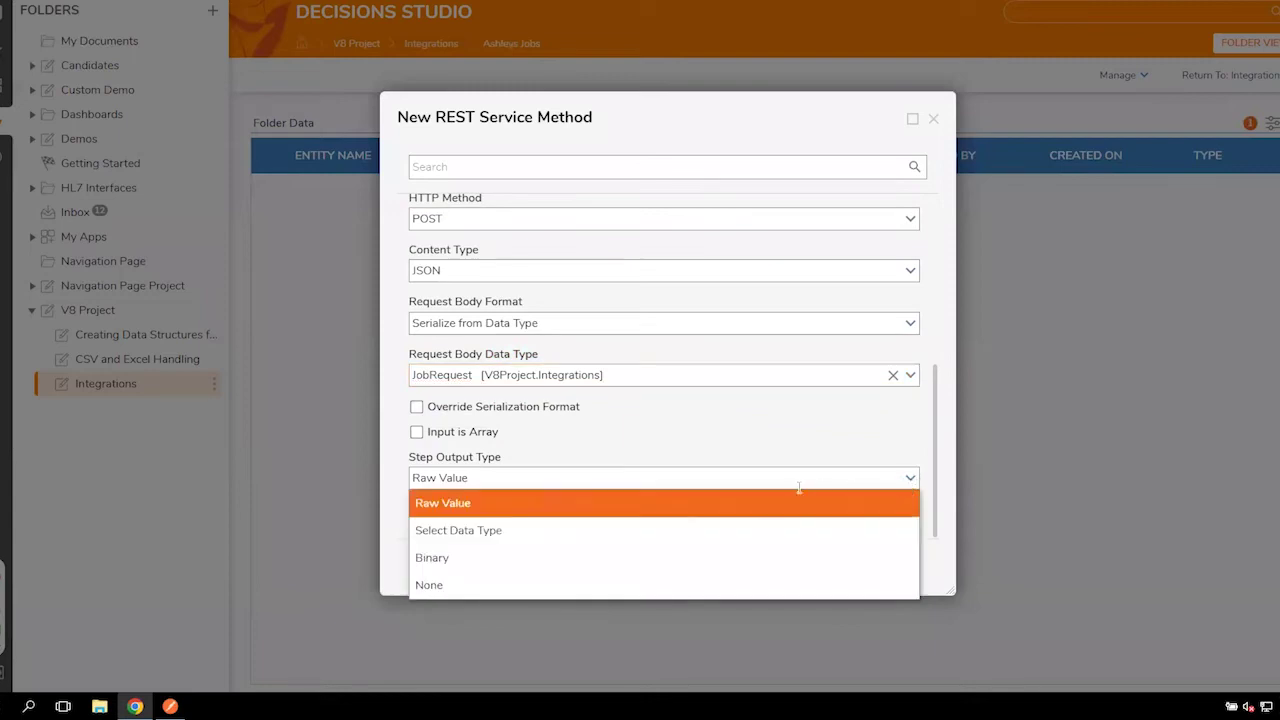
left_click(628, 541)
scroll(649, 484, "down", 2)
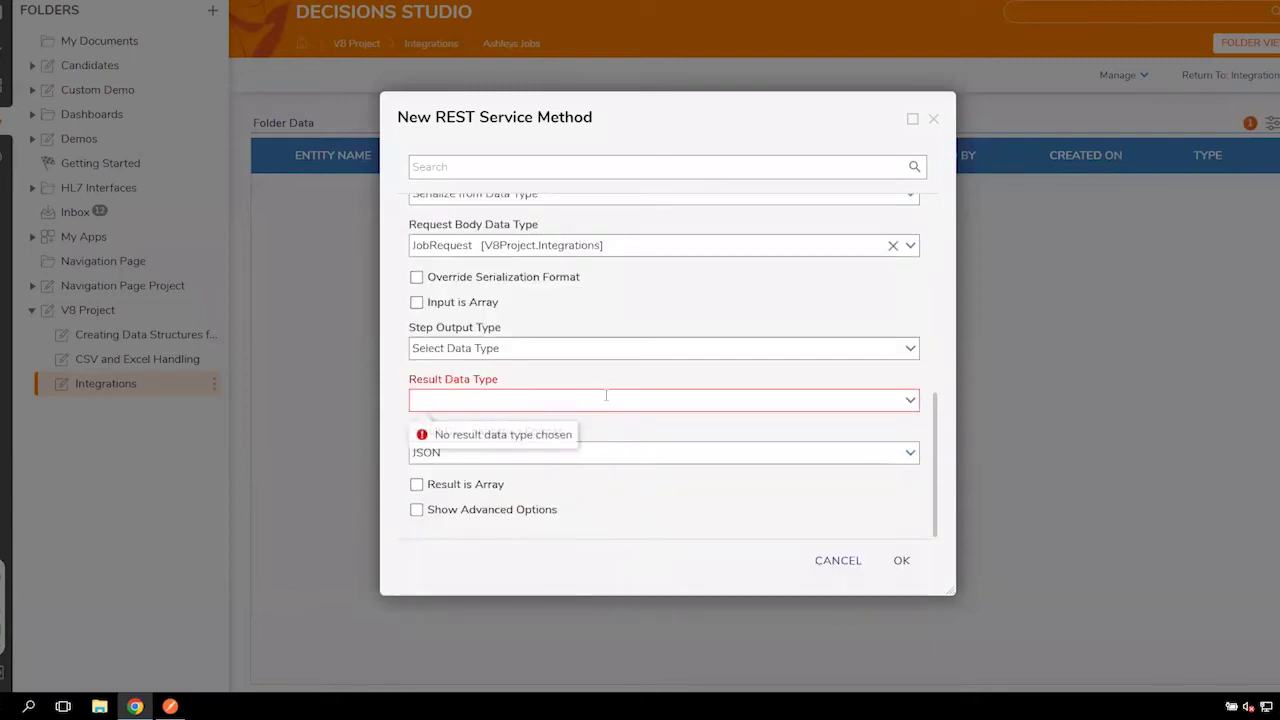
left_click(605, 399)
type("J")
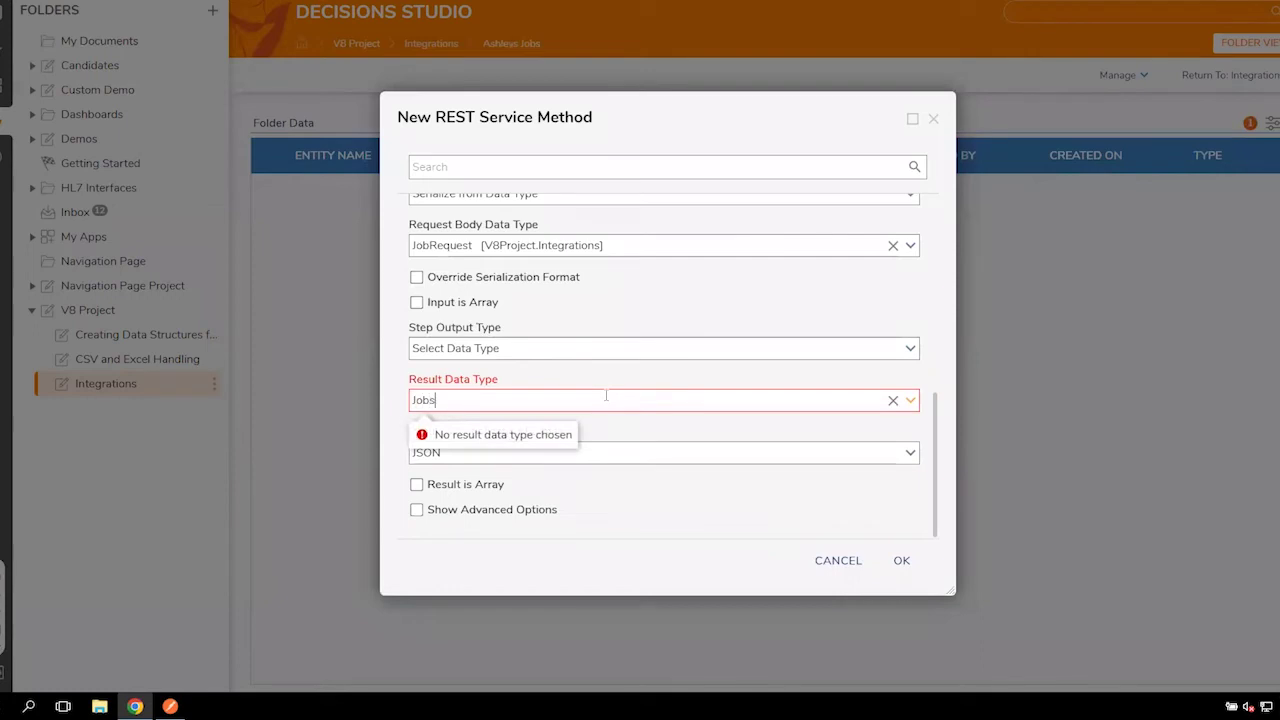
type("ob")
key("Down")
key("Down")
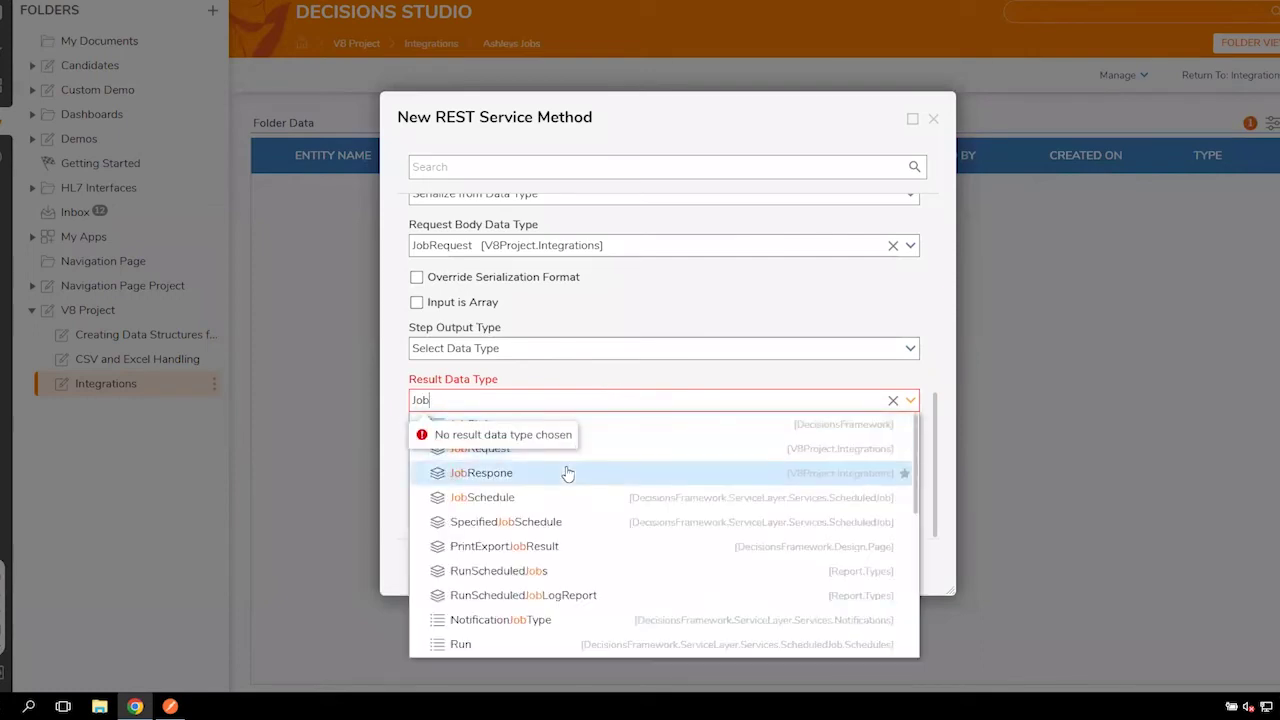
key("Return")
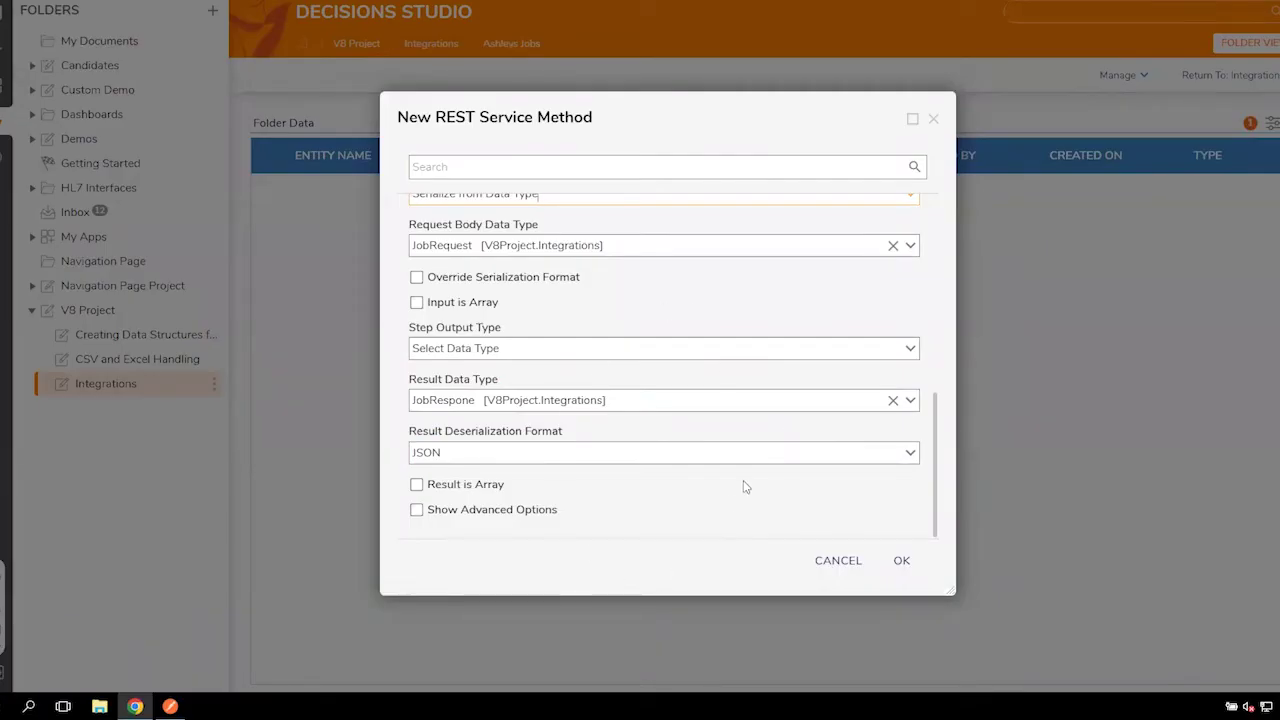
Save the Ashleys Jobs method and open the Job Request flow from the Integrations folder
left_click(902, 561)
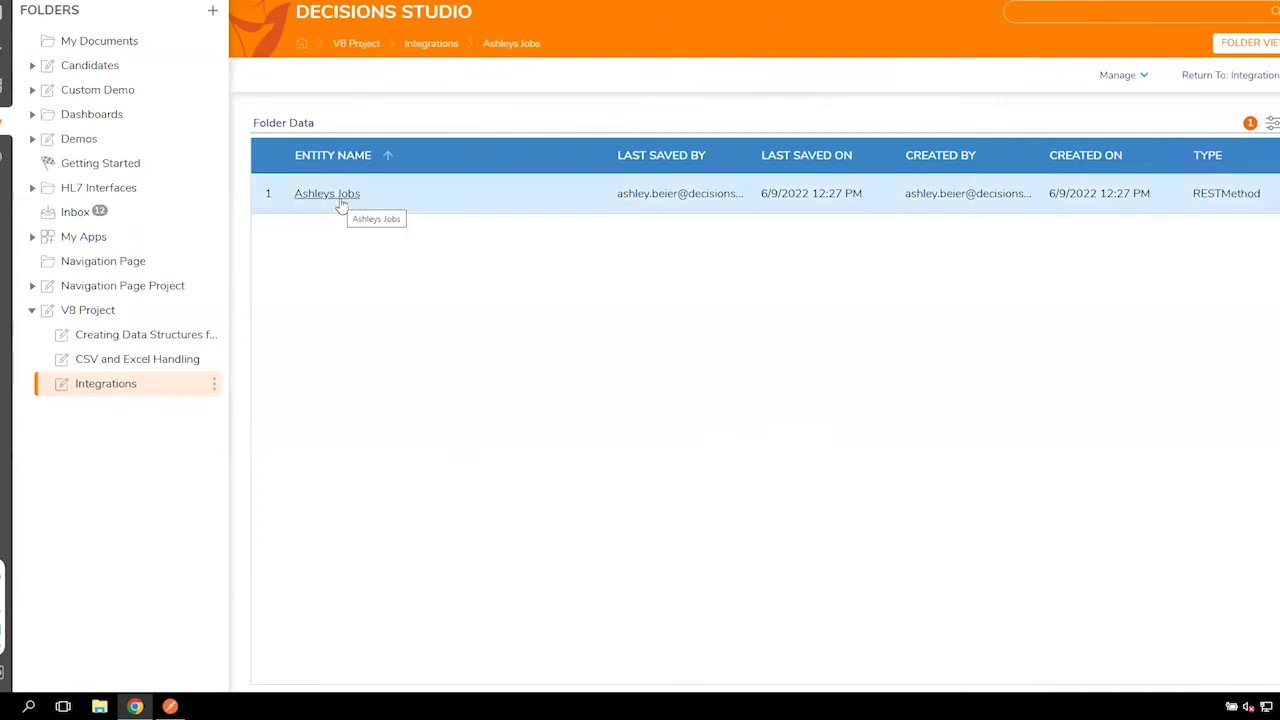
left_click(133, 386)
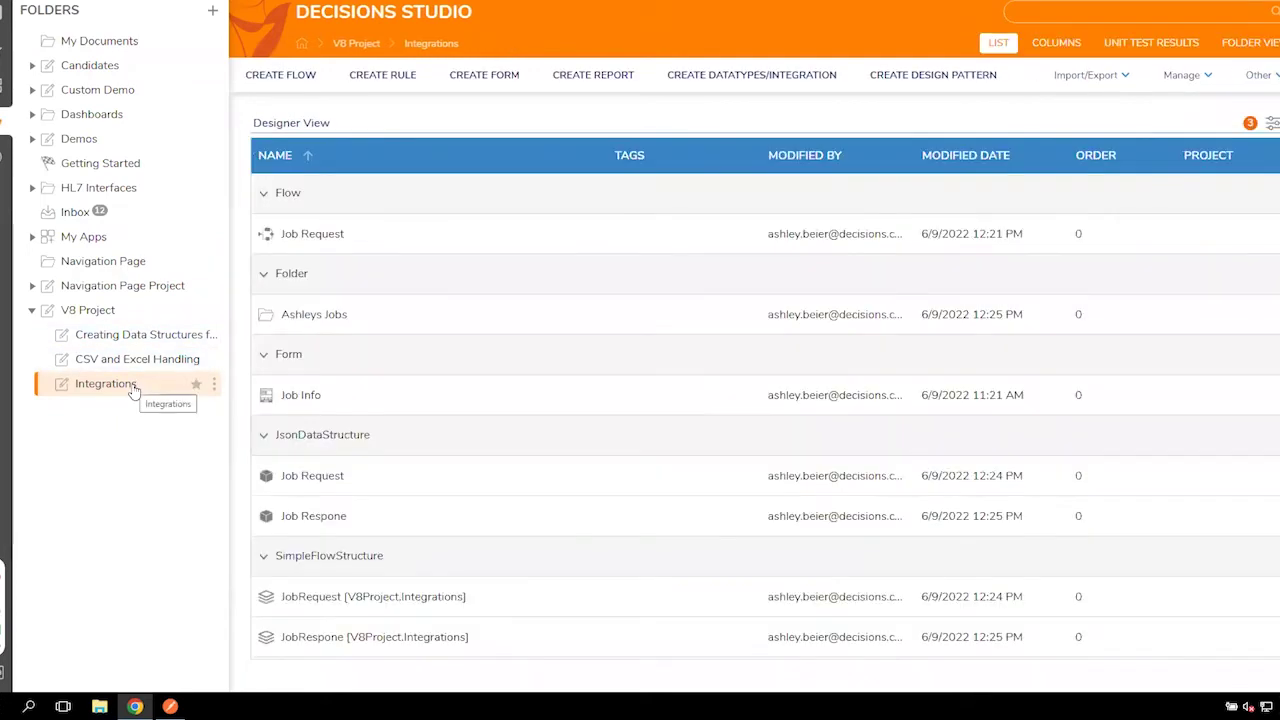
left_click(322, 236)
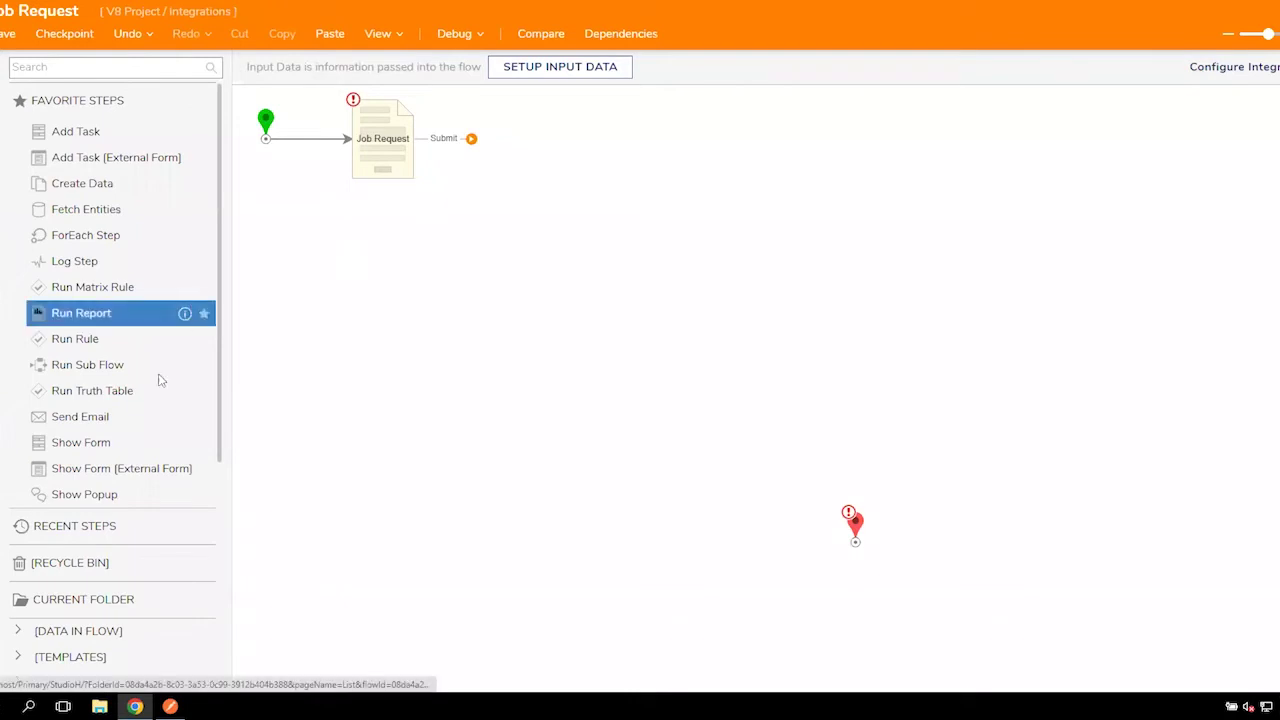
Place the REST Services Ashleys Jobs step on the canvas and connect Submit to it
scroll(142, 409, "down", 4)
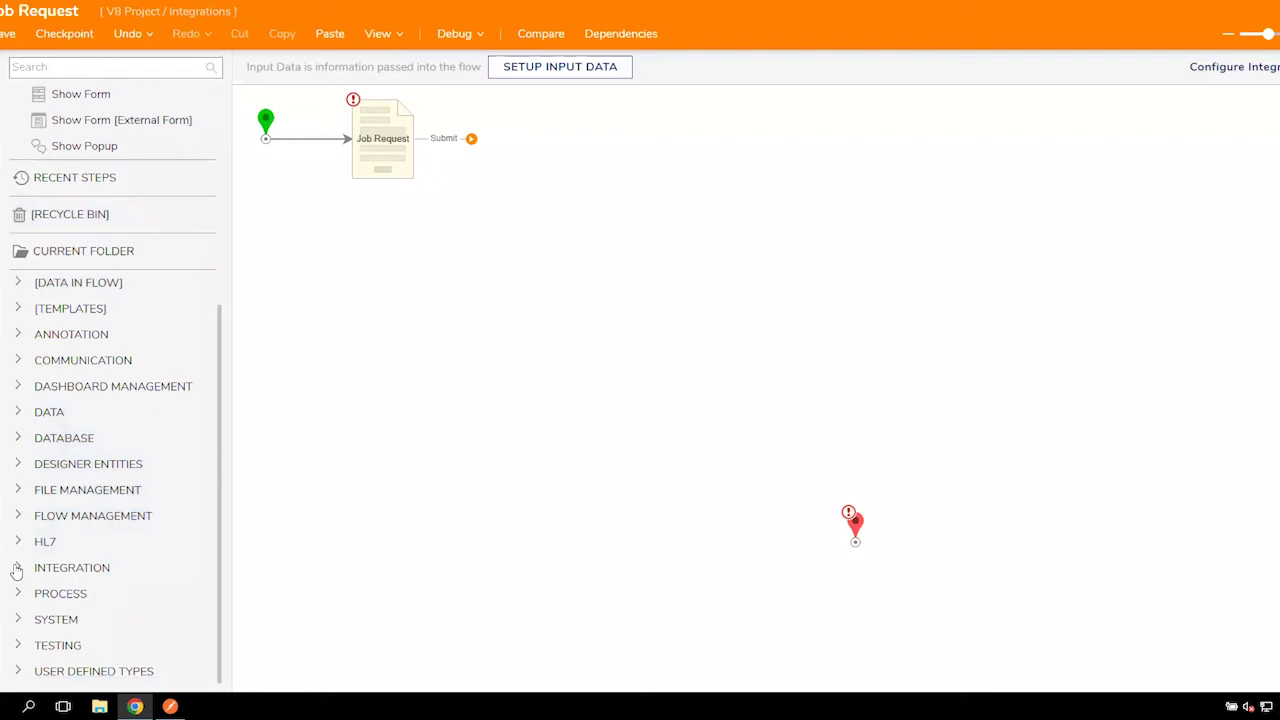
left_click(17, 567)
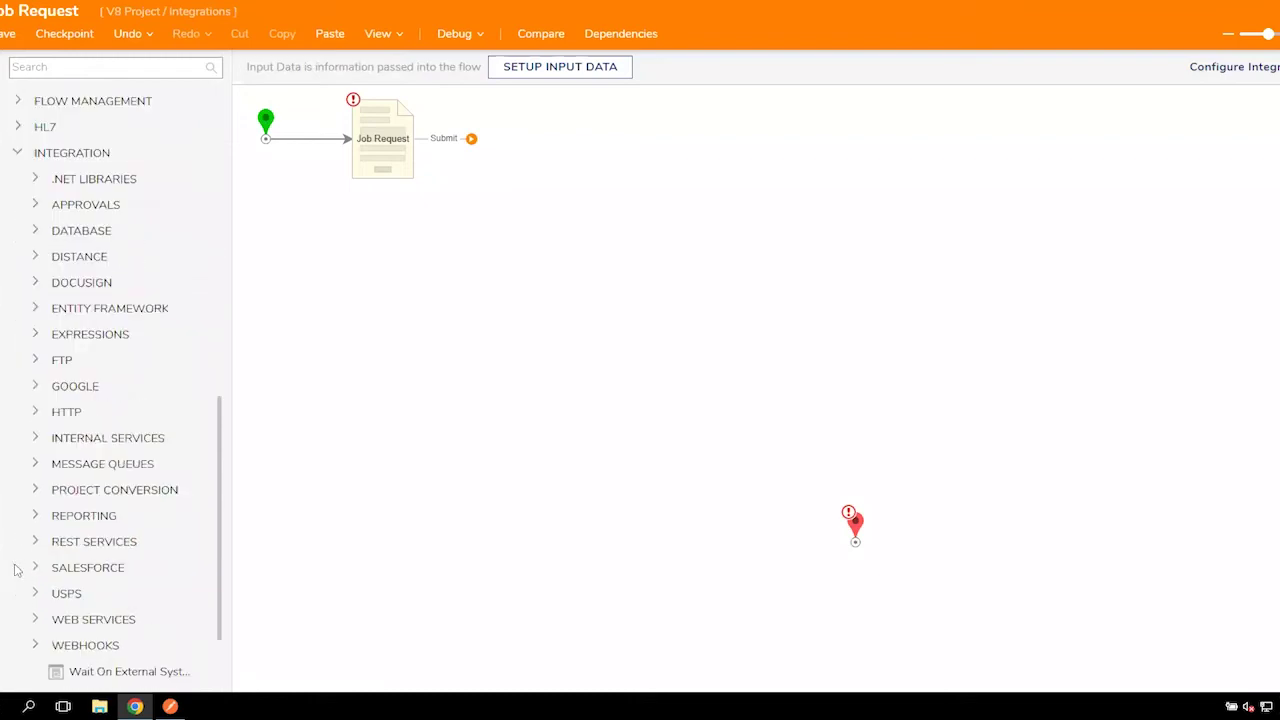
left_click(35, 542)
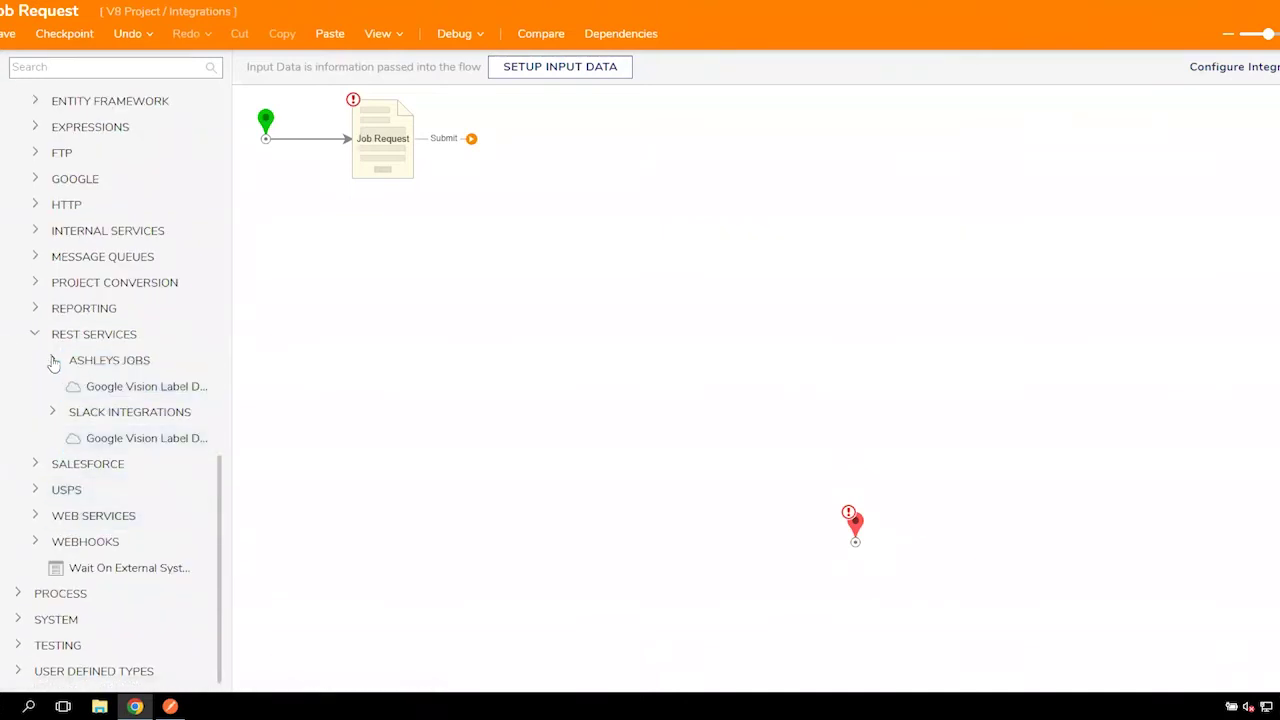
left_click(53, 362)
left_click_drag(136, 360, 530, 146)
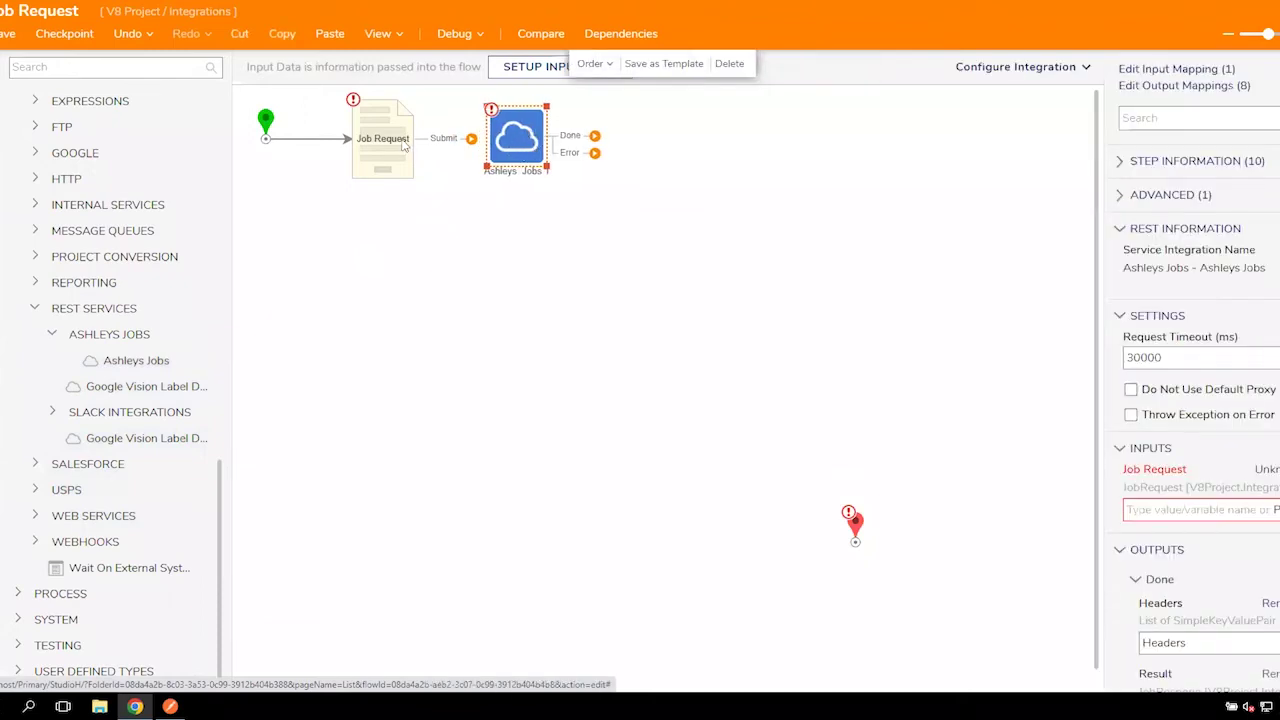
left_click_drag(467, 141, 510, 150)
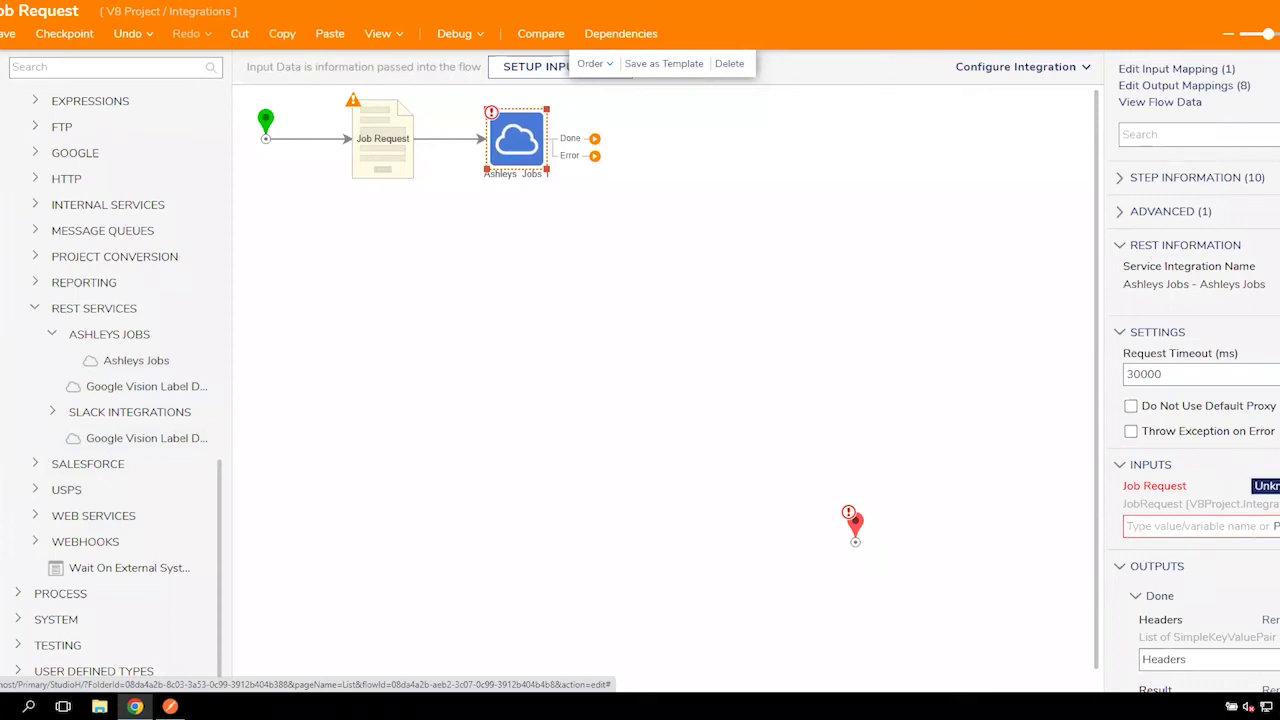
Build the Job Request input from individual fields and map job to the flow's Role
left_click(1266, 486)
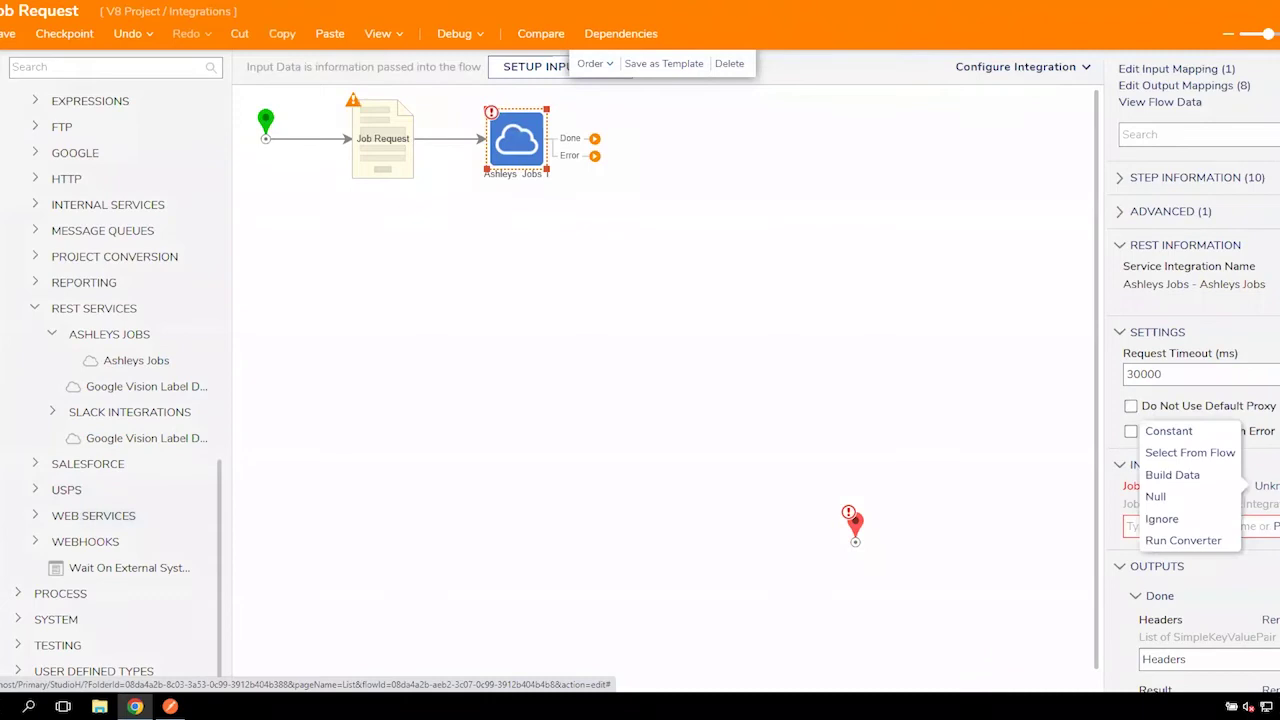
left_click(1200, 475)
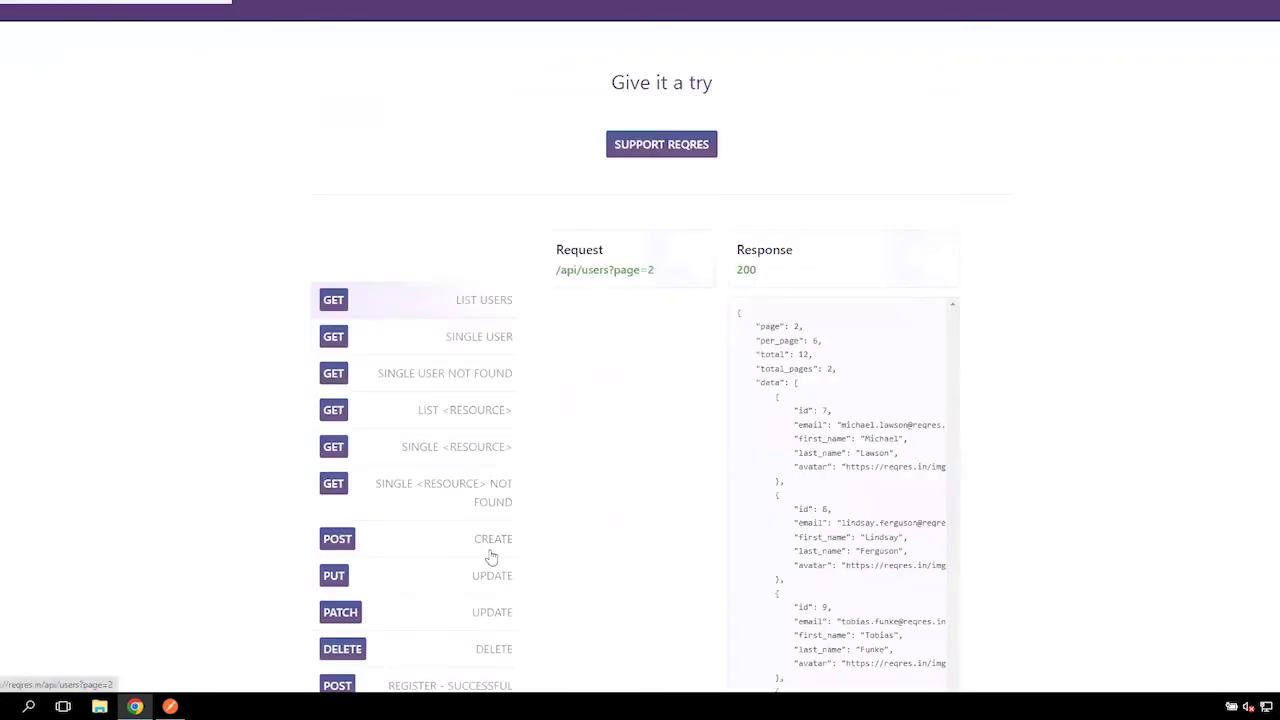
left_click(491, 545)
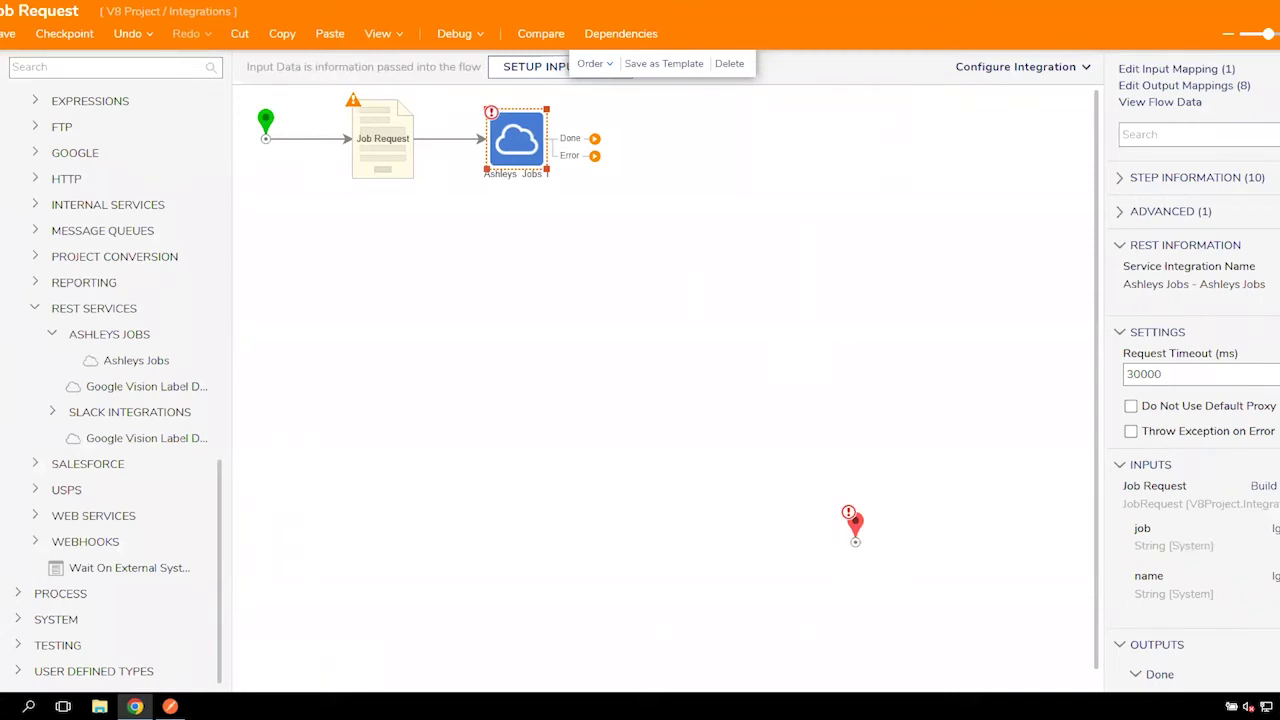
left_click(1270, 528)
left_click(1205, 495)
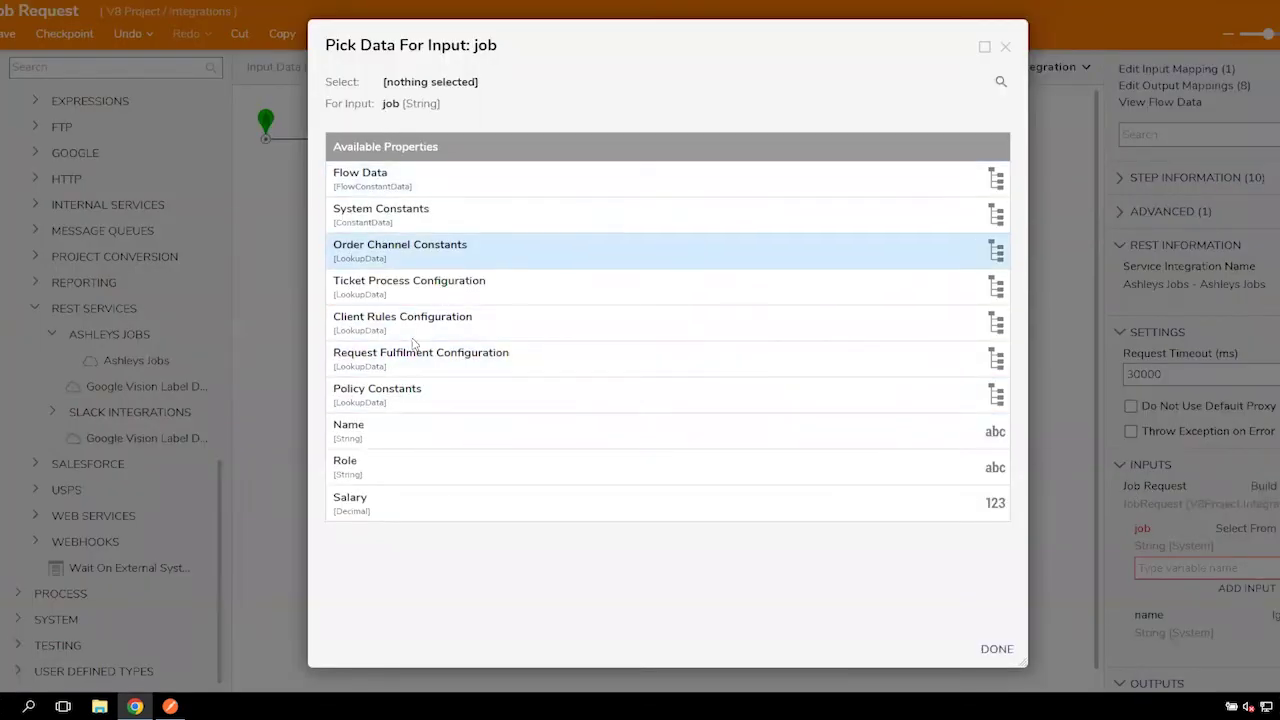
left_click(420, 465)
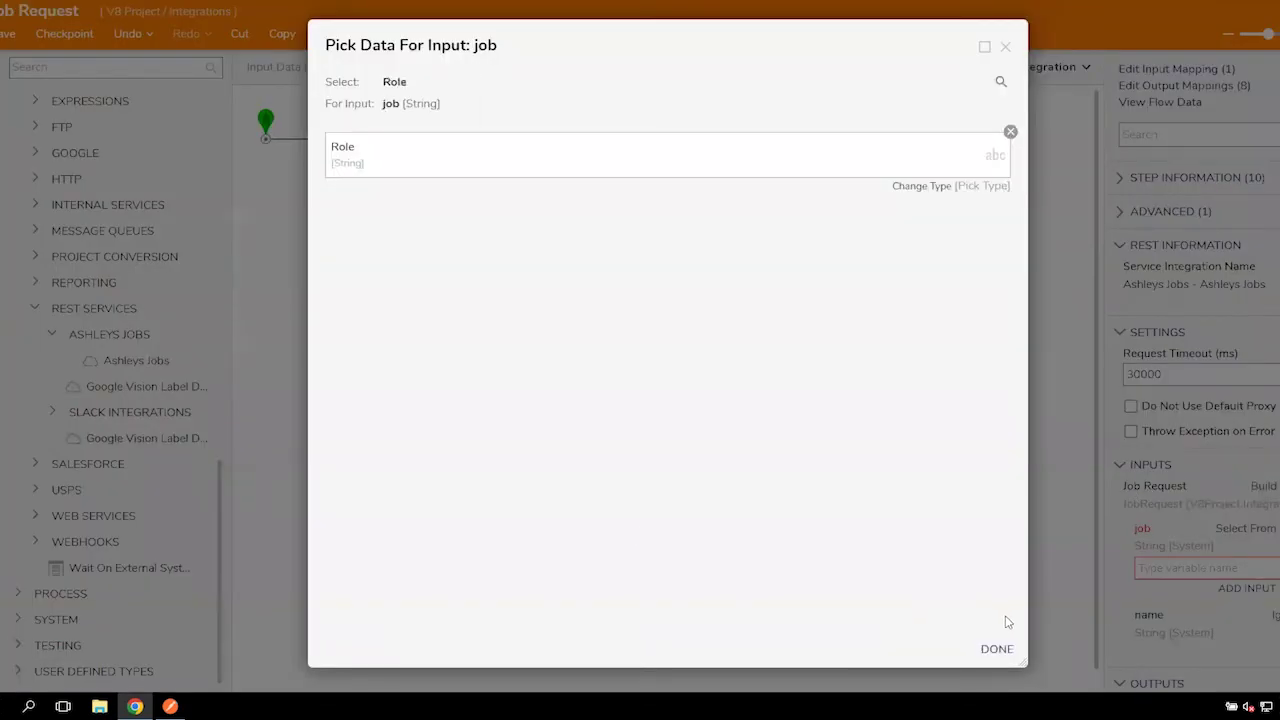
left_click(997, 649)
Map the name input to the flow's Name and move the End step beside Ashleys Jobs
left_click(1274, 614)
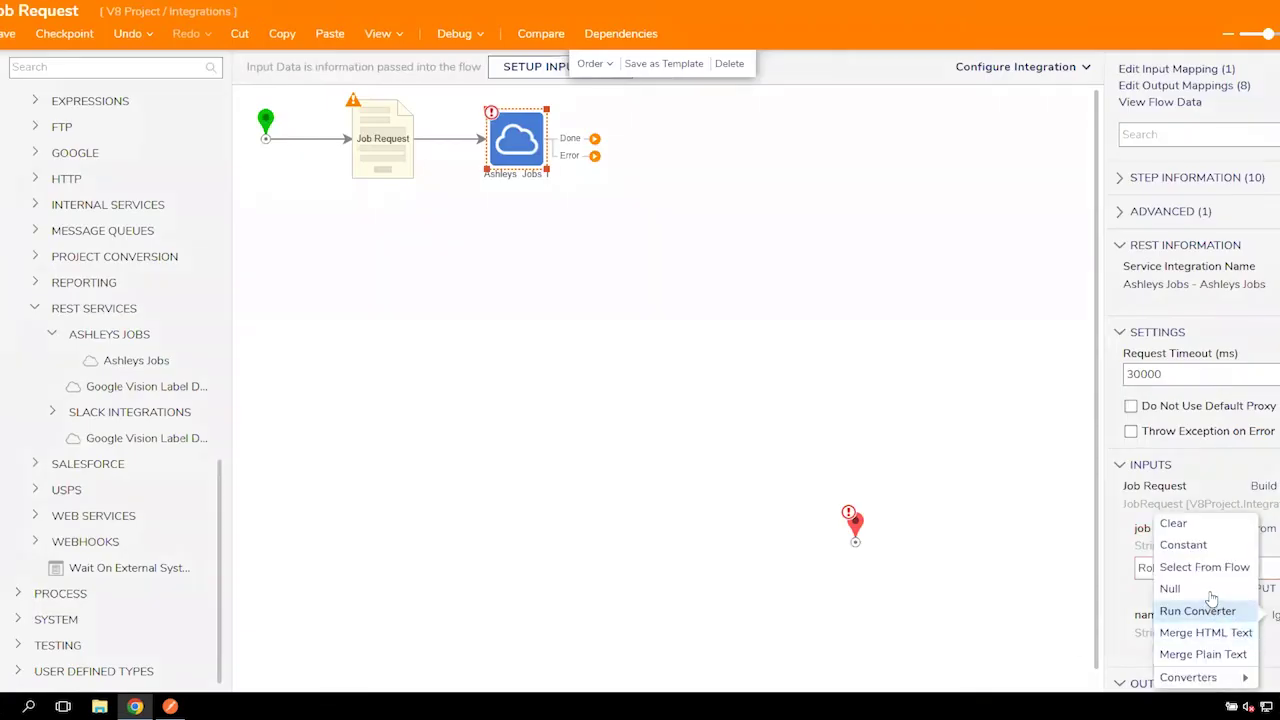
left_click(1175, 567)
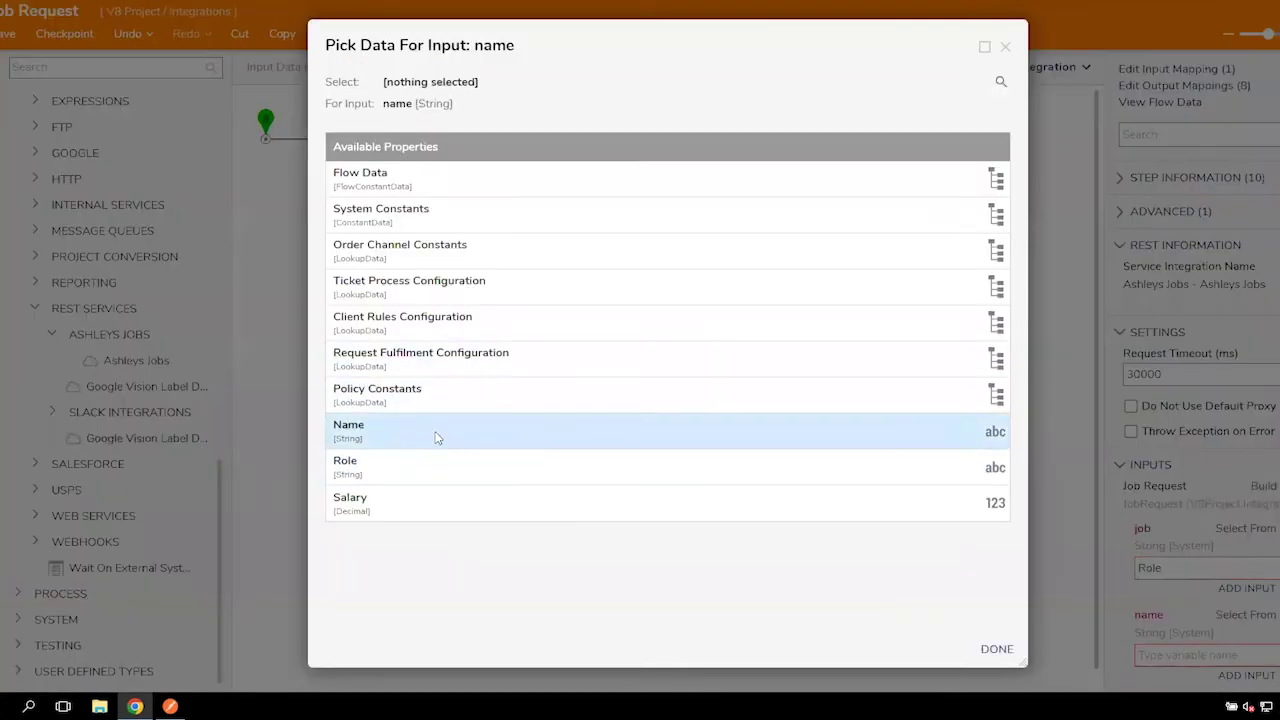
left_click(436, 437)
left_click(997, 649)
left_click_drag(852, 516, 766, 110)
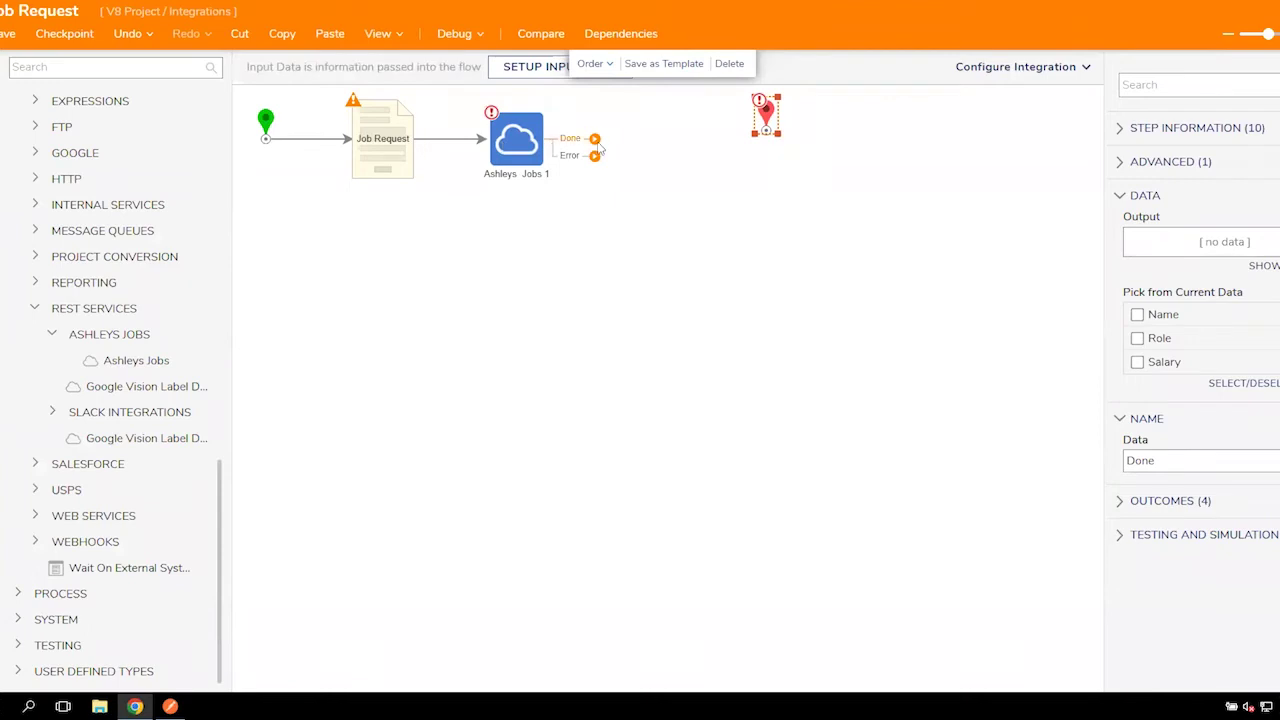
Insert a Send Email step after Ashleys Jobs 1's Done outcome, leading to End
left_click_drag(596, 139, 655, 155)
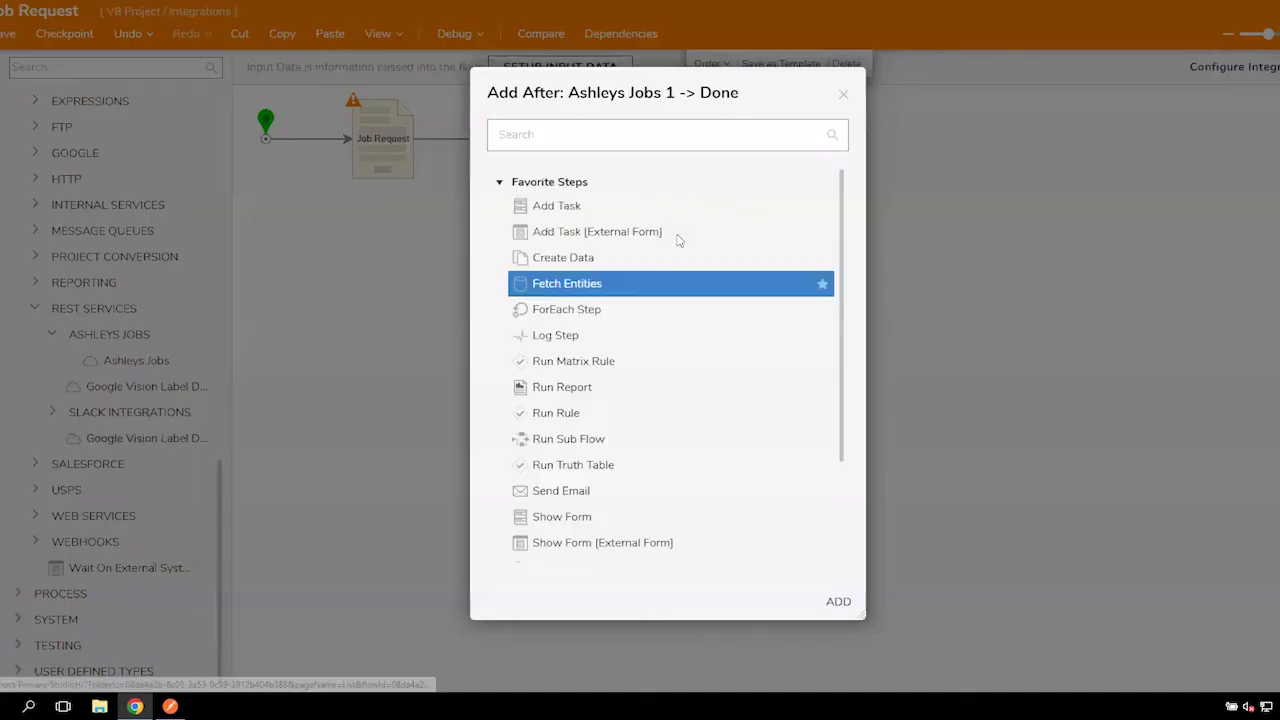
left_click(578, 491)
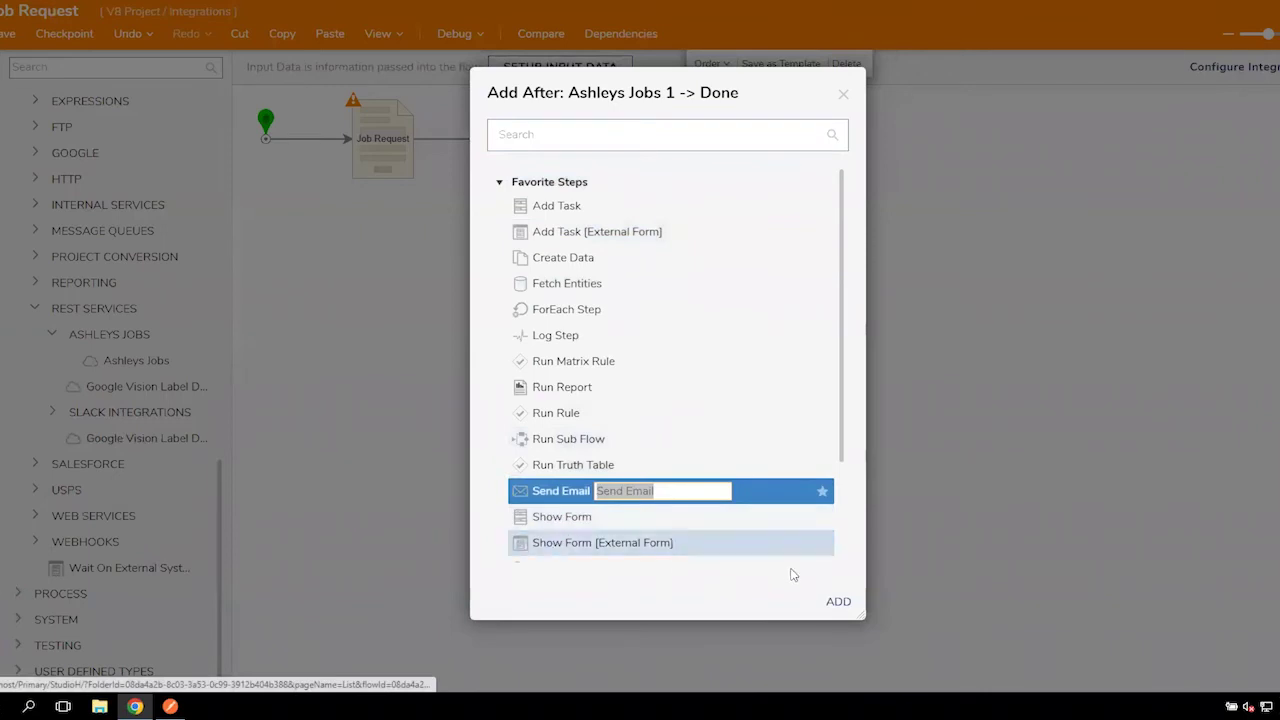
left_click(838, 601)
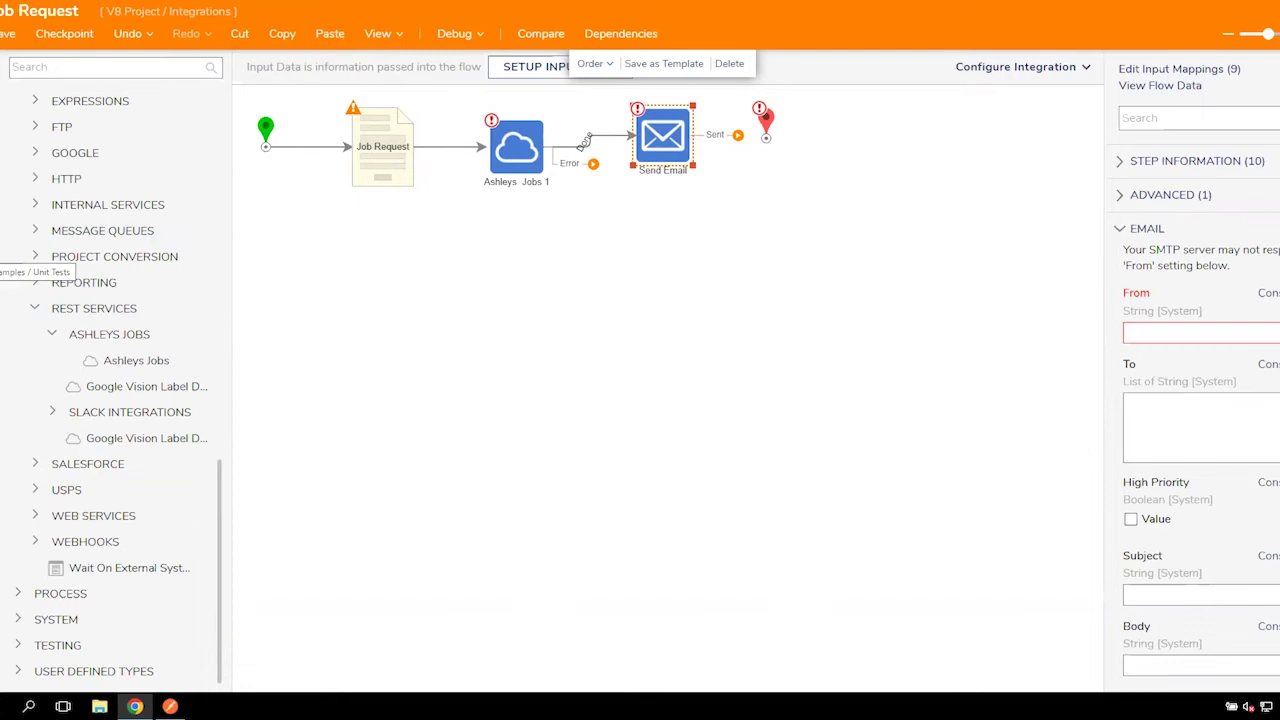
left_click(673, 266)
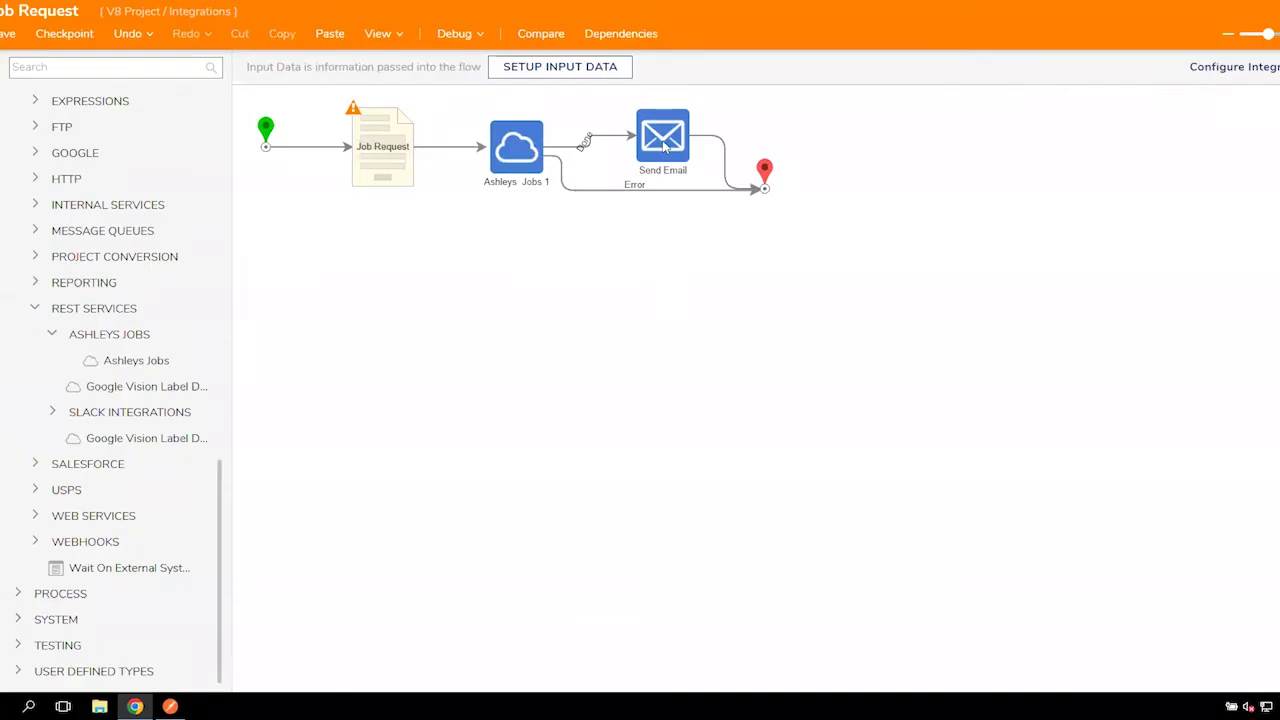
Debug the flow and submit the form with a name, role Sales Engineer and salary 100000000
left_click(455, 33)
left_click(599, 256)
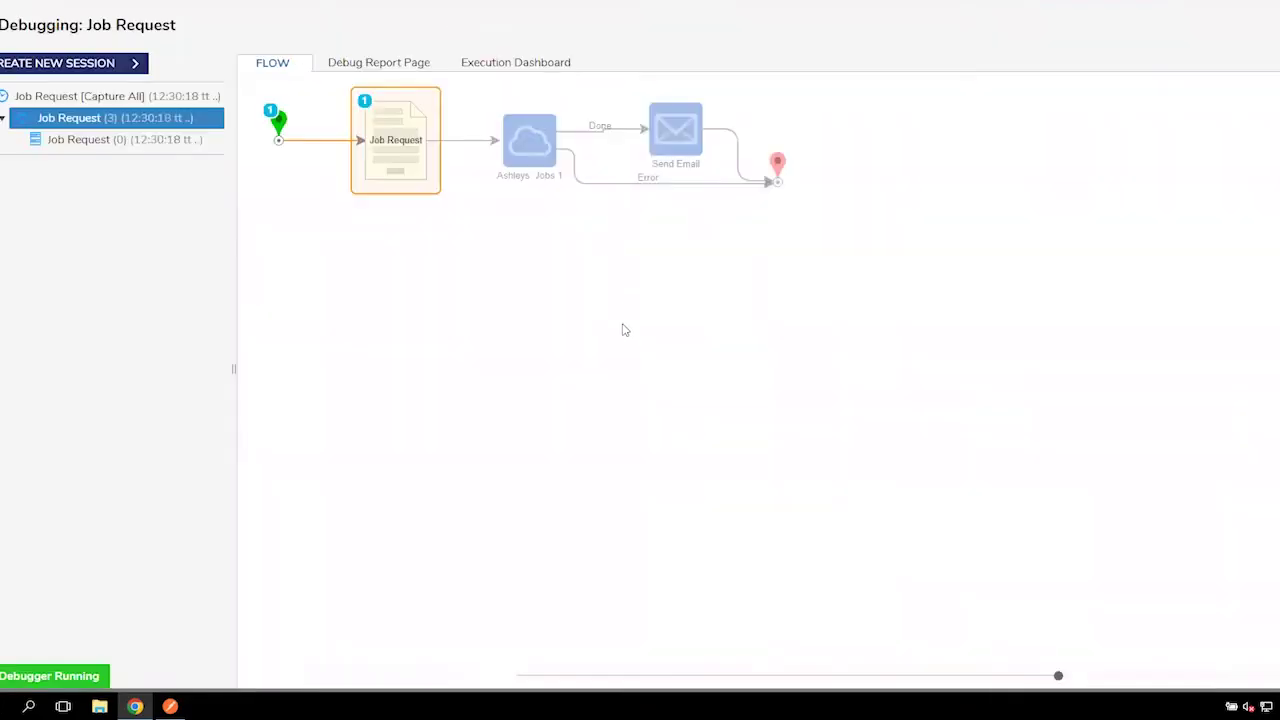
type("AS")
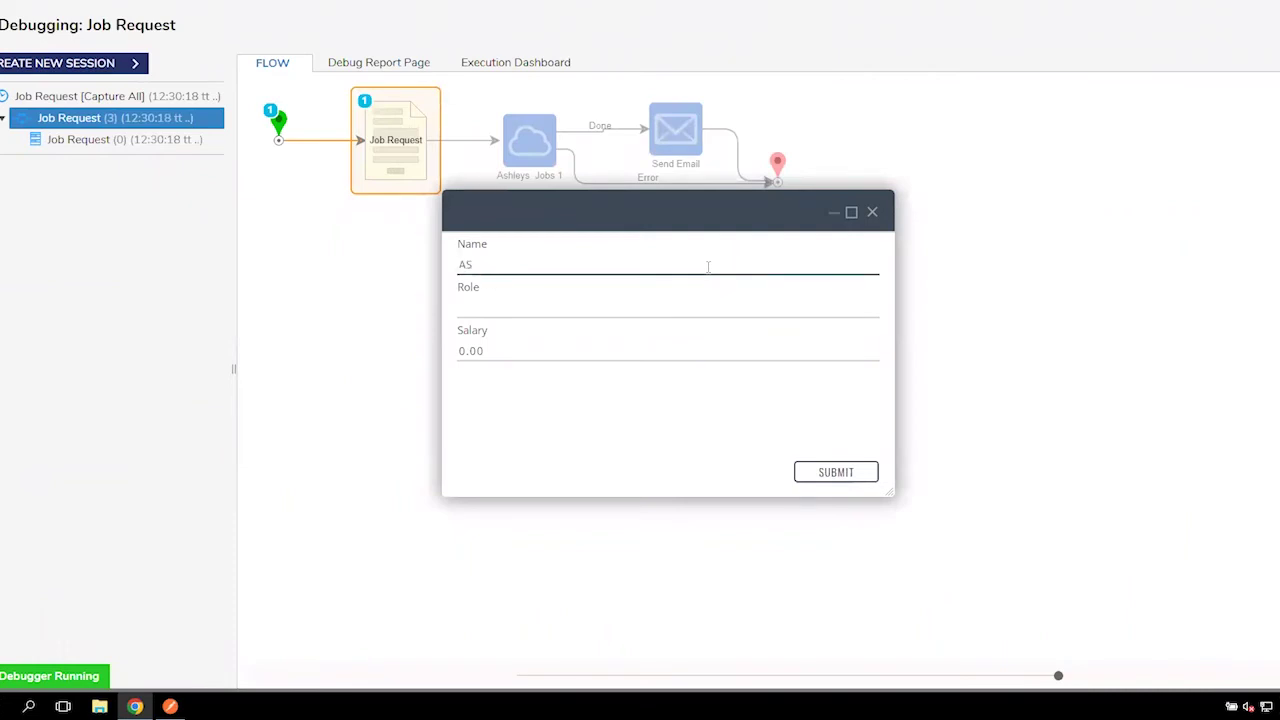
type("hleley")
type("Sales Engi")
type("100000000")
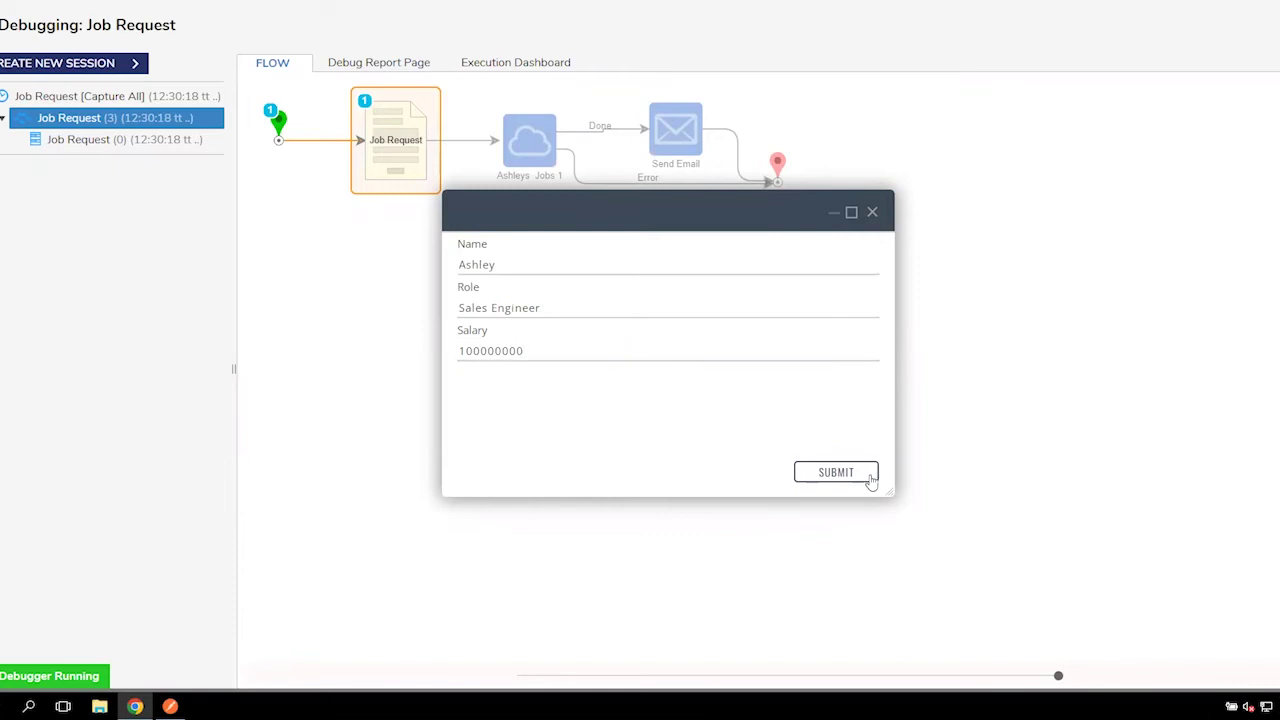
left_click(871, 480)
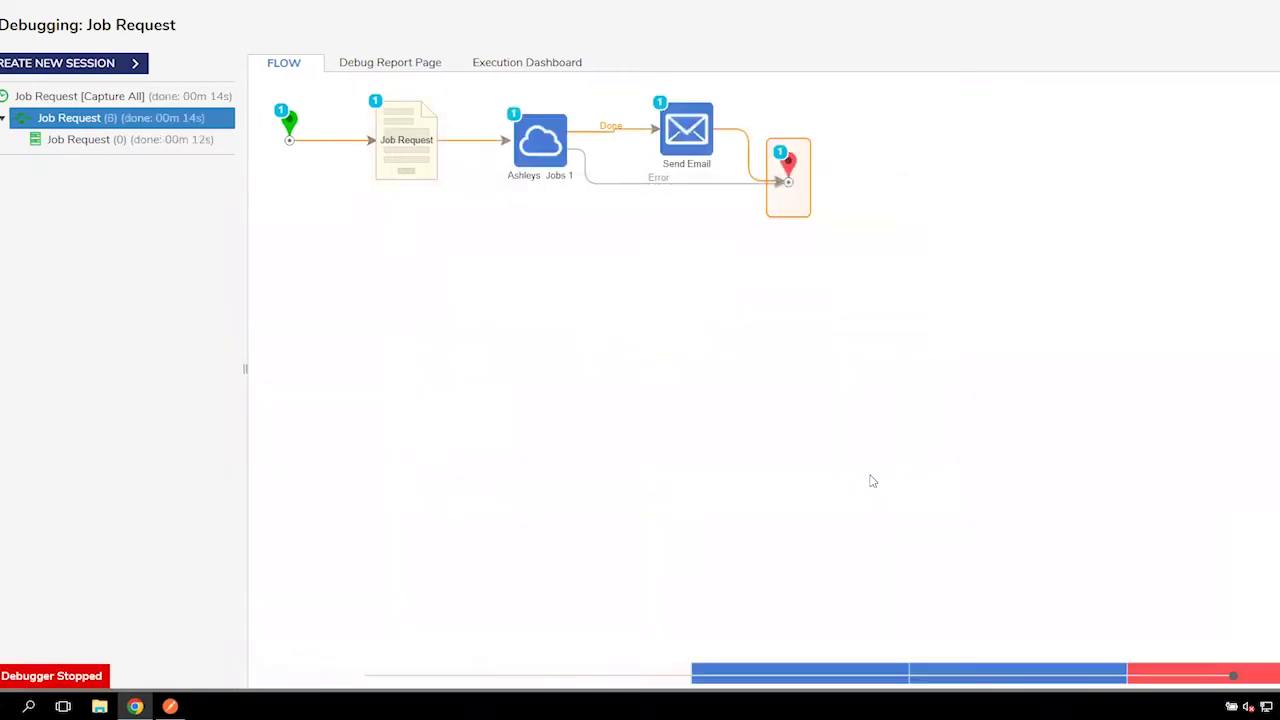
Show Execution 1 input/output data for Ashleys Jobs 1, revealing status 201 and id 915
left_click(540, 133)
mouse_move(604, 166)
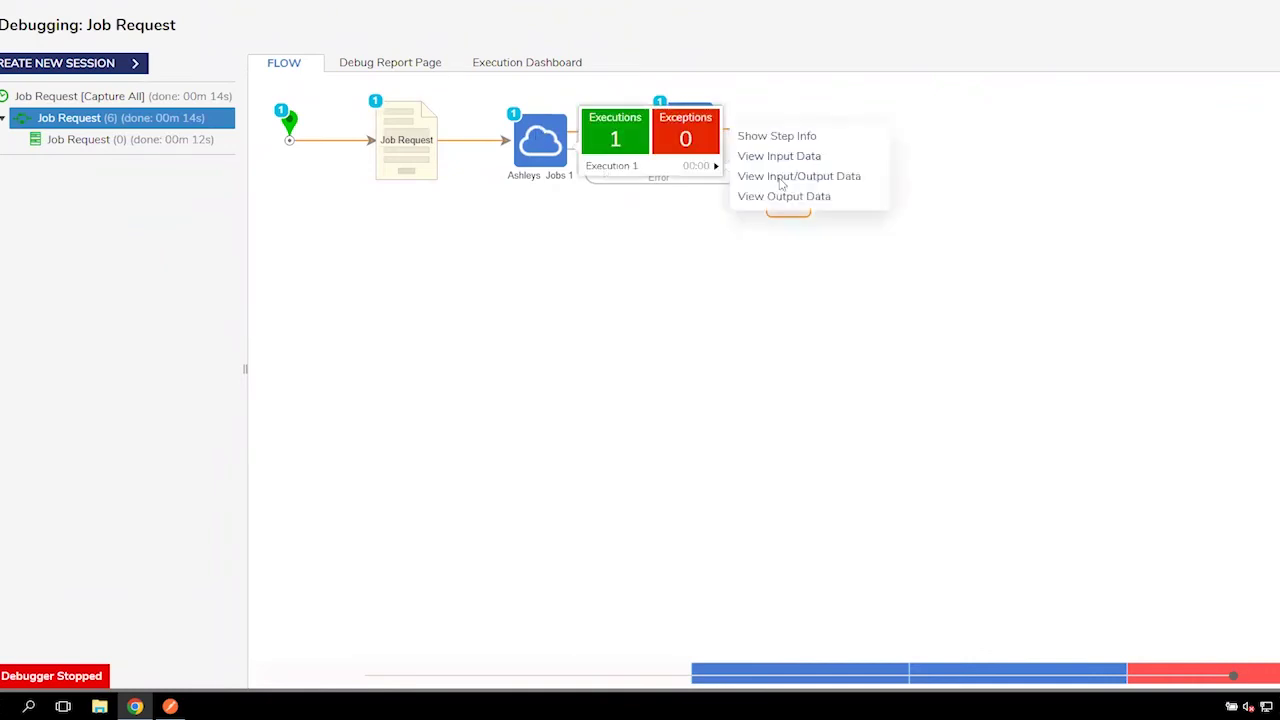
left_click(806, 177)
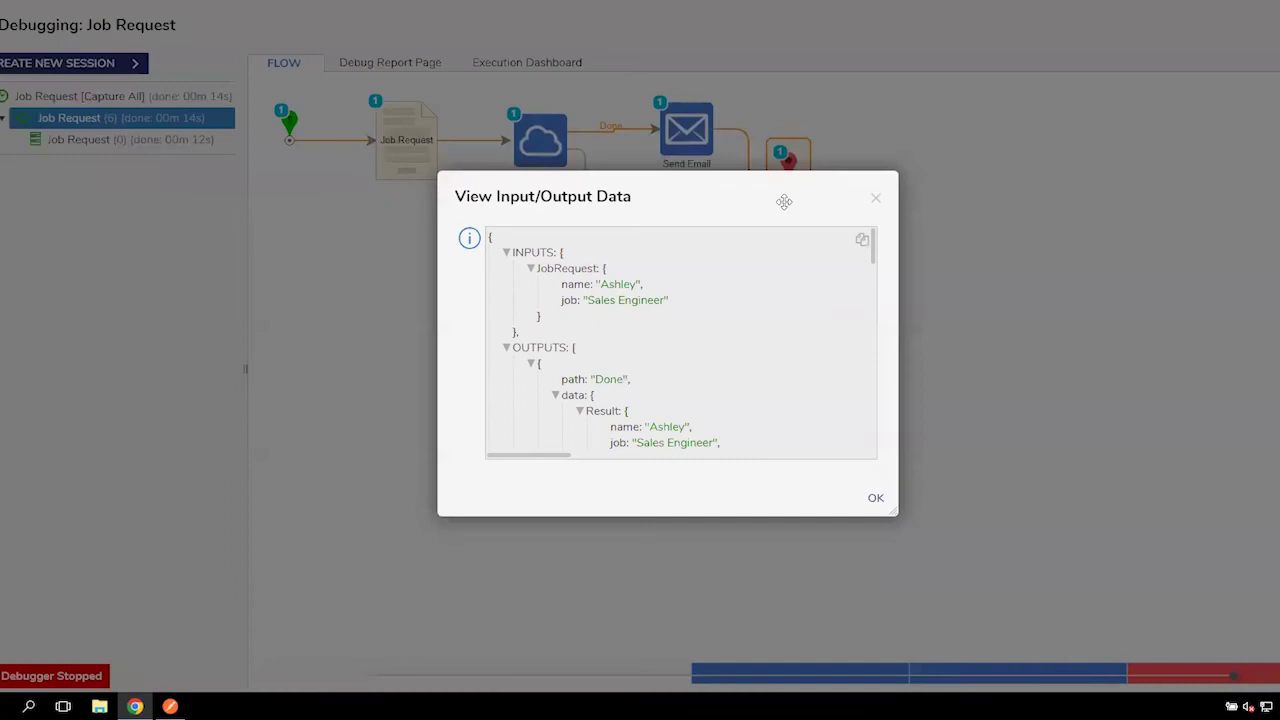
scroll(686, 372, "down", 3)
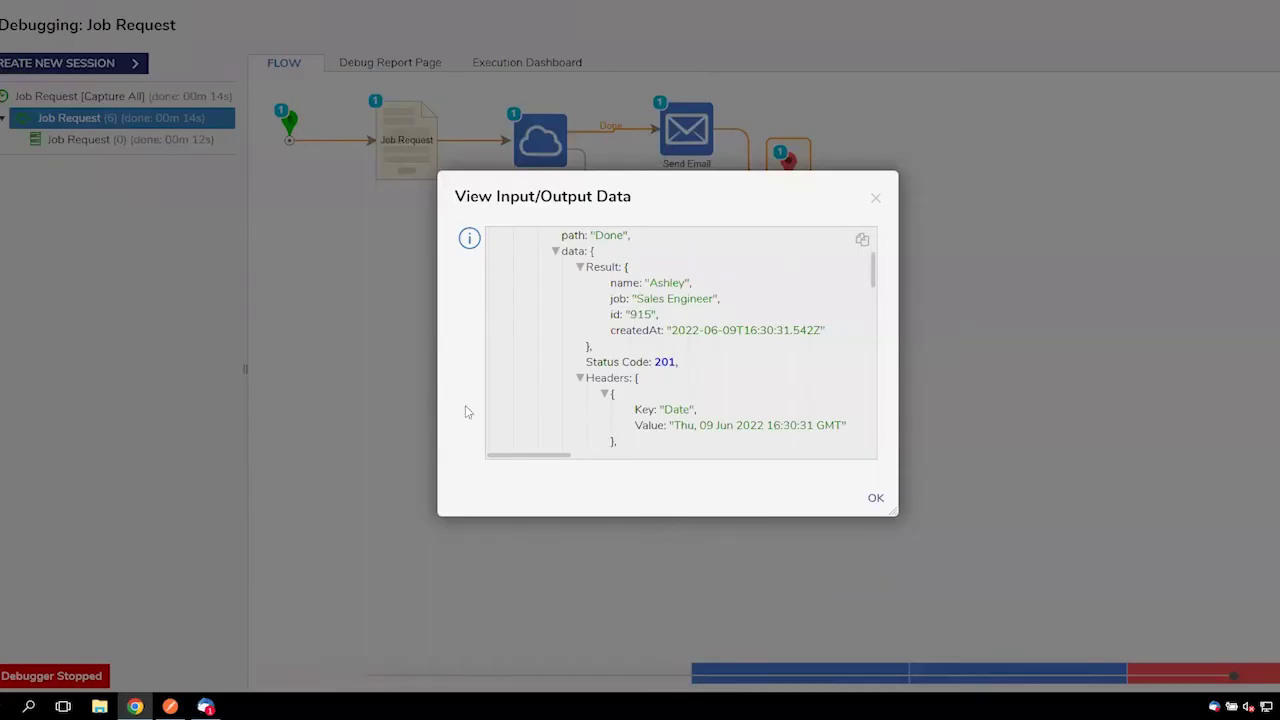
left_click(205, 706)
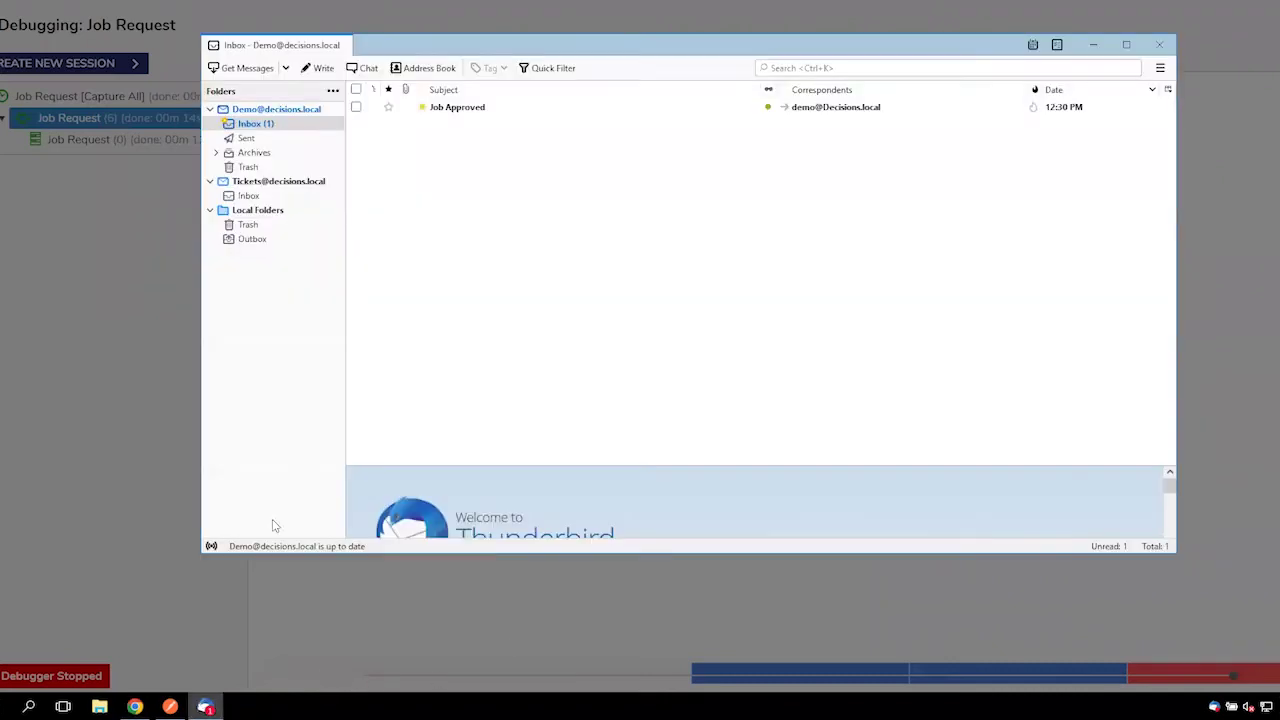
double_click(478, 110)
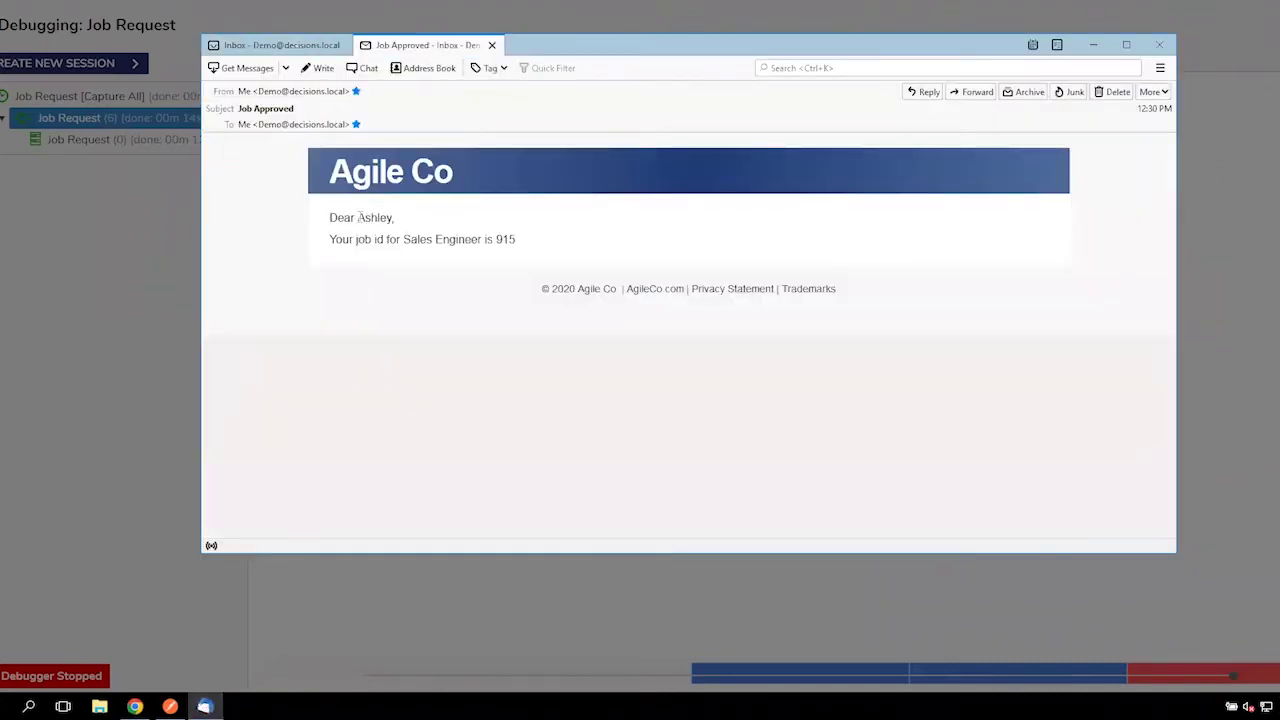
left_click_drag(353, 217, 517, 243)
left_click(1093, 44)
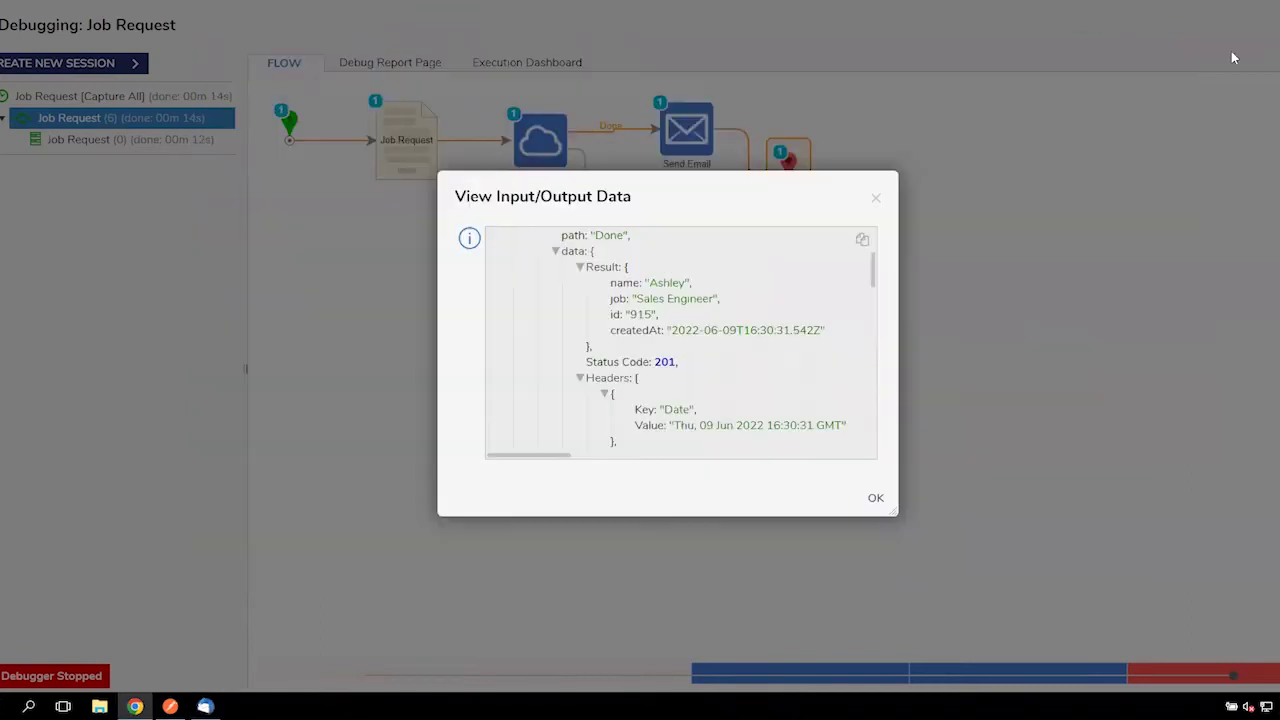
Set the Job Request flow's integration to API Service with JSON data format
left_click(875, 198)
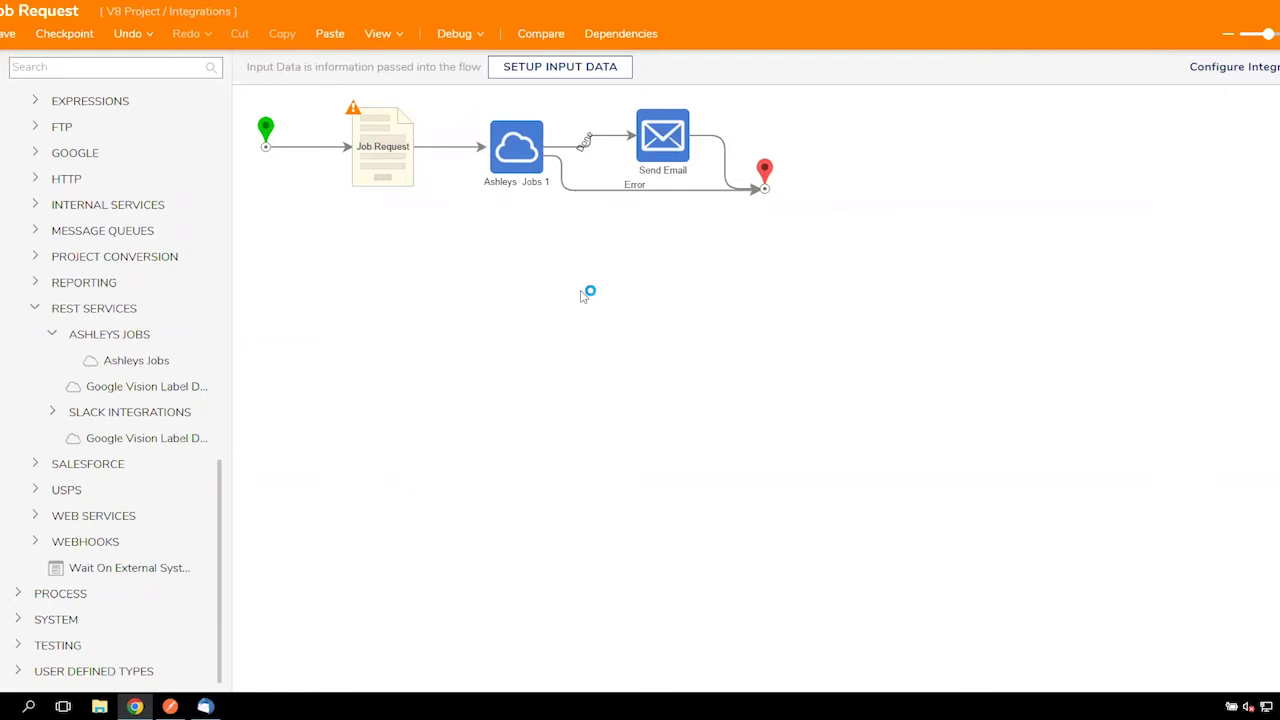
left_click(1252, 70)
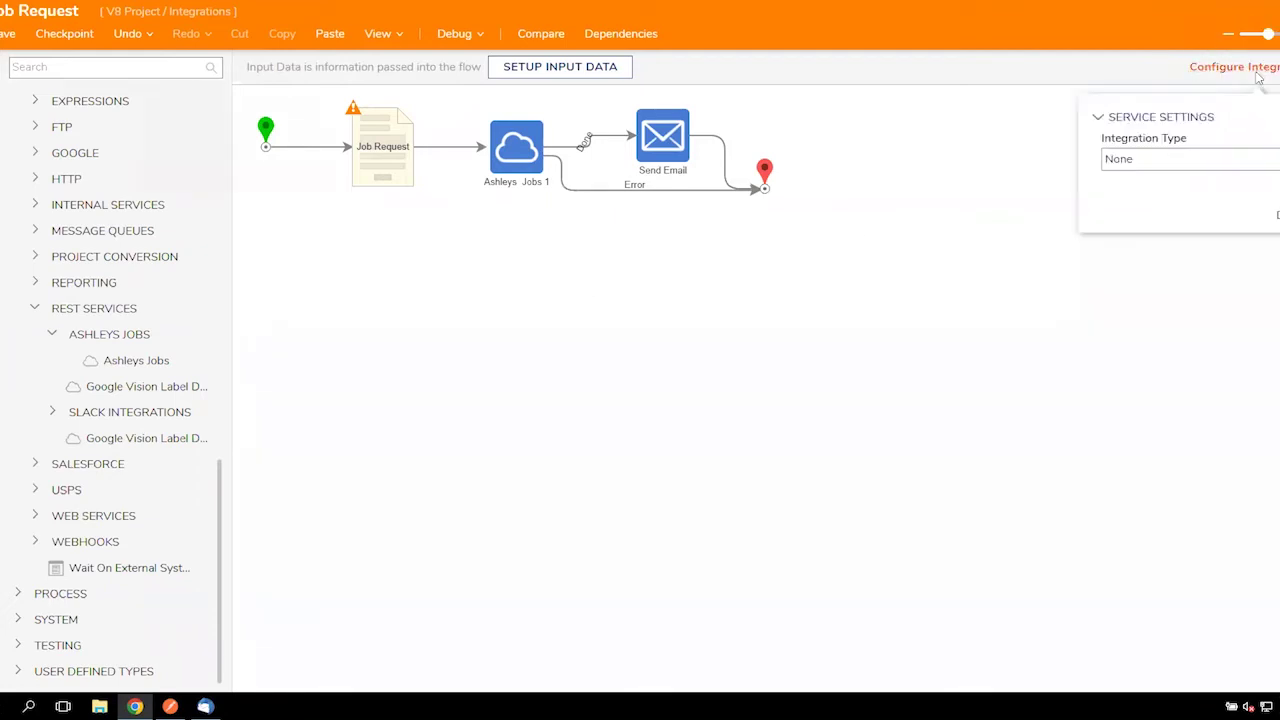
left_click(1229, 160)
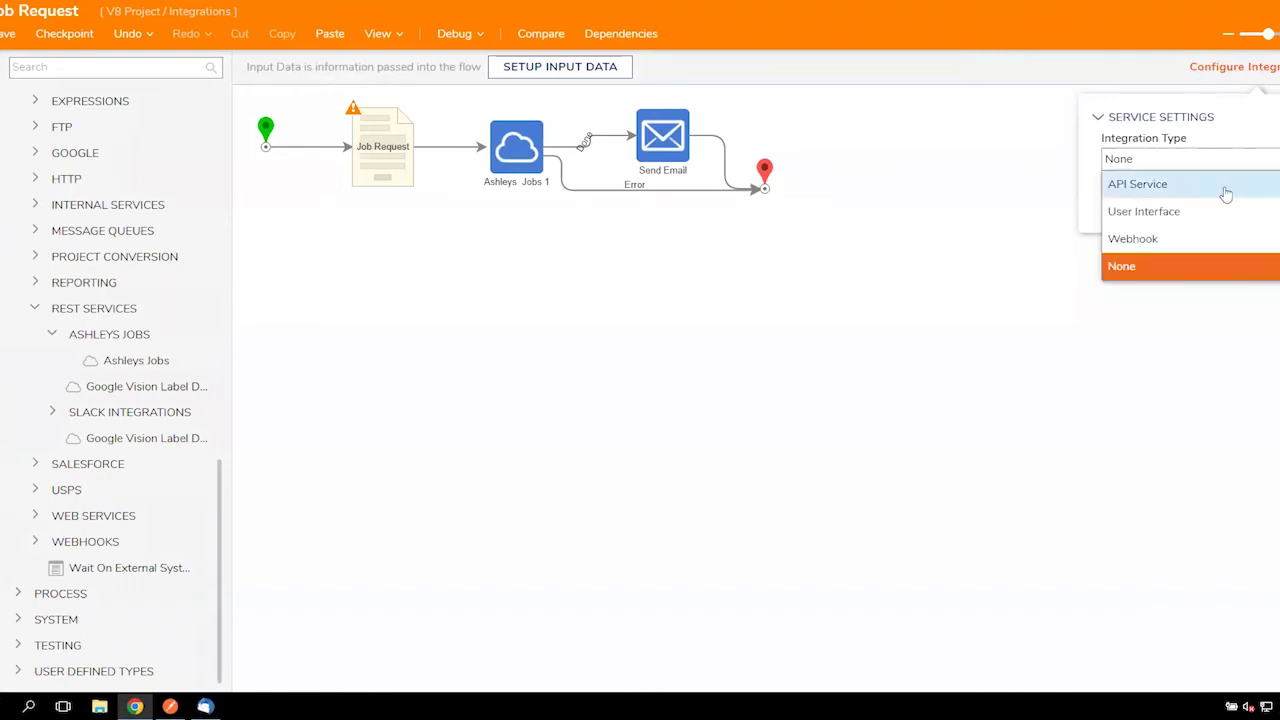
left_click(1229, 186)
left_click(1190, 211)
left_click(1226, 263)
left_click(1272, 362)
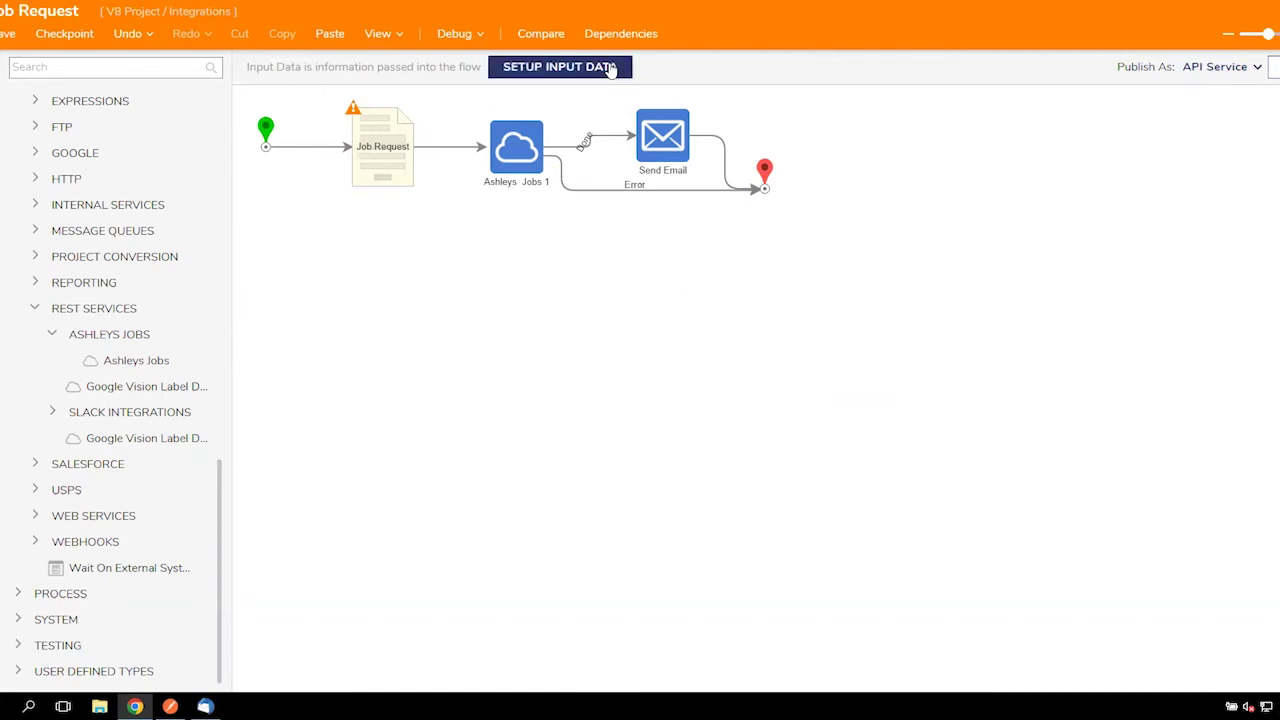
left_click(768, 170)
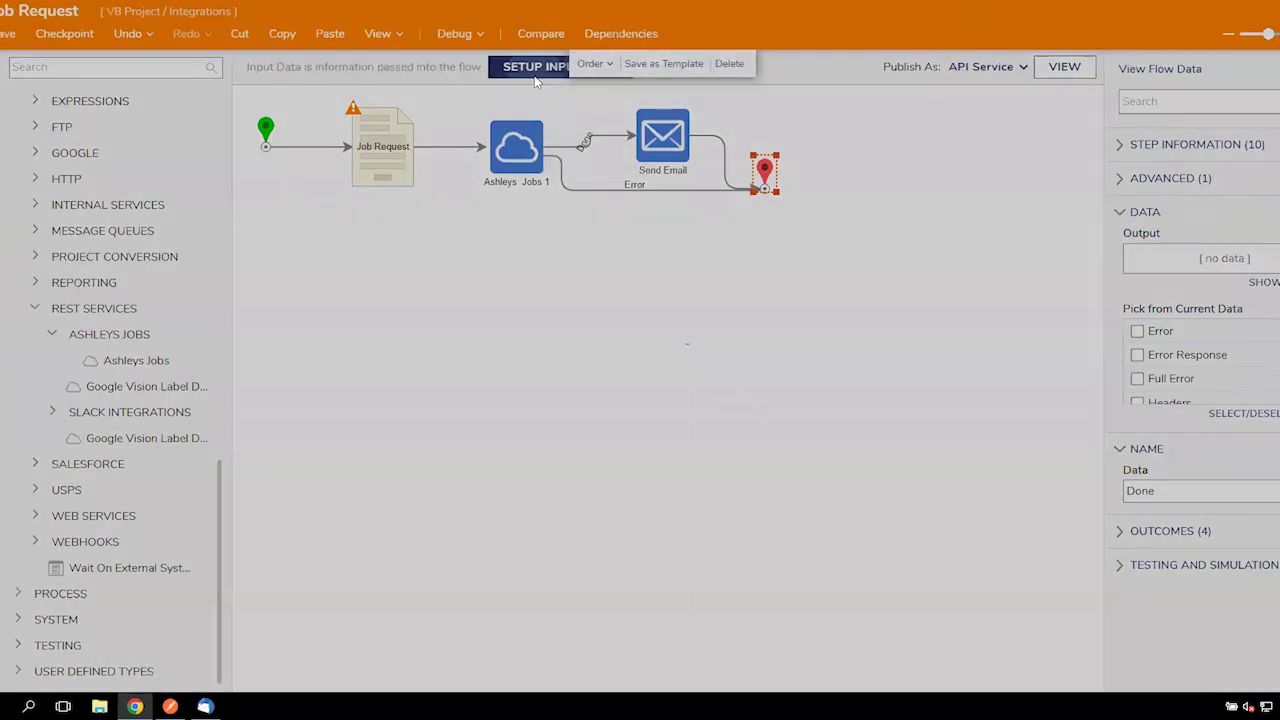
Define Name as the flow's text input and save the input definitions
left_click(537, 70)
left_click(768, 365)
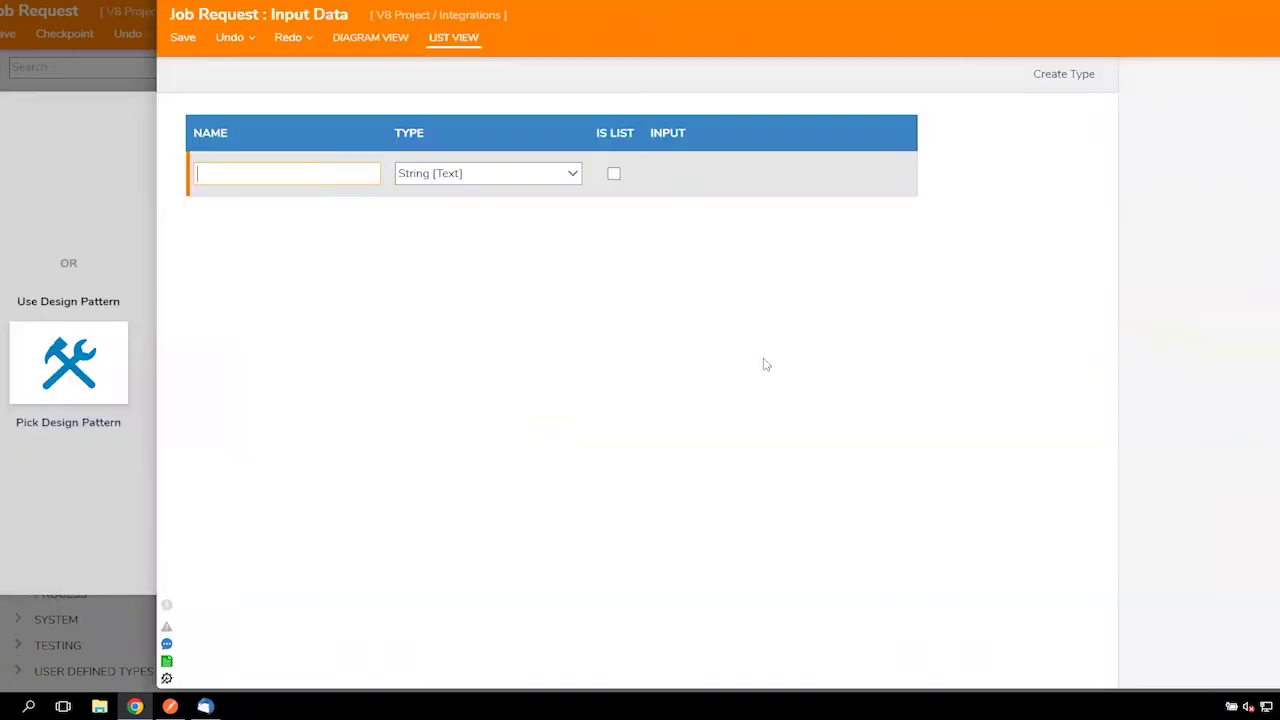
type("Name")
key("Return")
type("Ro")
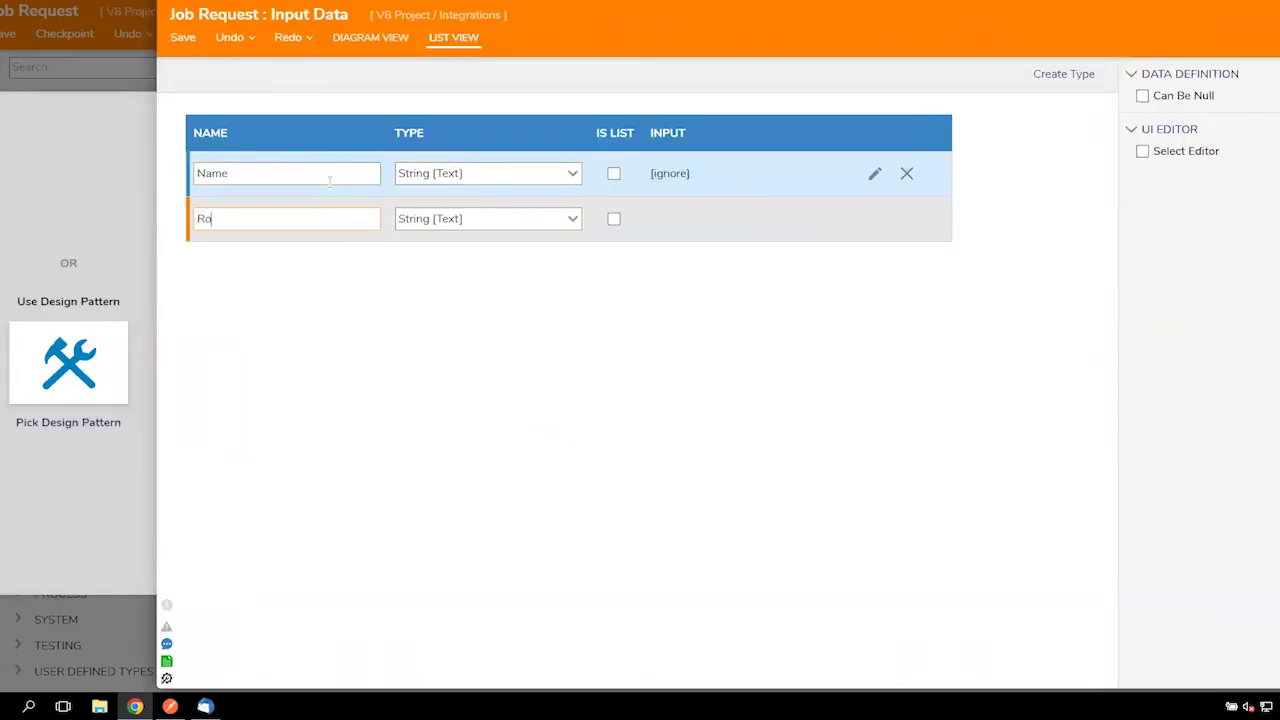
type("le")
key("BackSpace")
key("BackSpace")
key("BackSpace")
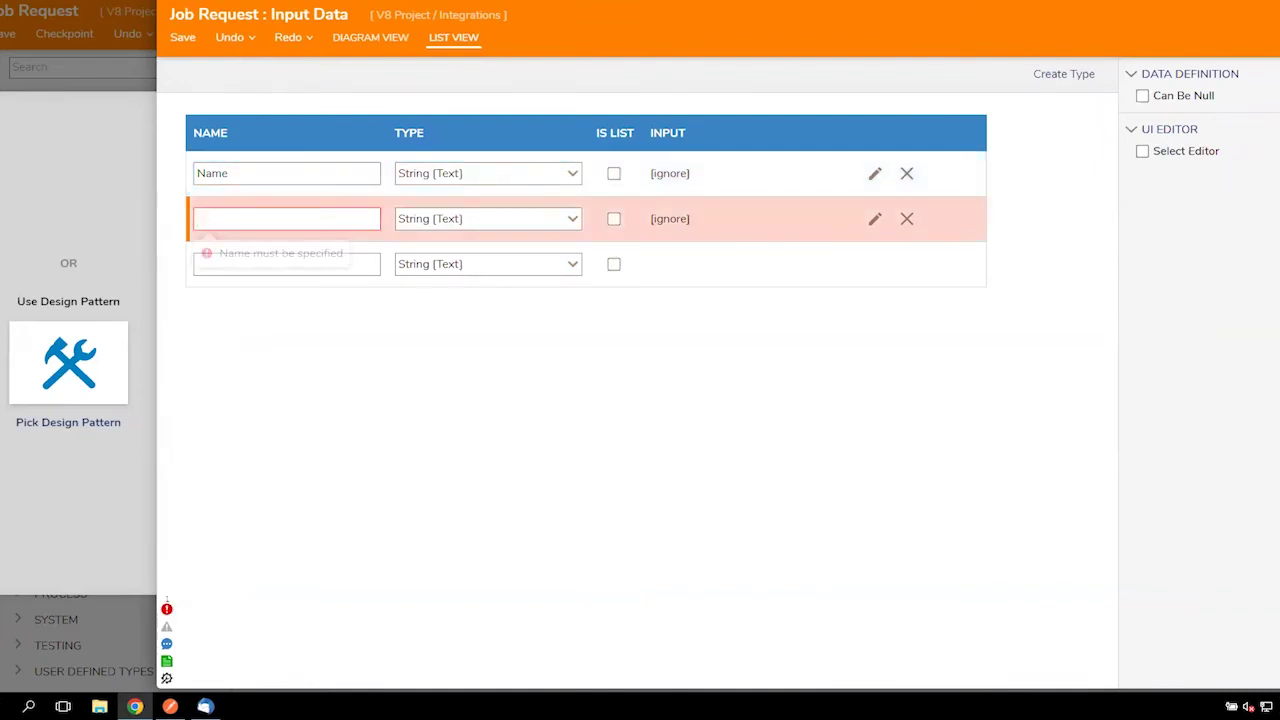
left_click(1279, 15)
left_click(861, 391)
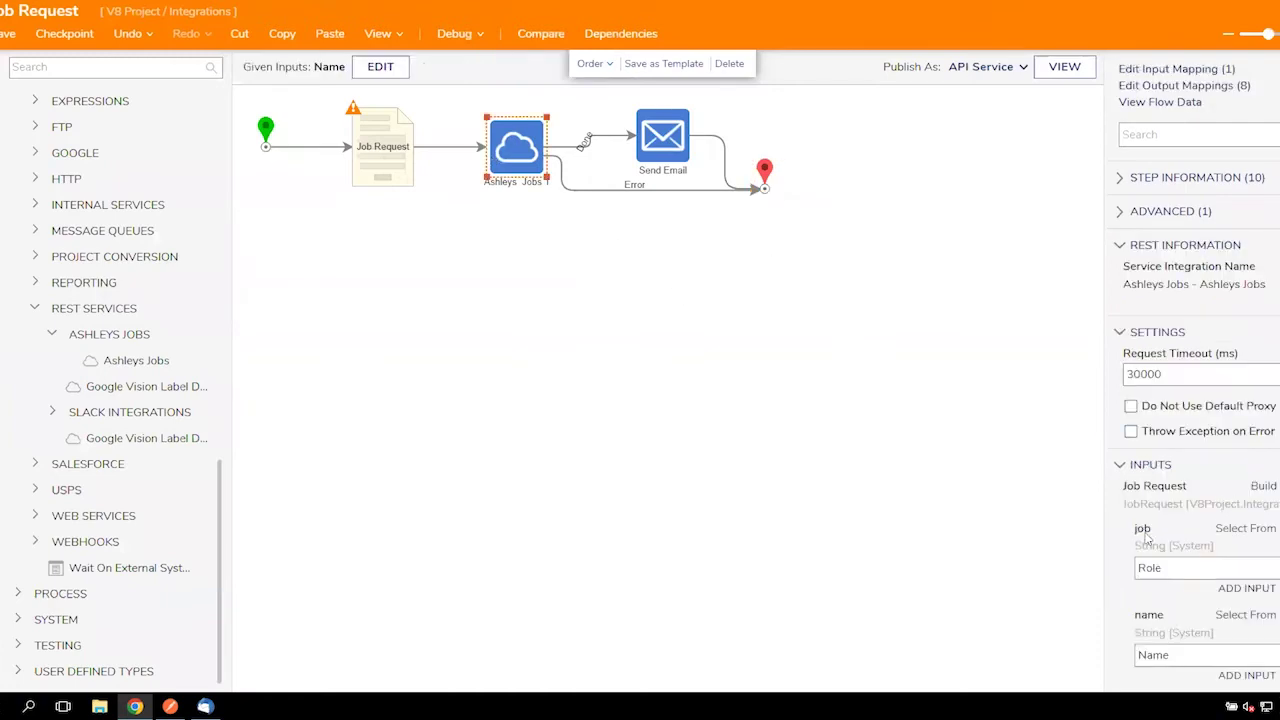
Add Job as a second text input below Name and confirm saving the inputs
left_click(372, 67)
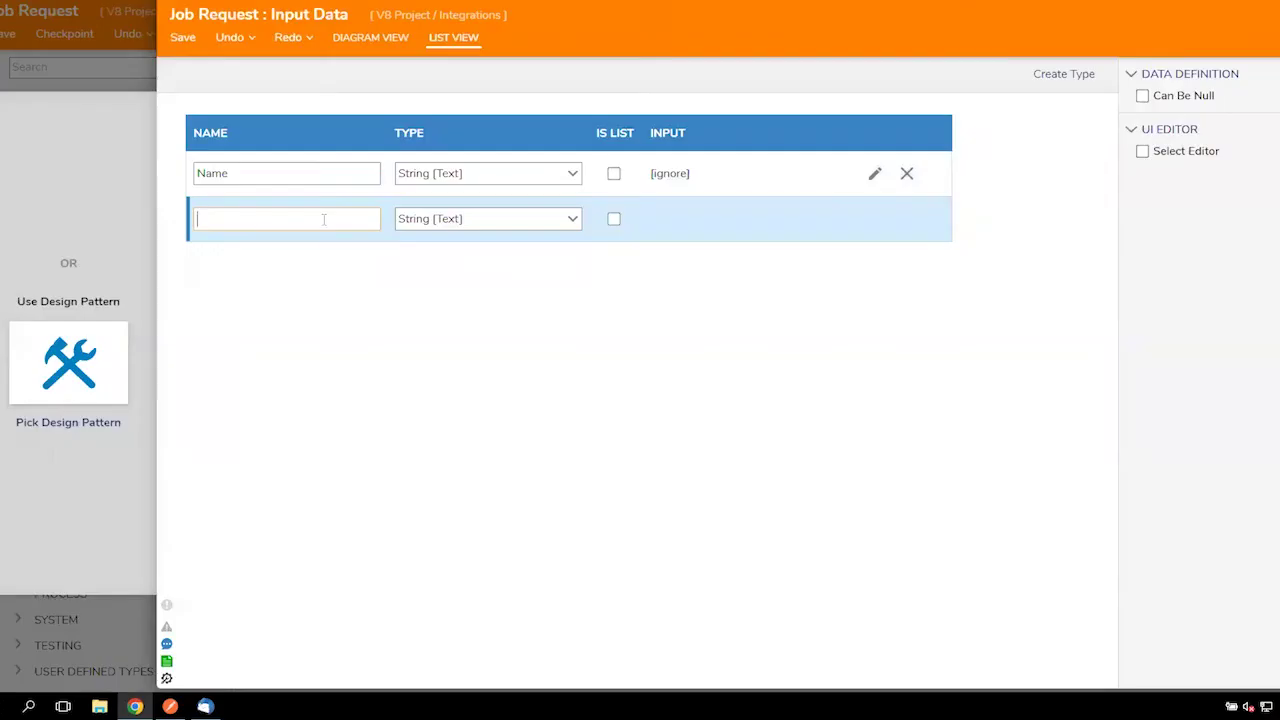
left_click(324, 219)
type("Job")
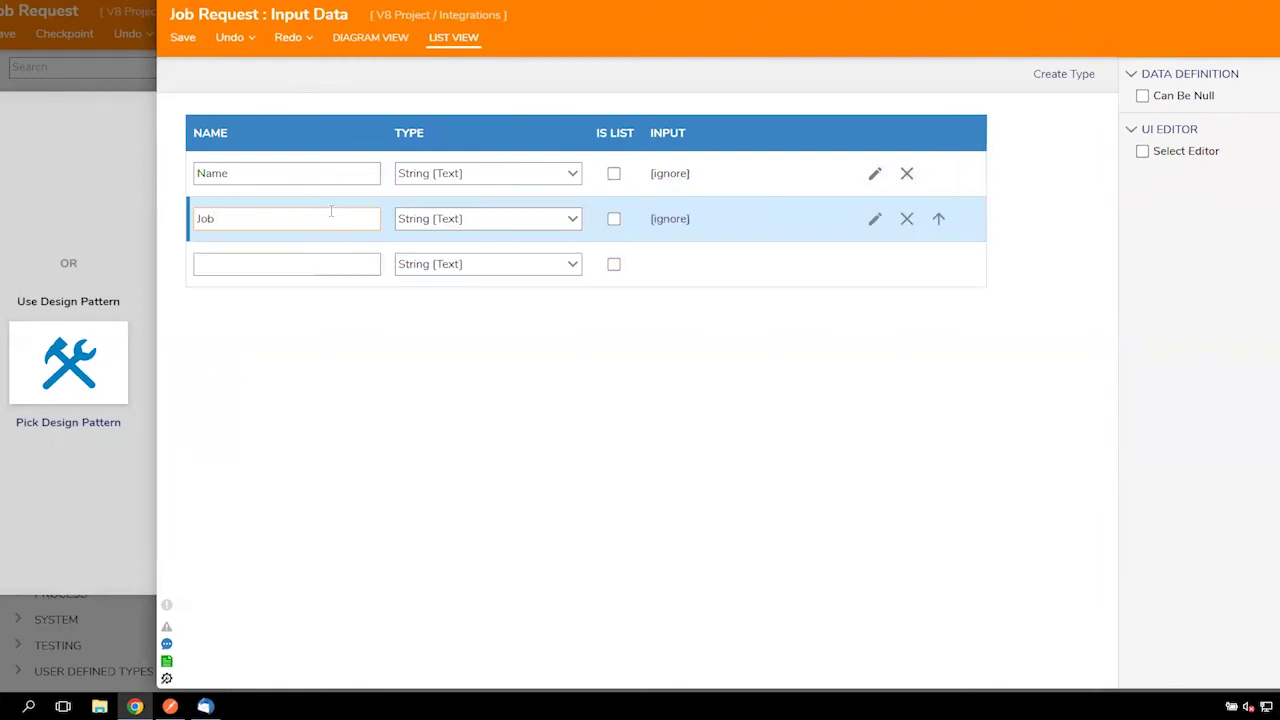
left_click(184, 40)
left_click(853, 381)
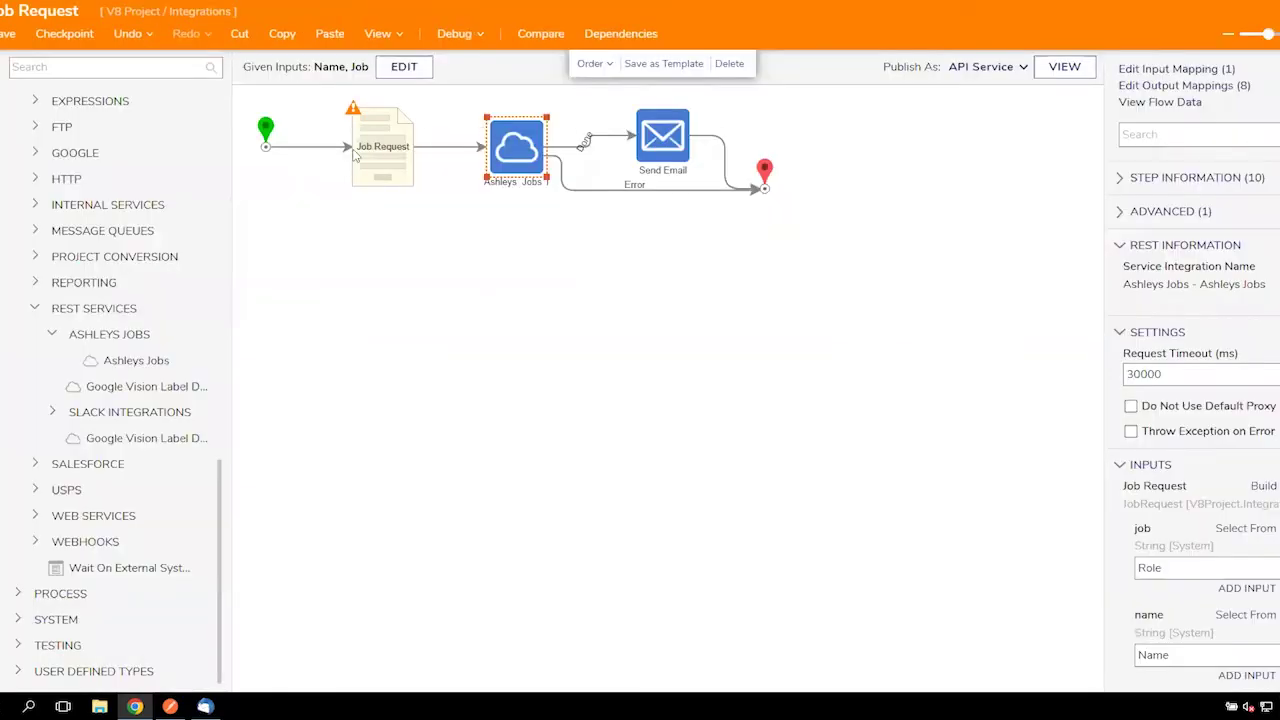
left_click(362, 150)
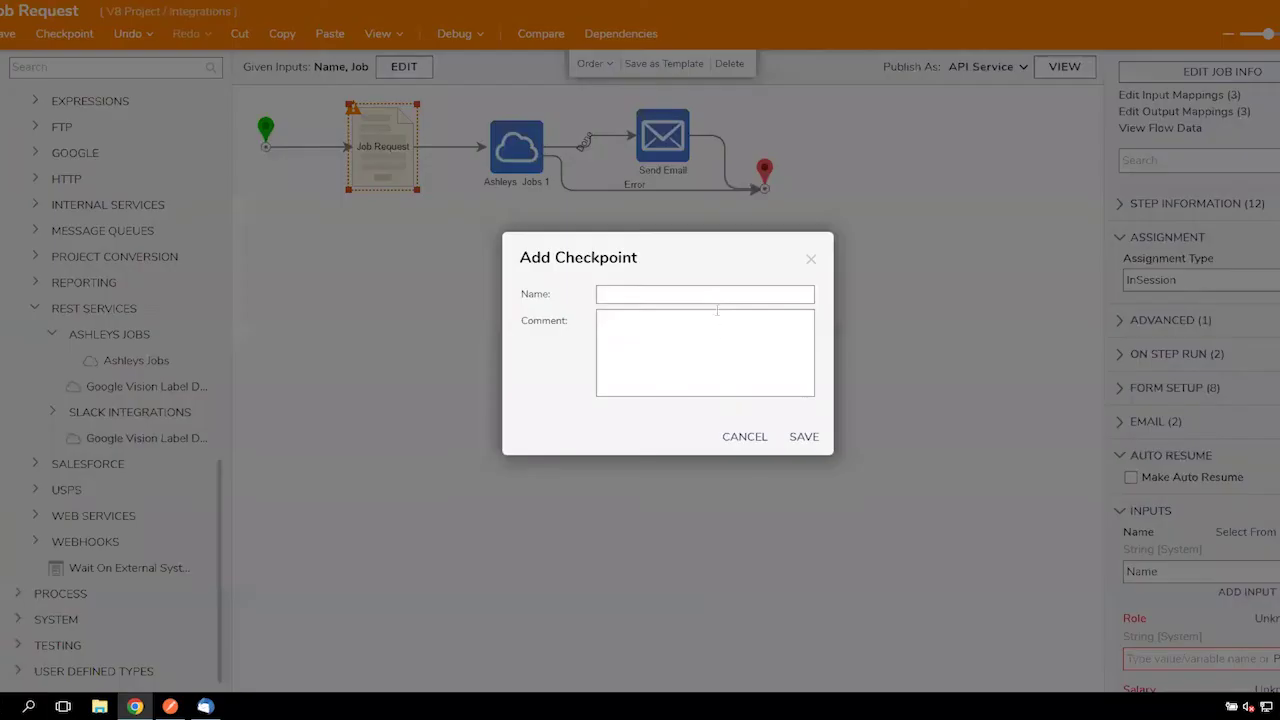
Save a flow checkpoint named 'Job Request with Form'
left_click(717, 299)
type("Jo")
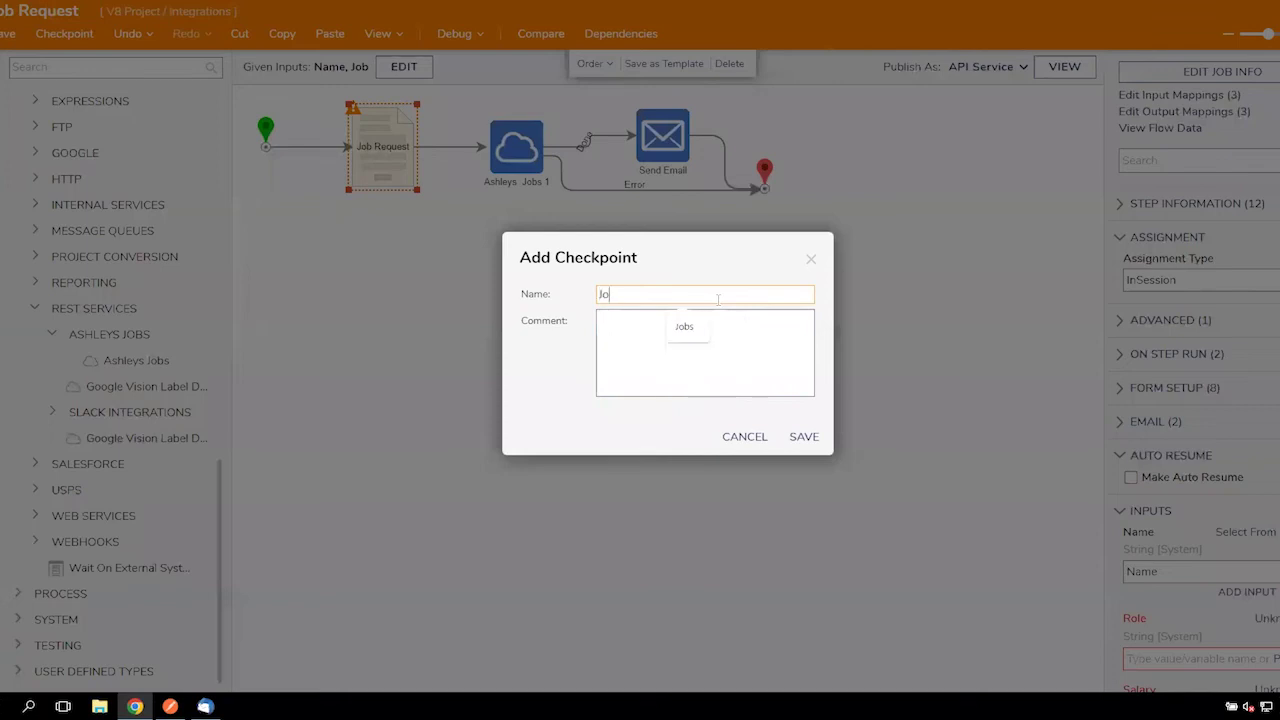
type("b Request with Form")
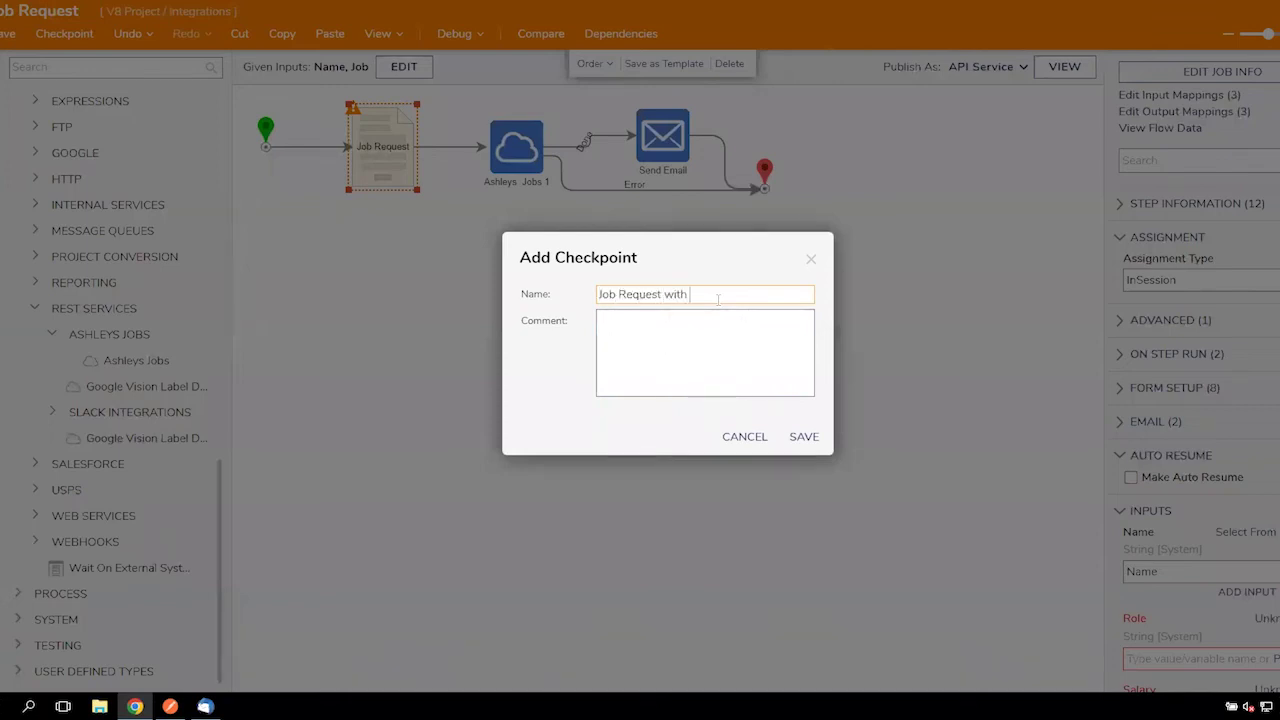
left_click(804, 437)
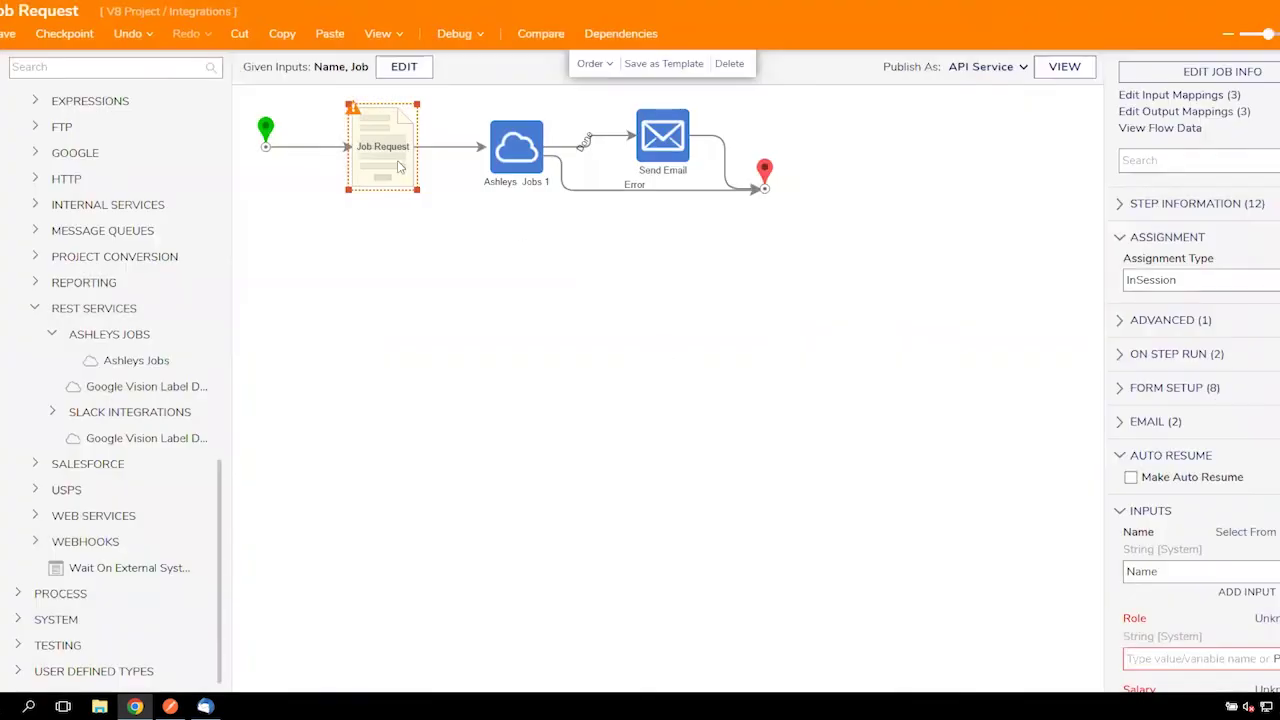
key("Delete")
Remap the Ashleys Jobs step's job input from the missing Role to the flow's Job
left_click(522, 166)
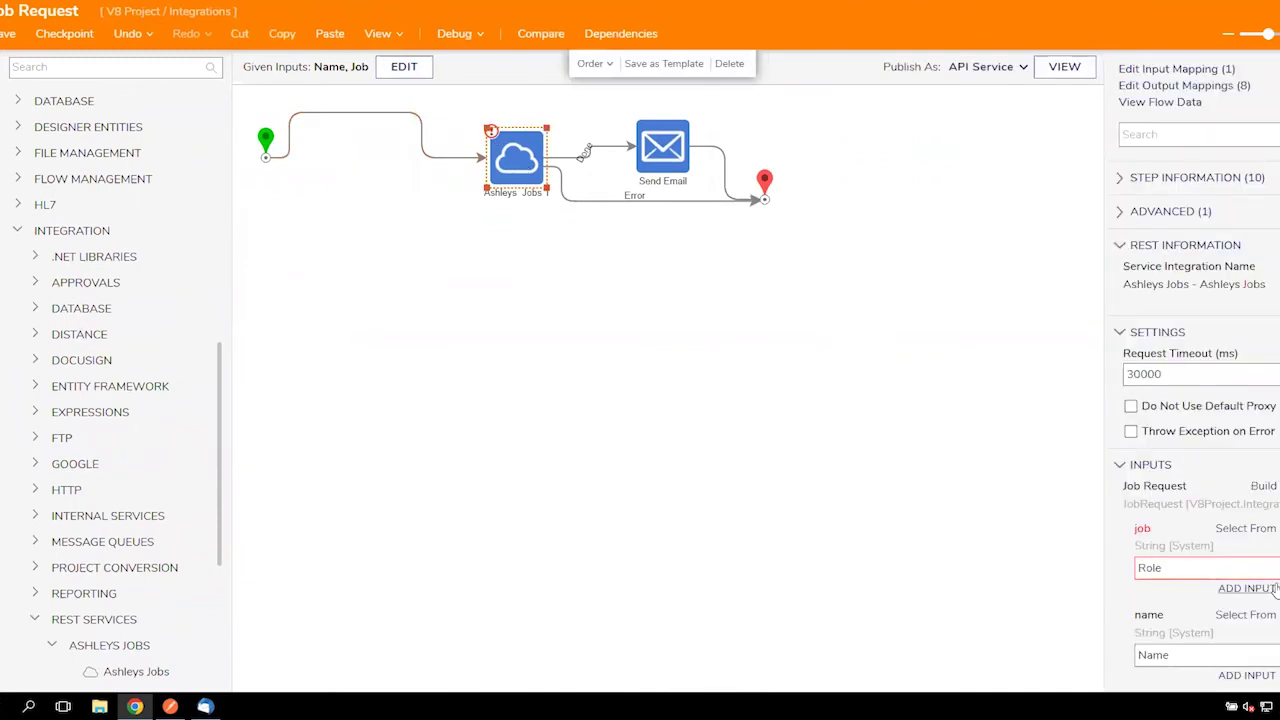
left_click(1262, 590)
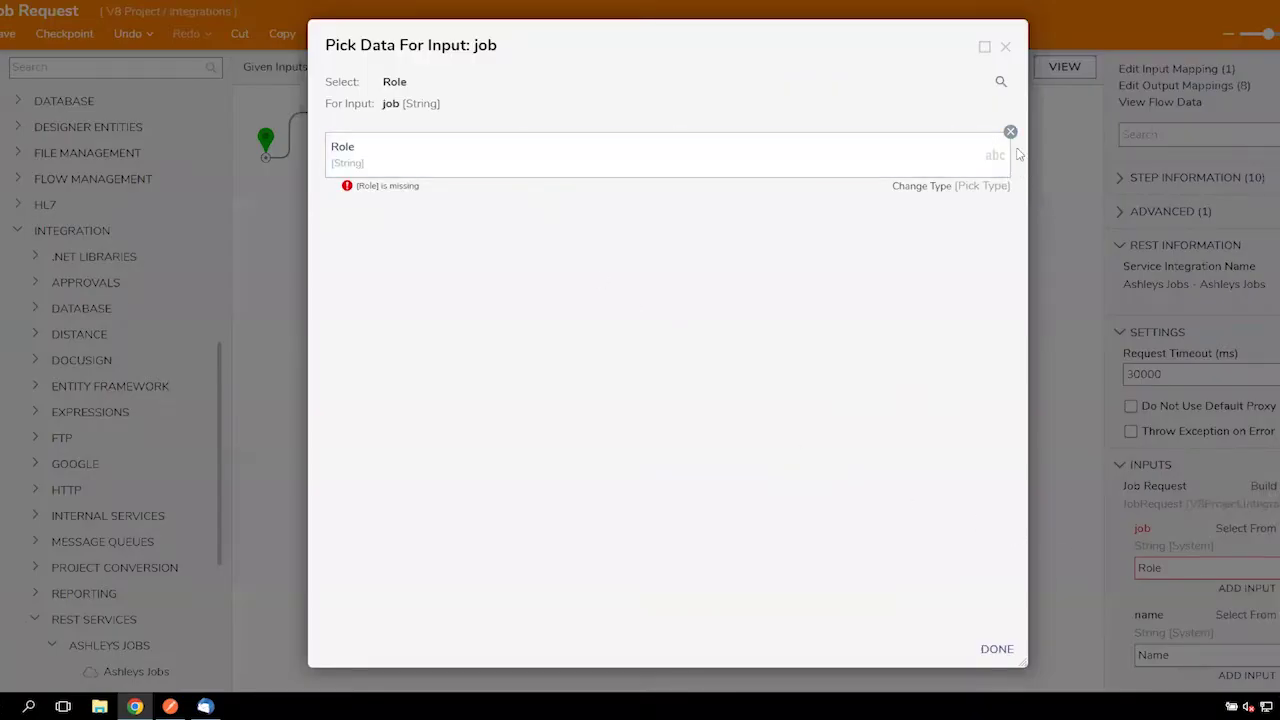
left_click(1010, 133)
left_click(600, 250)
left_click(998, 655)
left_click_drag(268, 144, 356, 150)
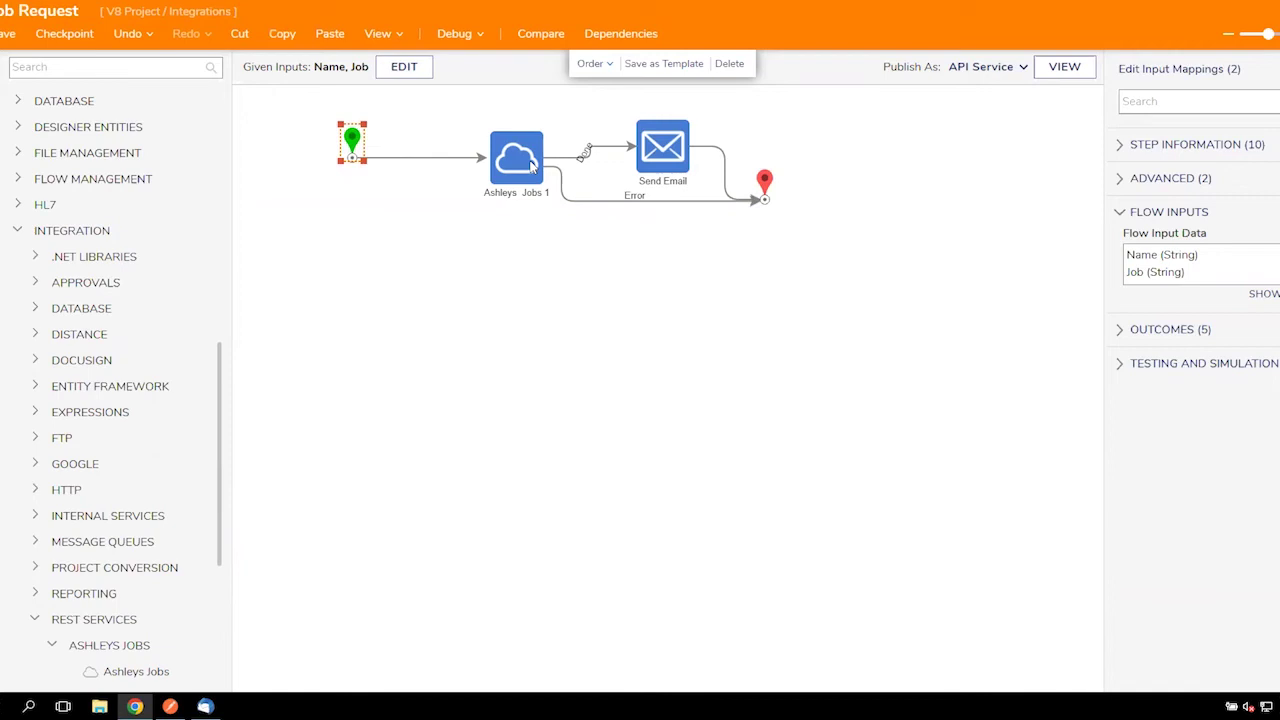
Make the End step output Job, Name and Result
left_click(765, 185)
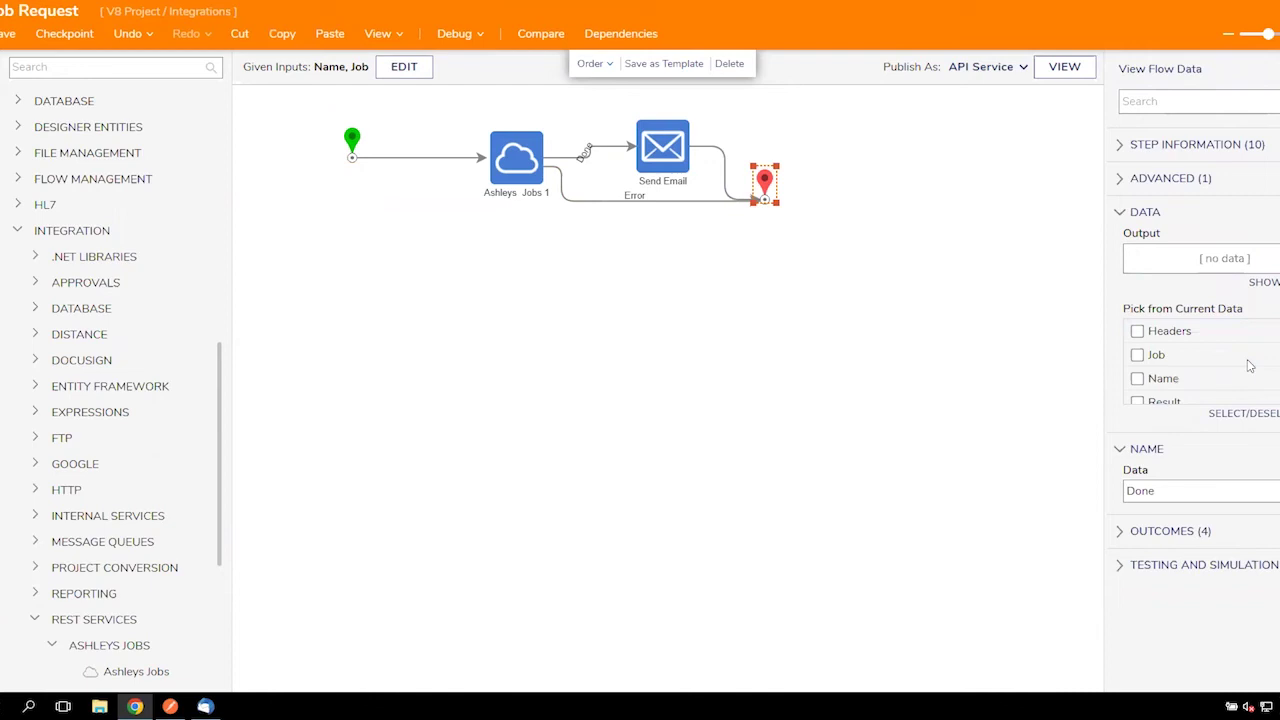
left_click(1138, 356)
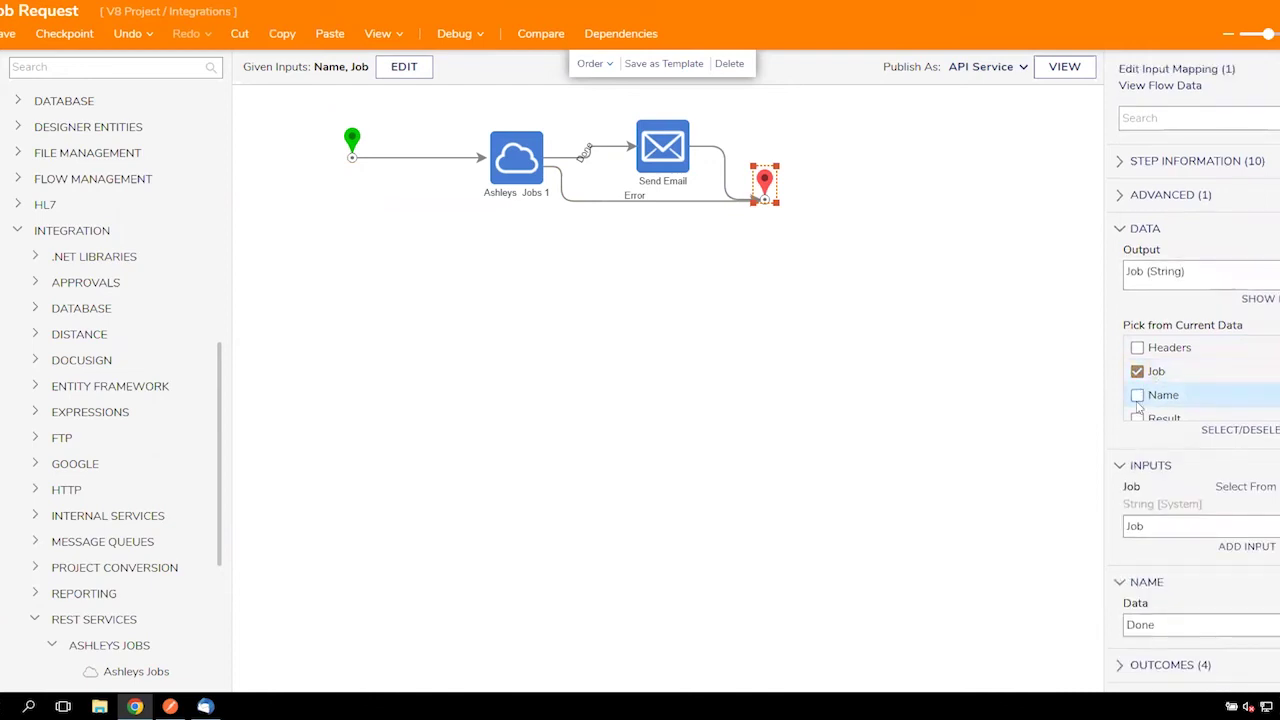
left_click(1138, 396)
scroll(1160, 395, "down", 1)
left_click(1137, 369)
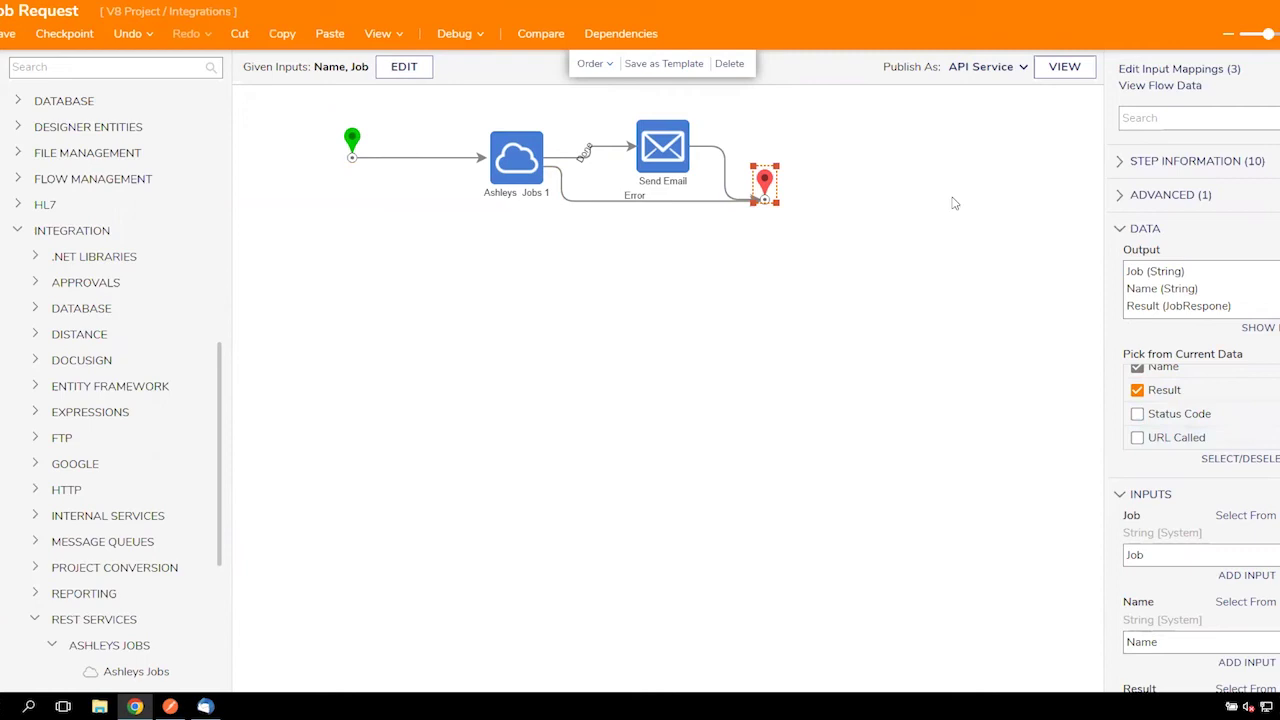
left_click(1062, 68)
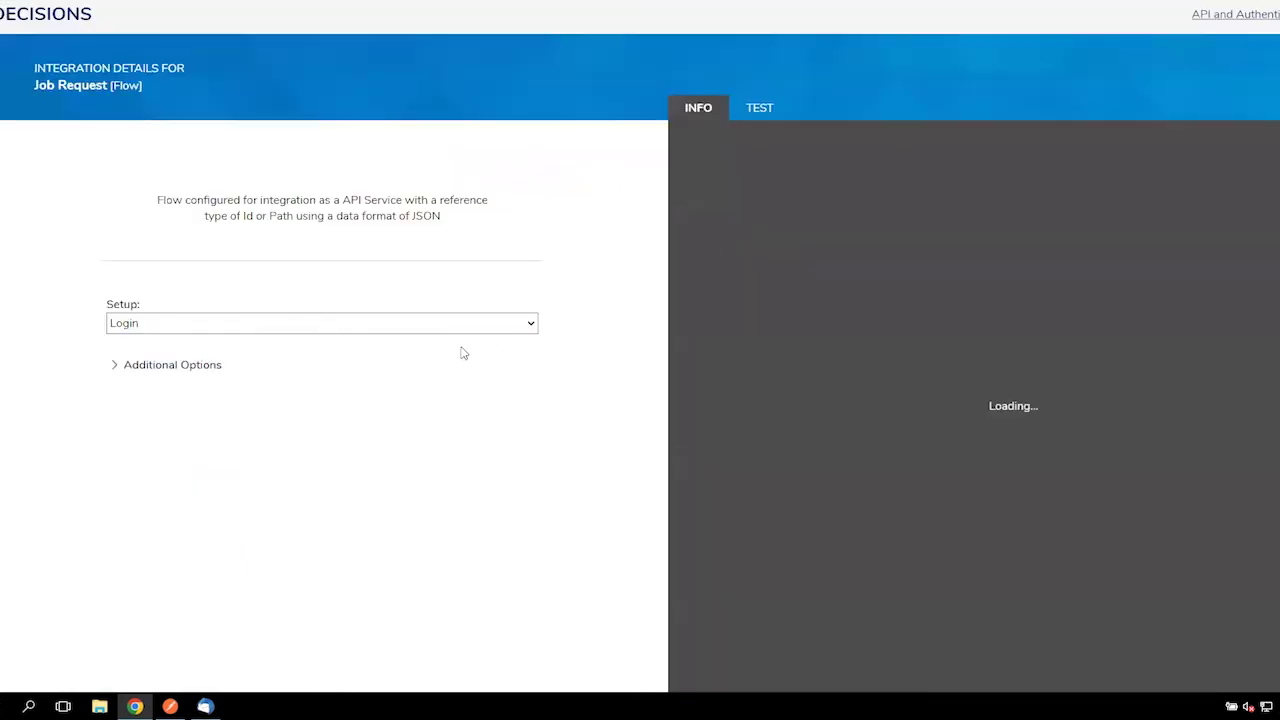
Set session setup to Use Current Session ID and select the Call via POST URL
left_click(532, 326)
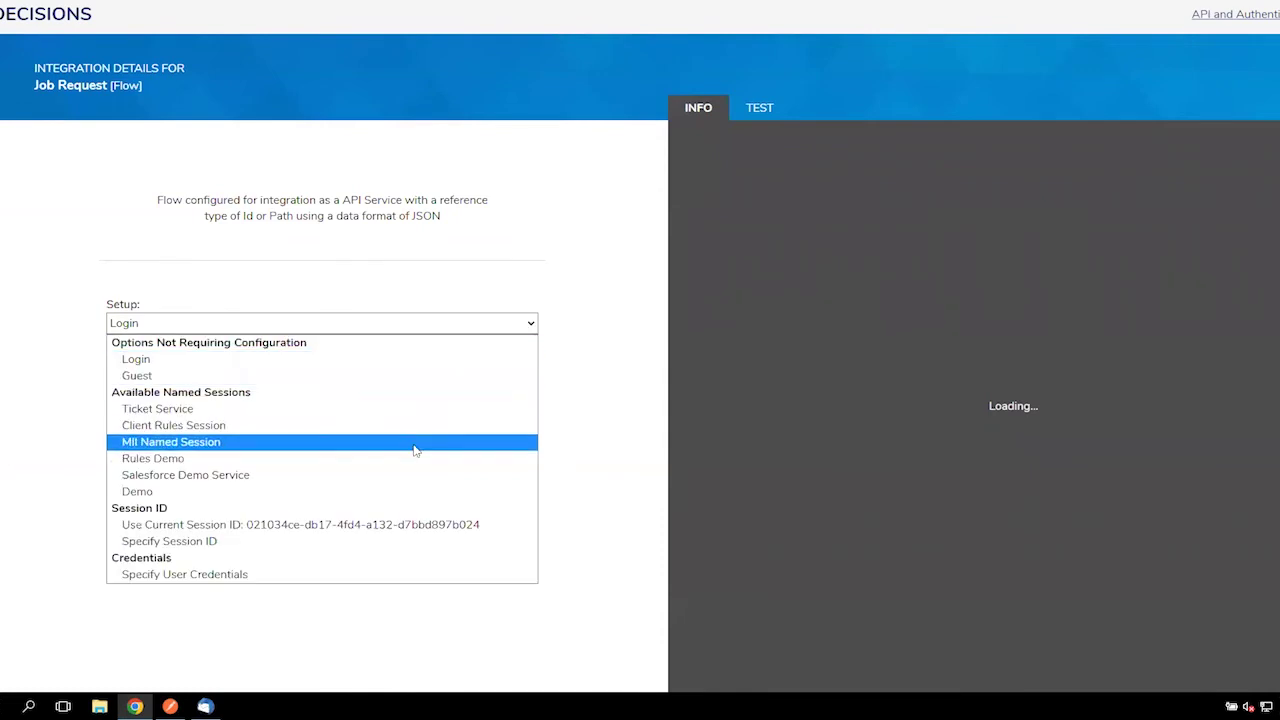
left_click(405, 526)
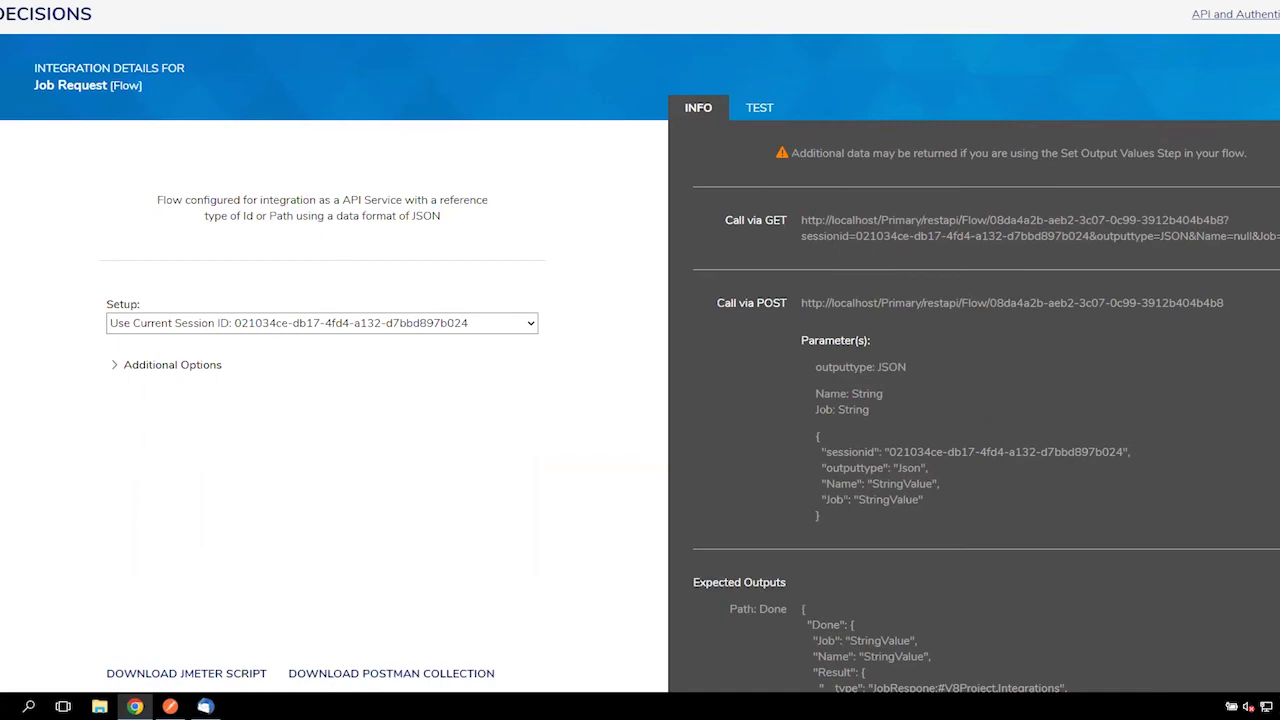
scroll(974, 406, "down", 2)
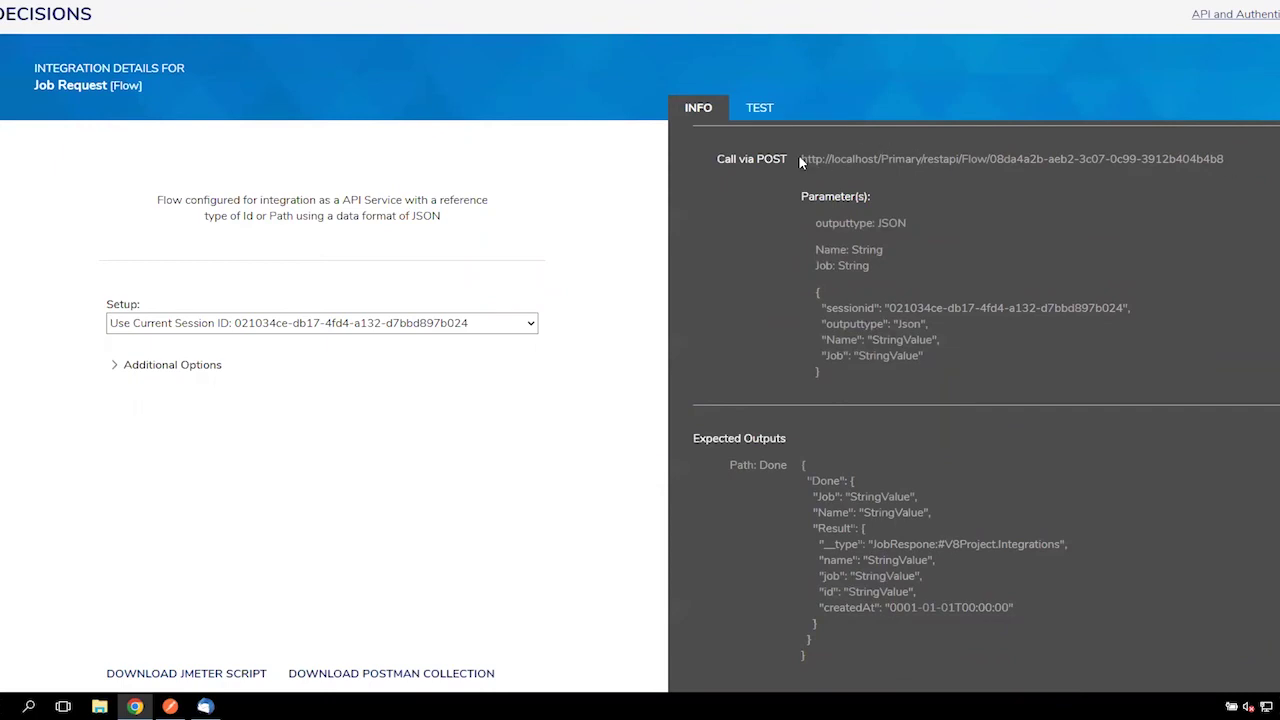
triple_click(1192, 157)
key("ctrl+c")
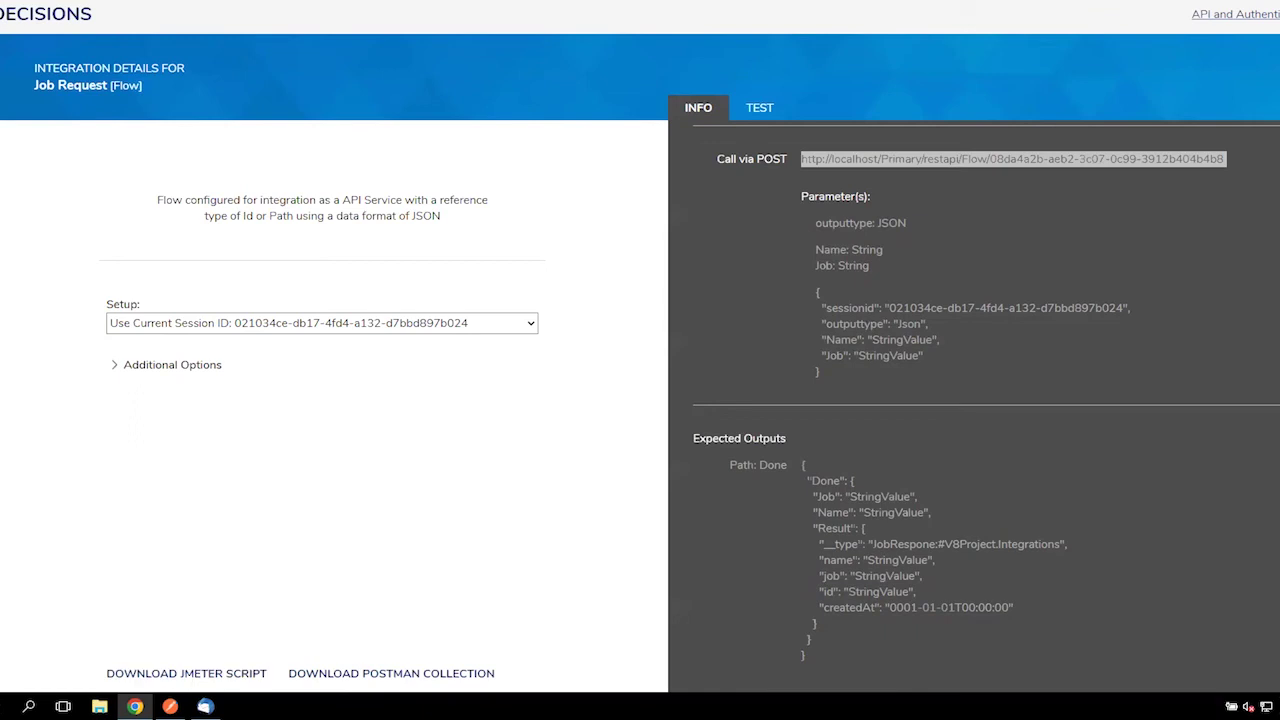
Create a Postman POST request addressed to the copied Job Request flow URL
left_click(170, 706)
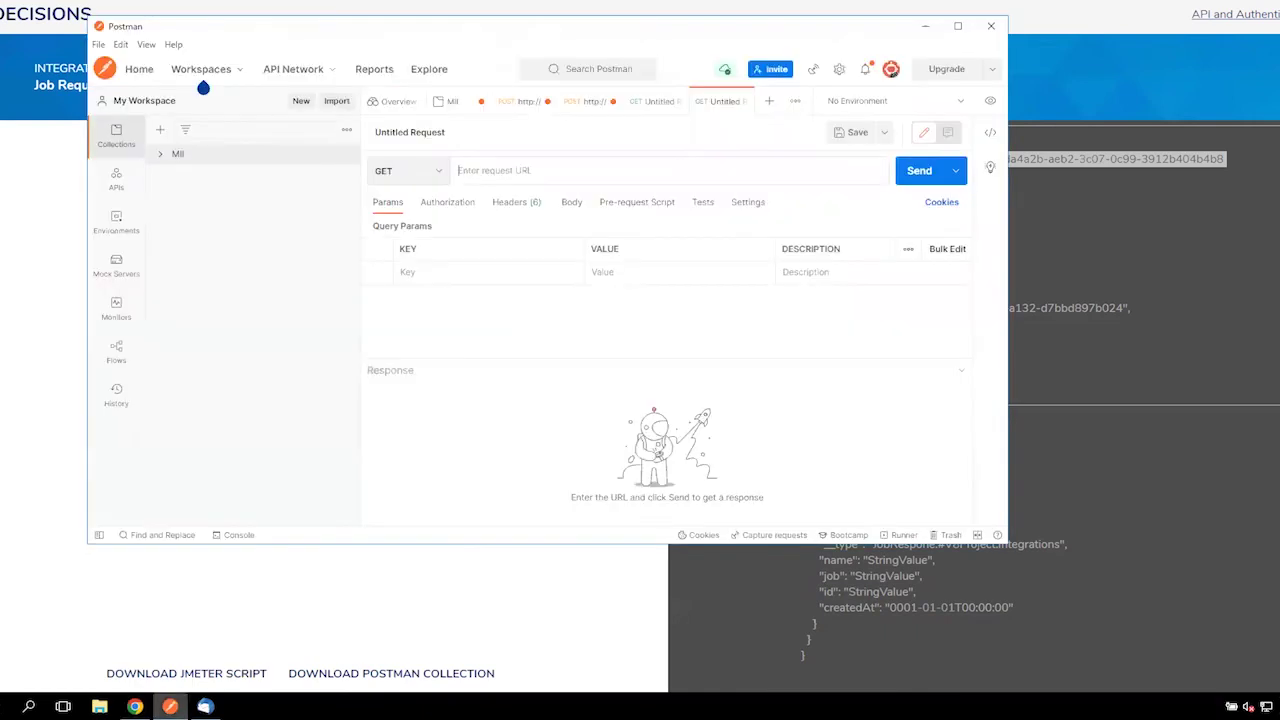
left_click(435, 172)
left_click(430, 226)
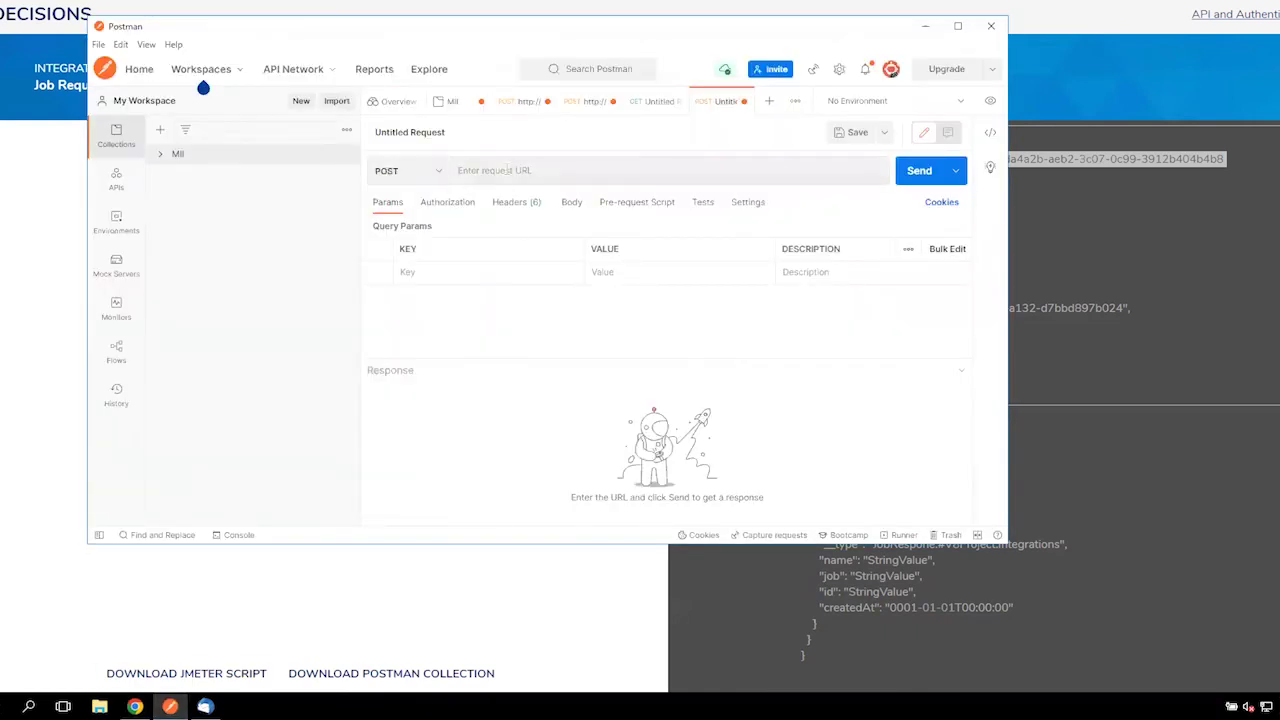
left_click(510, 170)
key("ctrl+v")
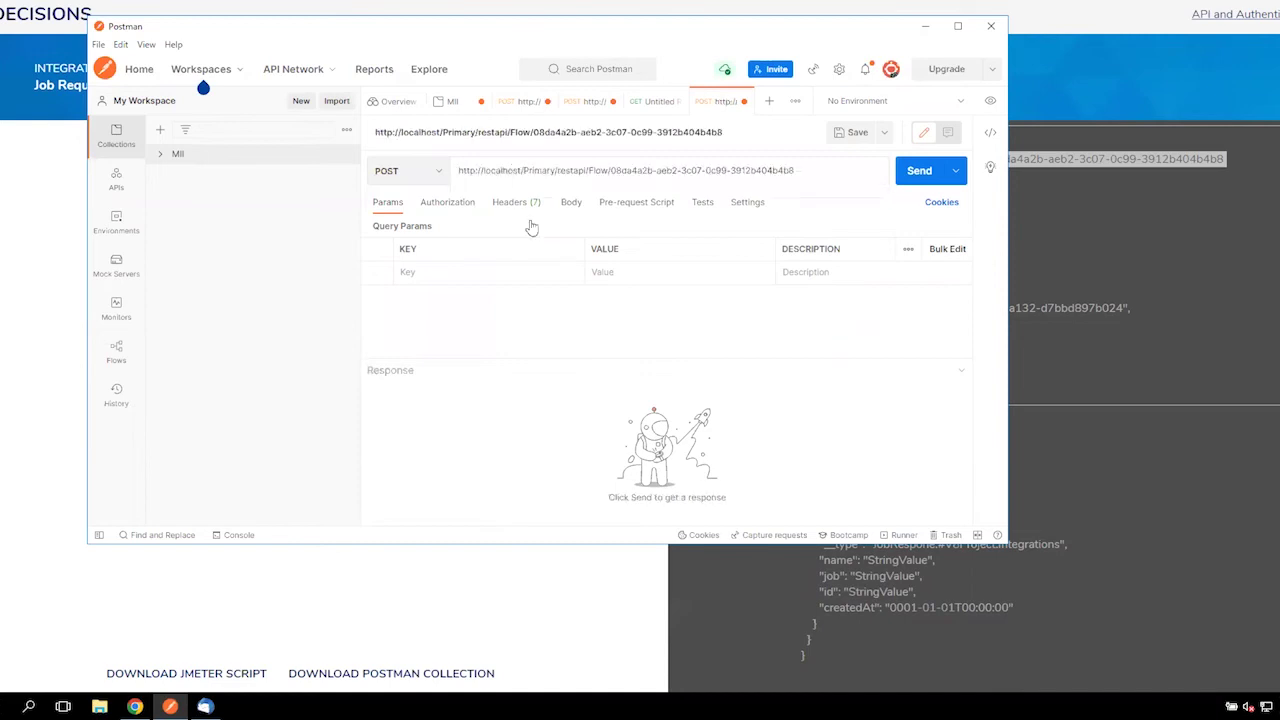
left_click(520, 304)
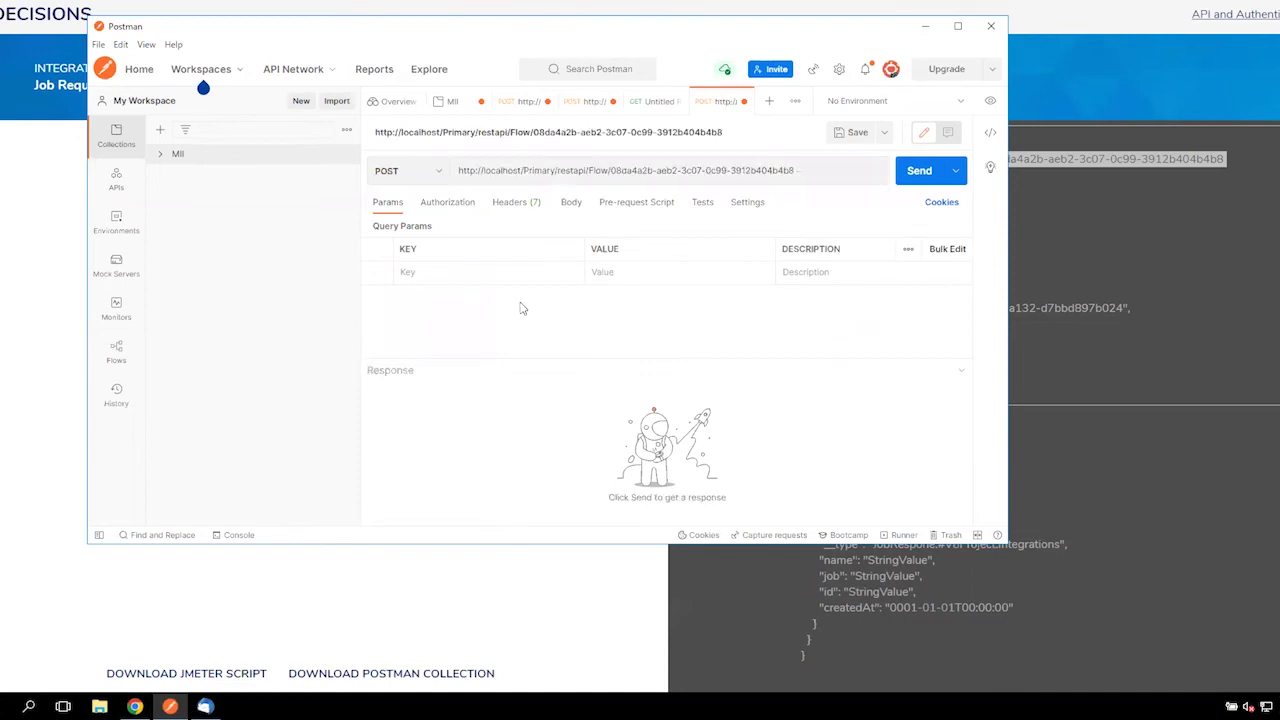
Set the request's authorization to API Key with the key SessionID
left_click(430, 204)
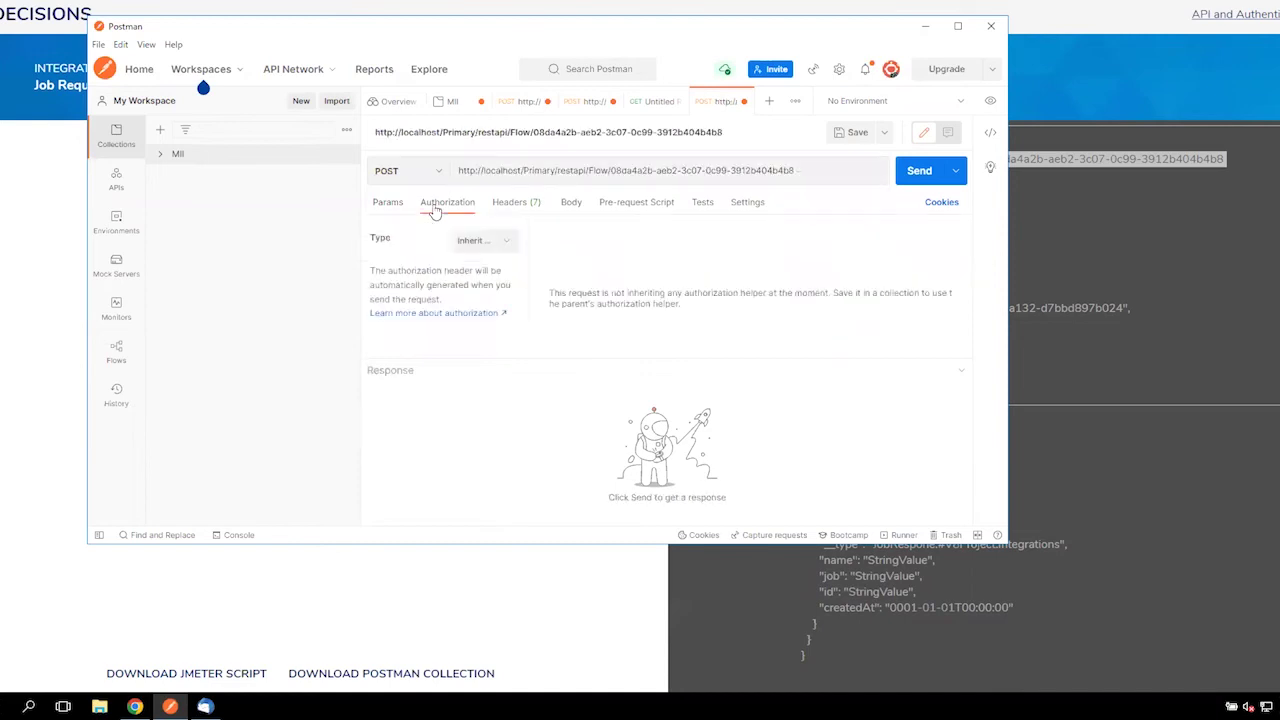
left_click(505, 245)
left_click(500, 318)
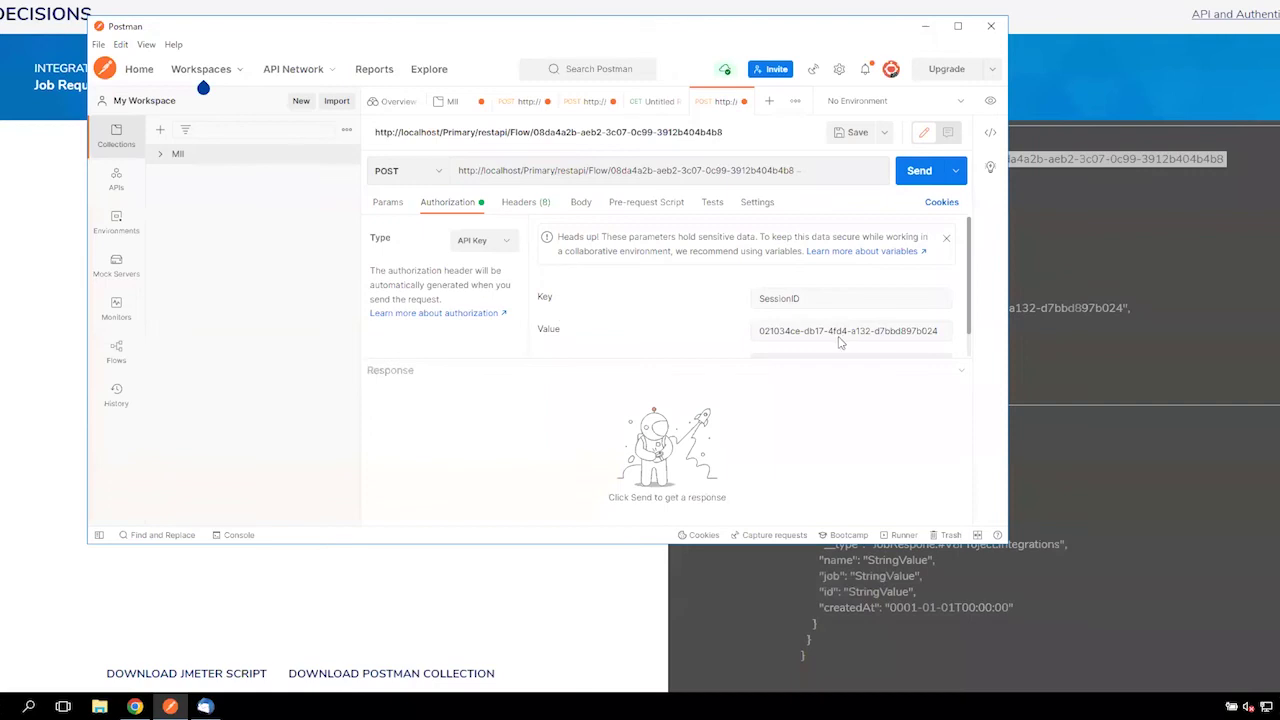
double_click(791, 330)
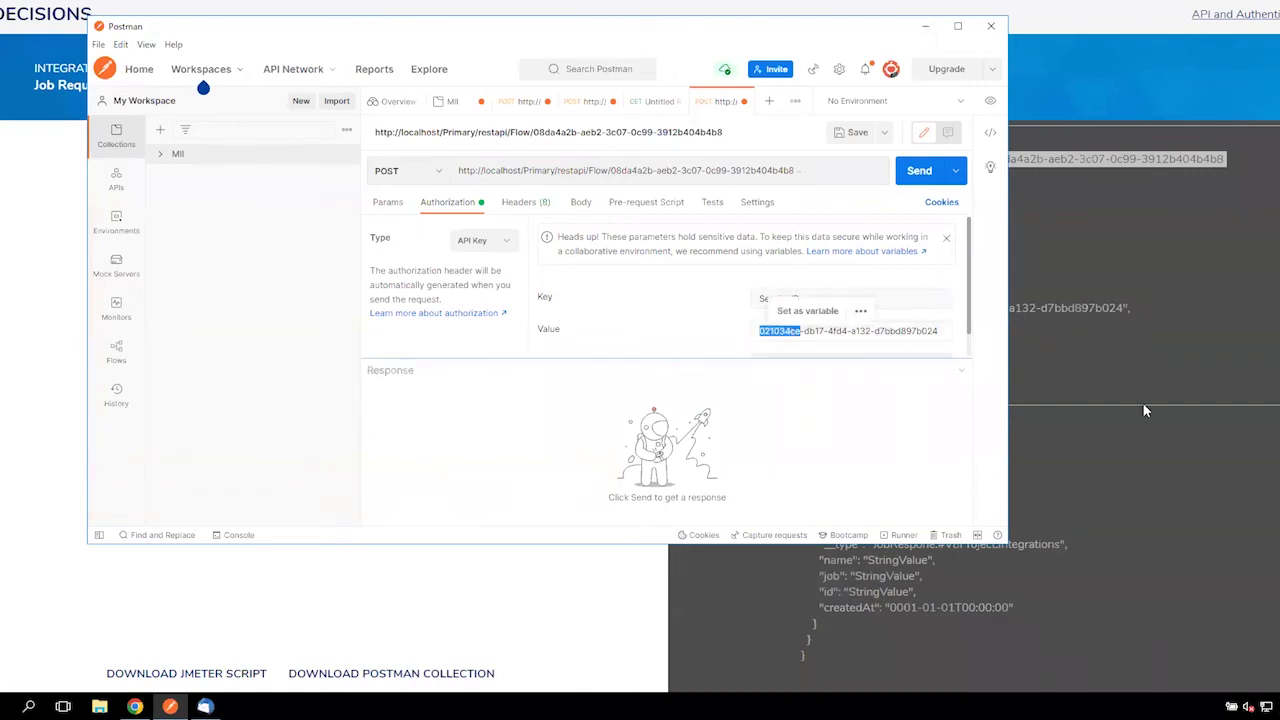
Paste the session ID from the integration details page as the API key value
left_click(1165, 415)
left_click_drag(1124, 308, 889, 308)
key("ctrl+c")
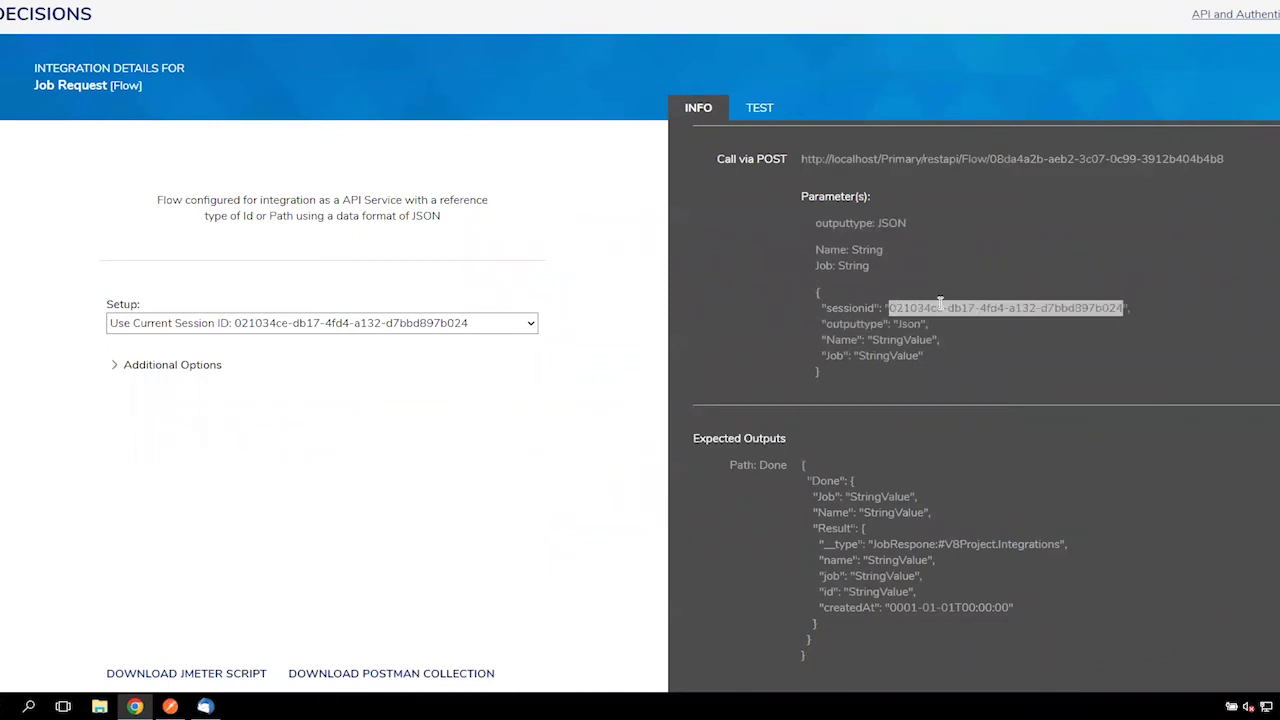
left_click(170, 706)
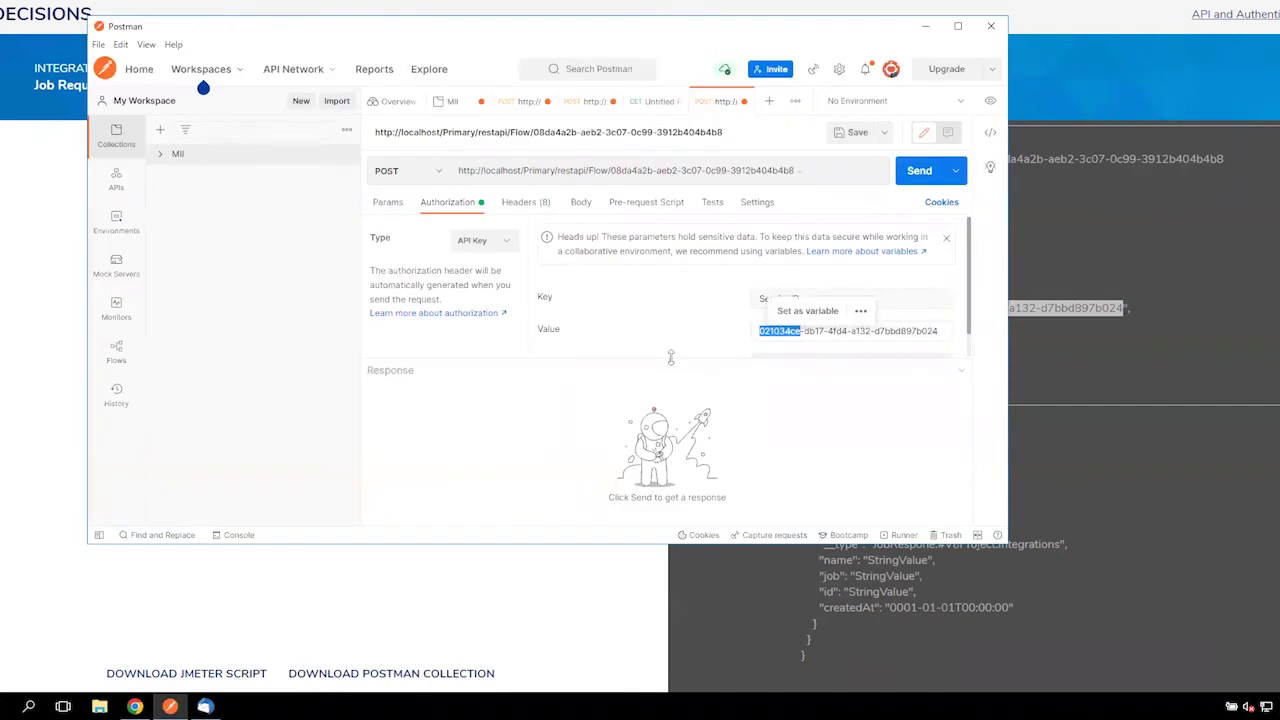
triple_click(807, 331)
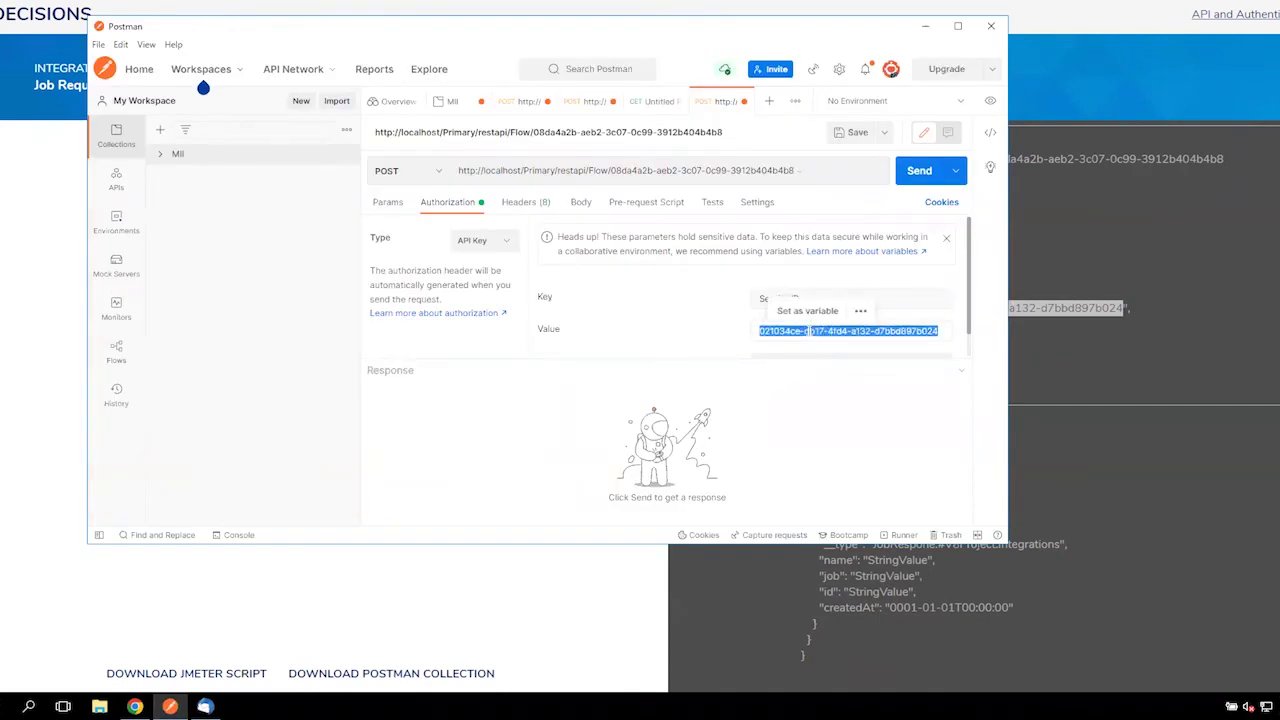
key("ctrl+v")
left_click(672, 333)
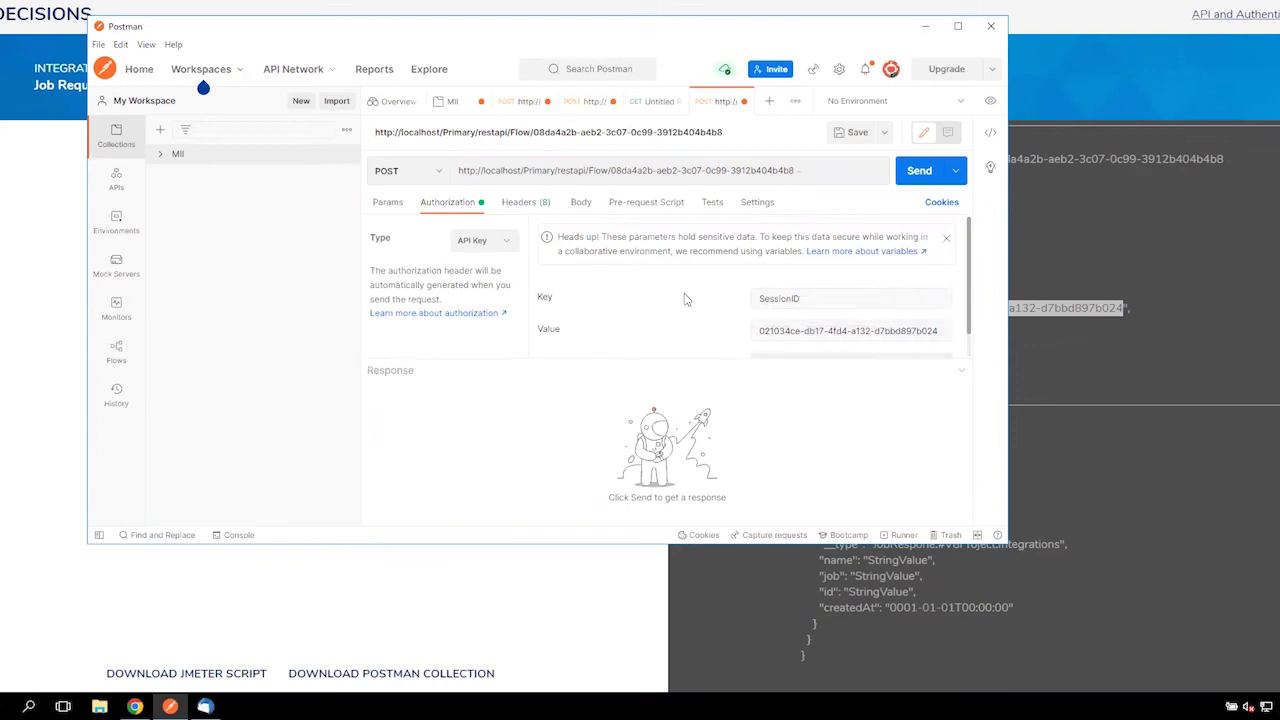
left_click(580, 205)
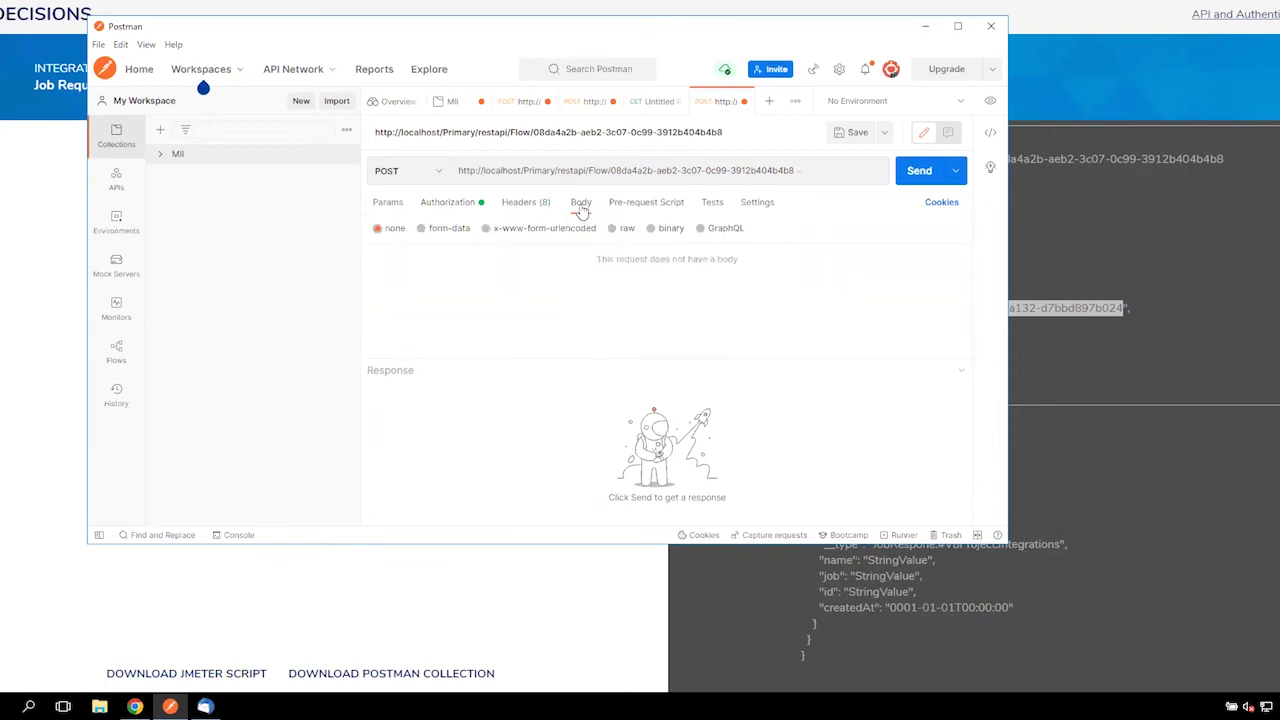
Paste the flow's sample JSON from the integration details page into a raw body
left_click(613, 229)
left_click(1075, 371)
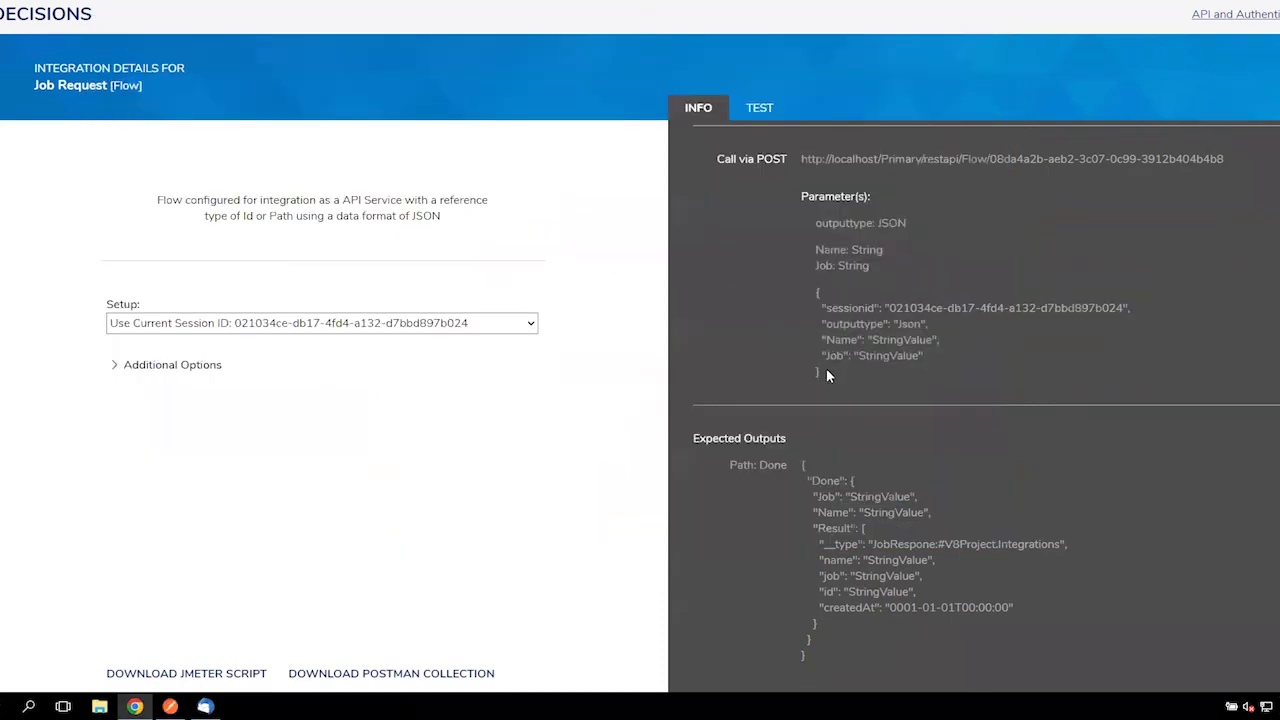
left_click_drag(826, 376, 812, 298)
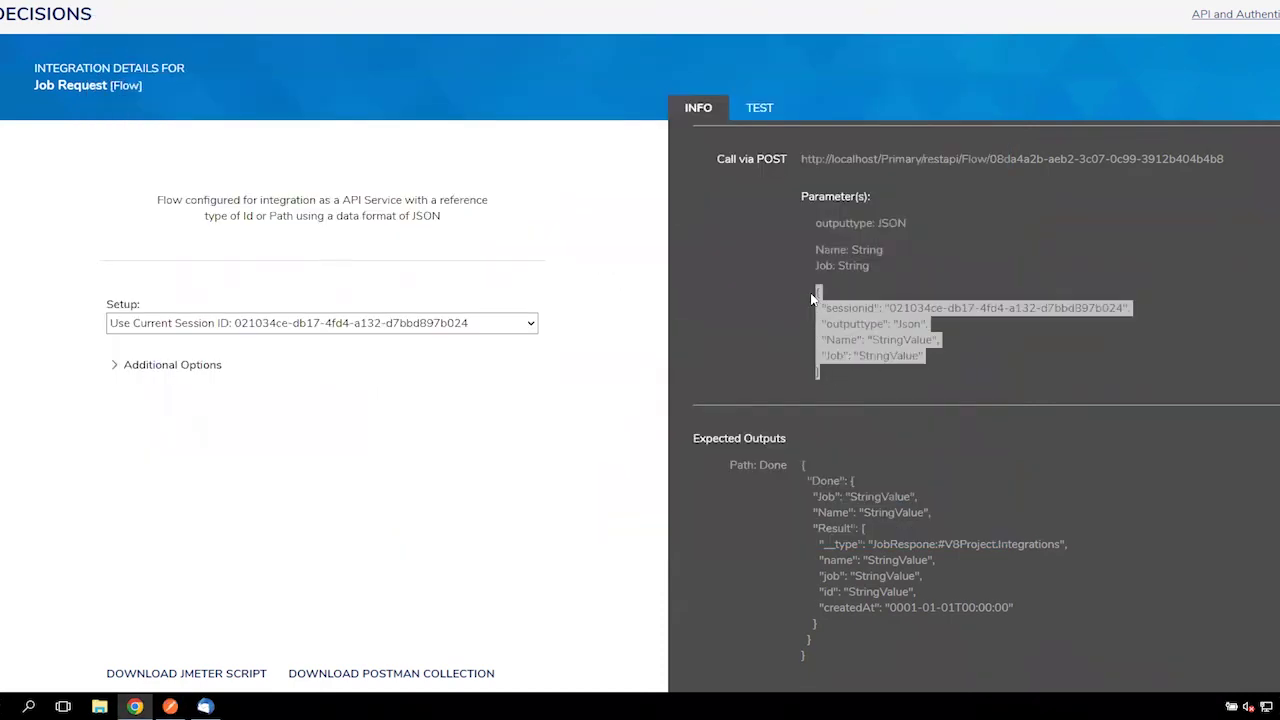
left_click(170, 706)
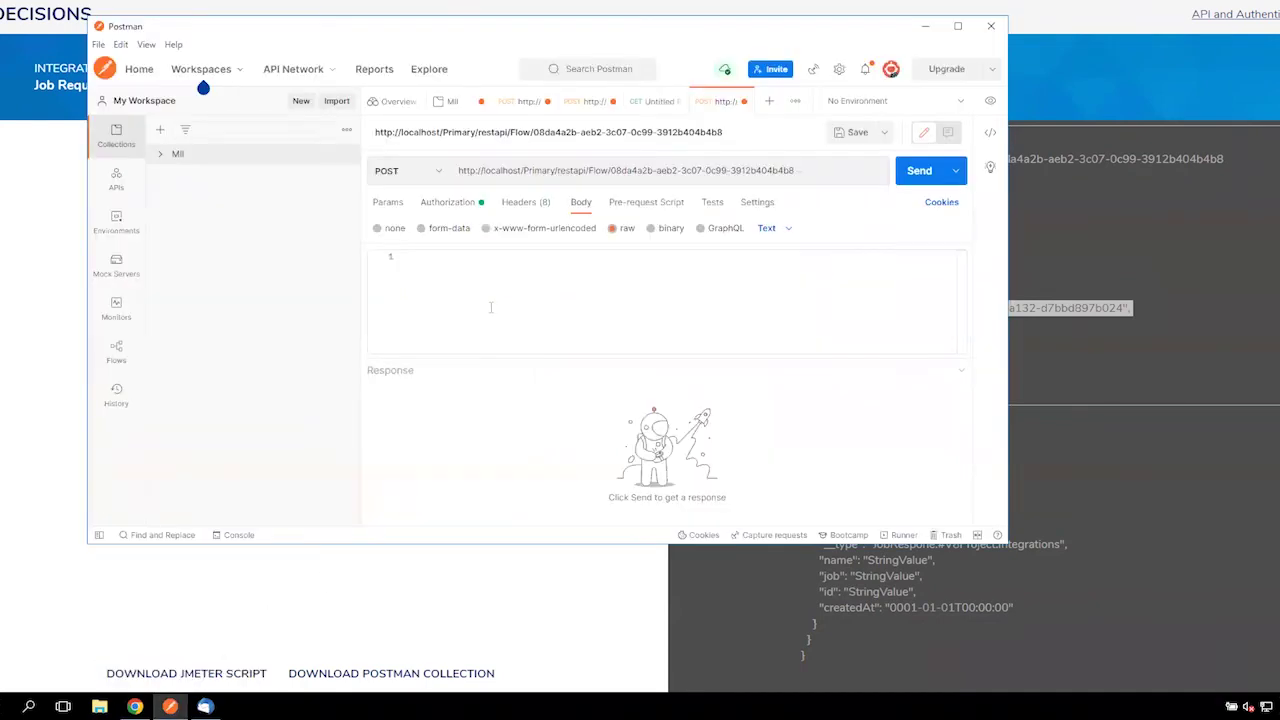
left_click(499, 277)
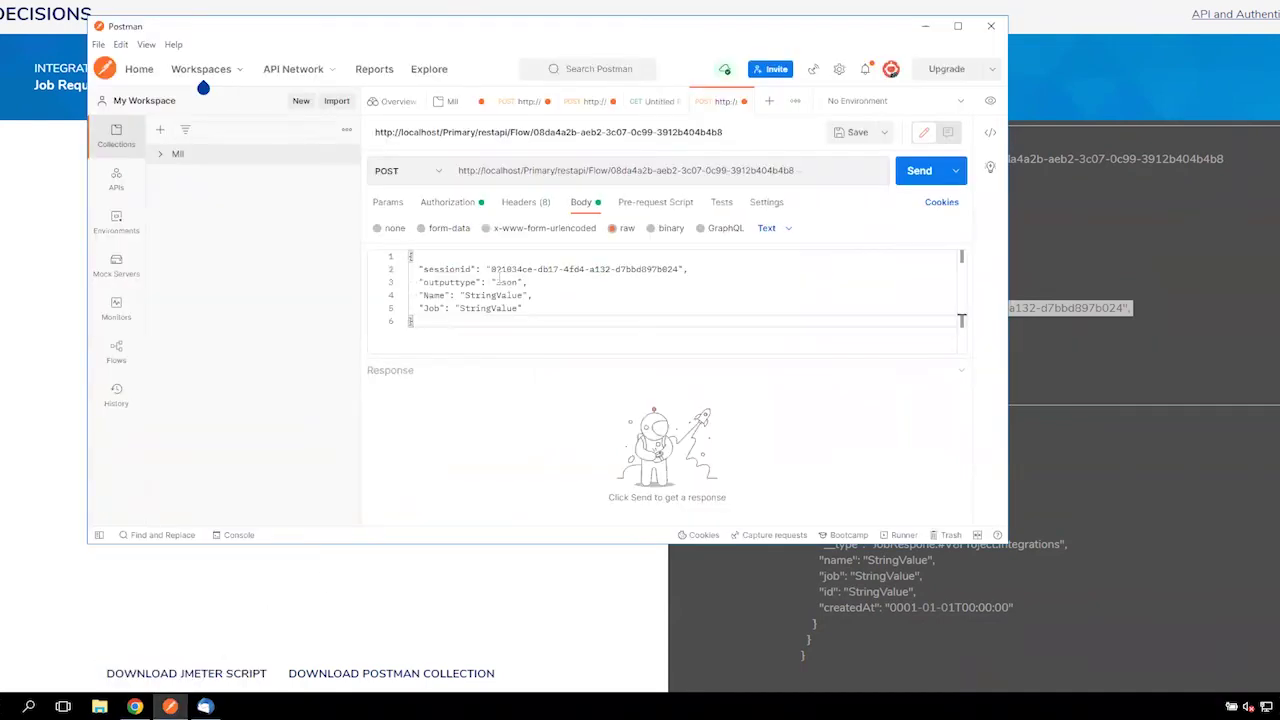
Replace the Name placeholder with a person's full name and the Job placeholder with Sales
left_click_drag(523, 295, 464, 296)
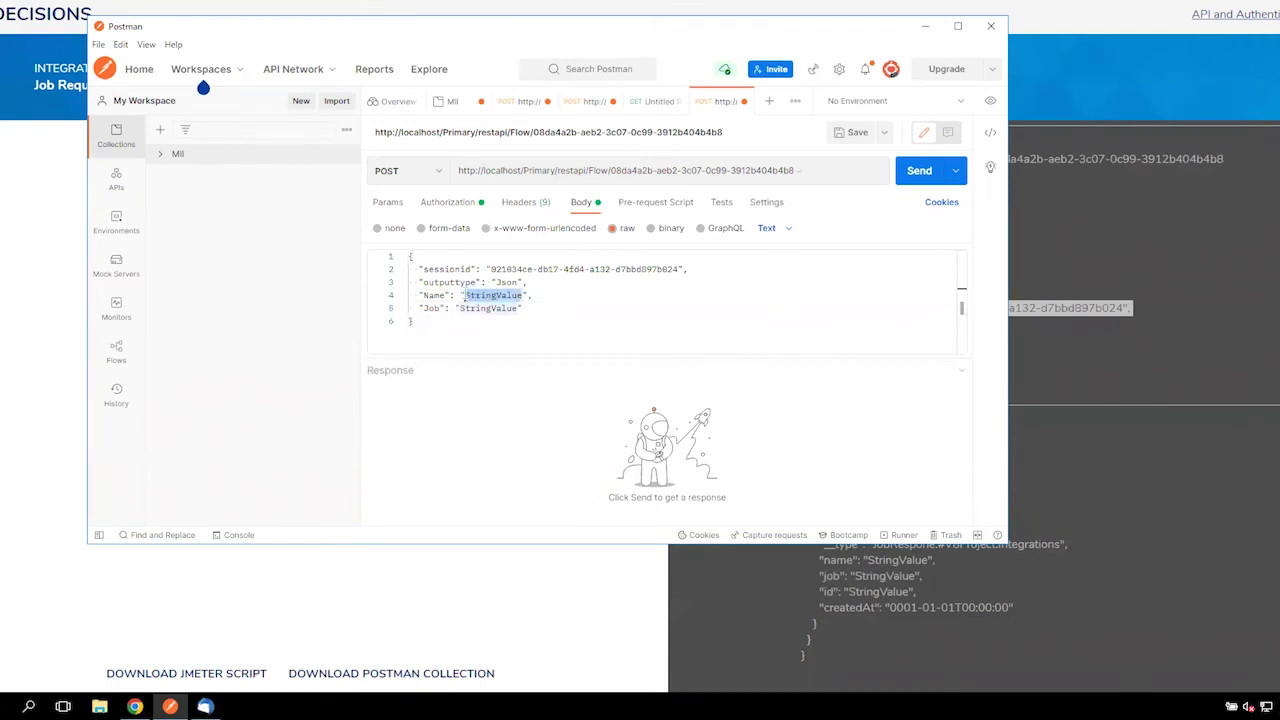
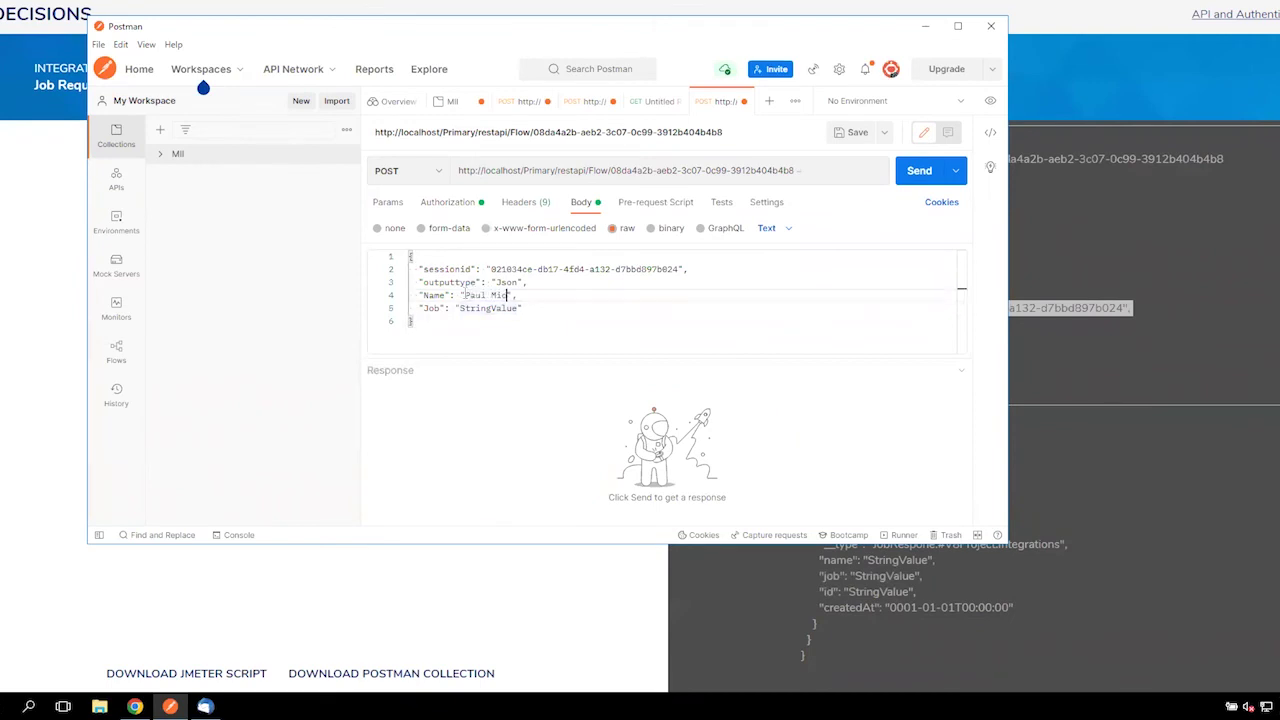
left_click_drag(519, 308, 444, 308)
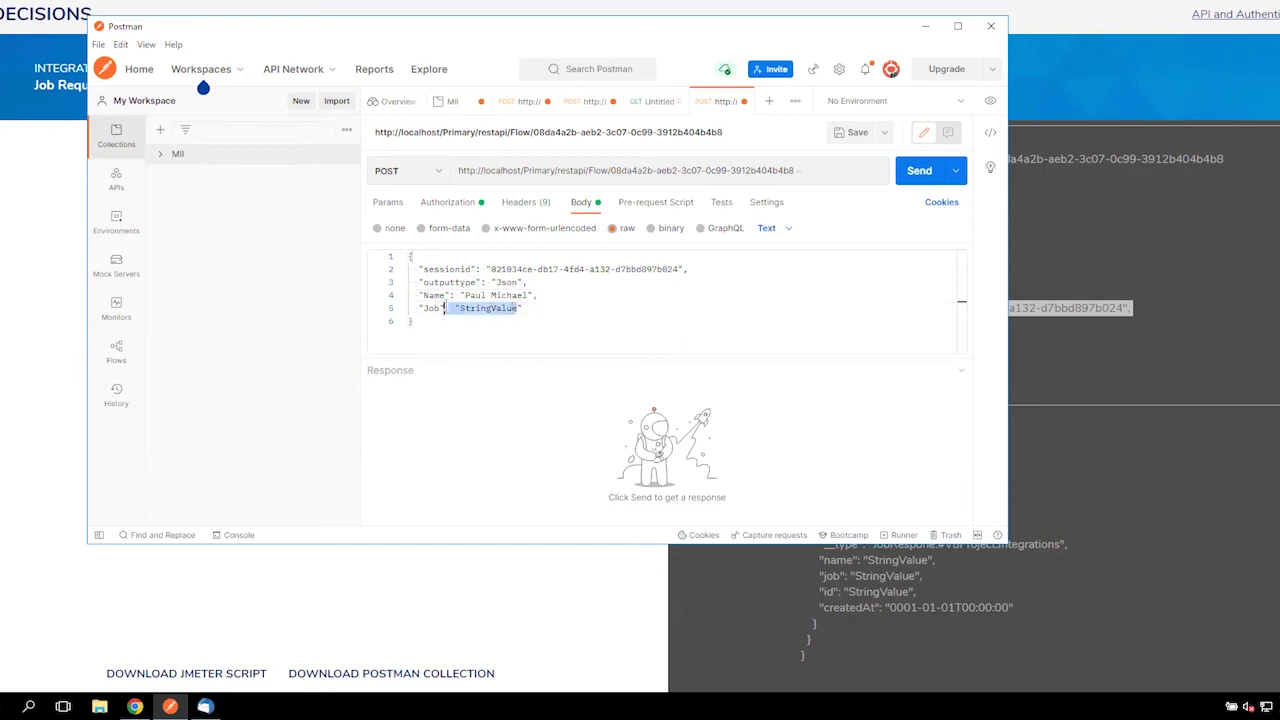
type("\"Sales")
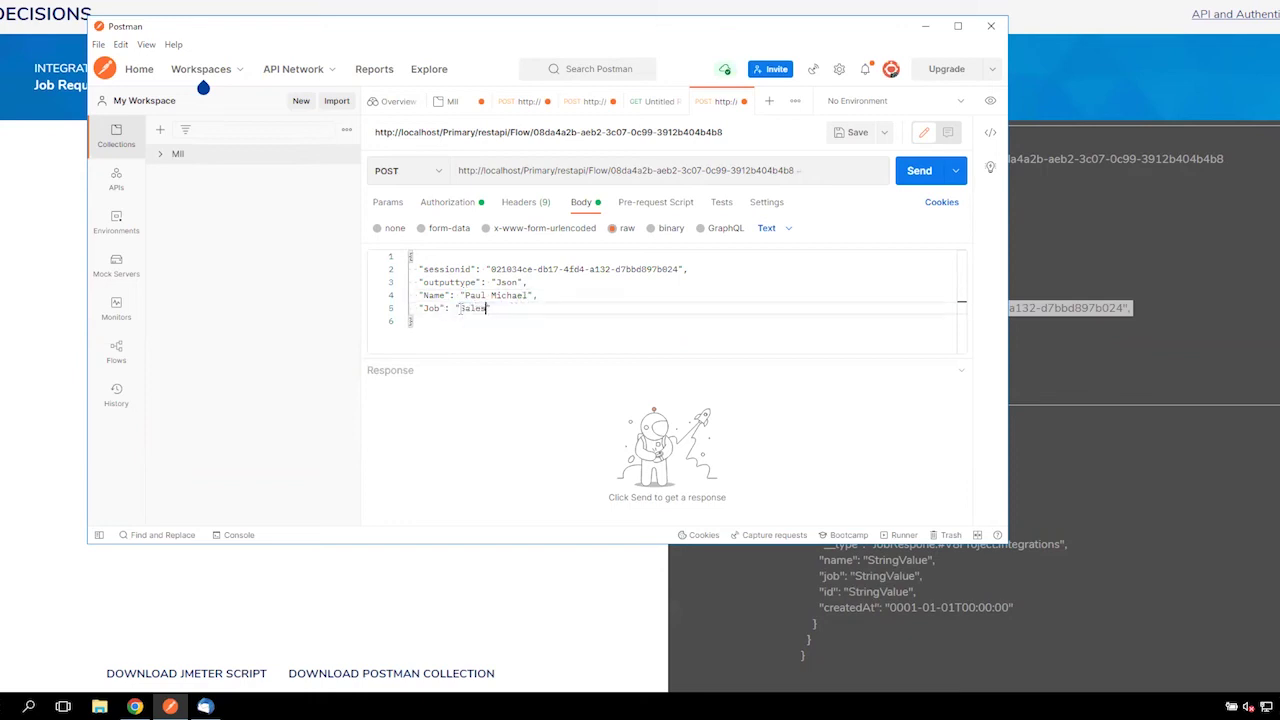
Send the POST request and review the wrapped 200 OK response with Sales and id 647
left_click(905, 176)
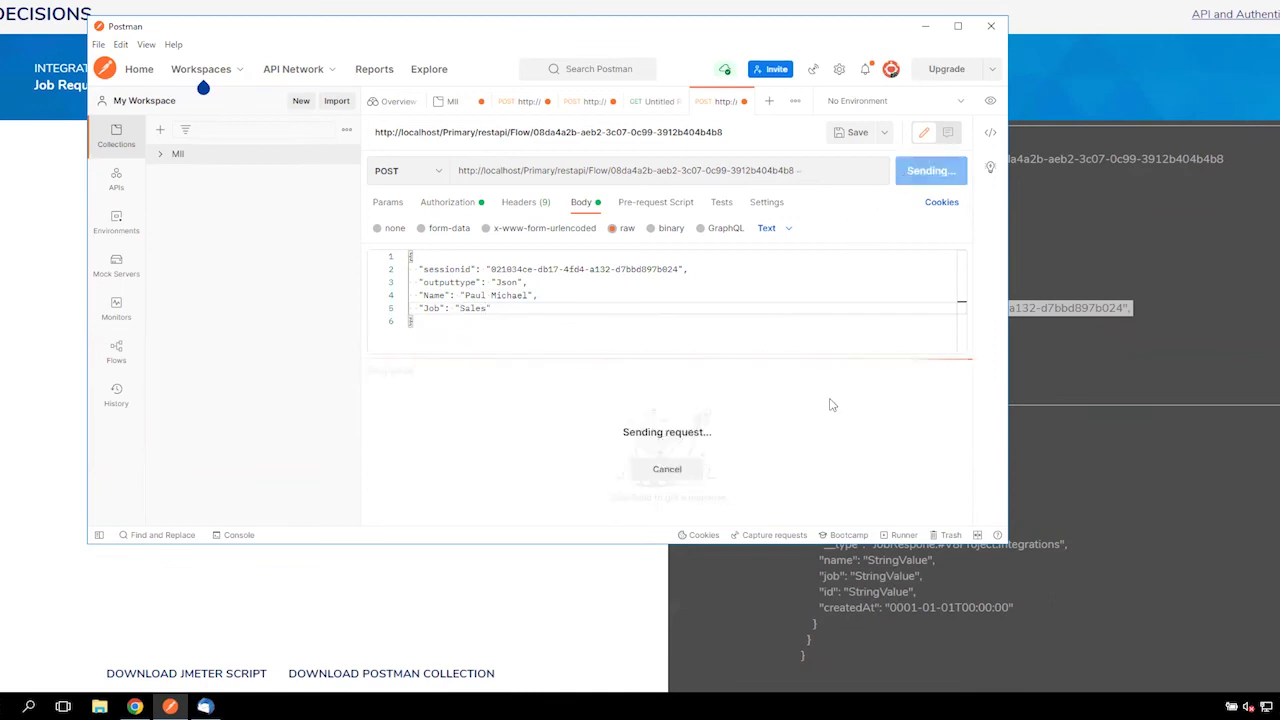
left_click(646, 398)
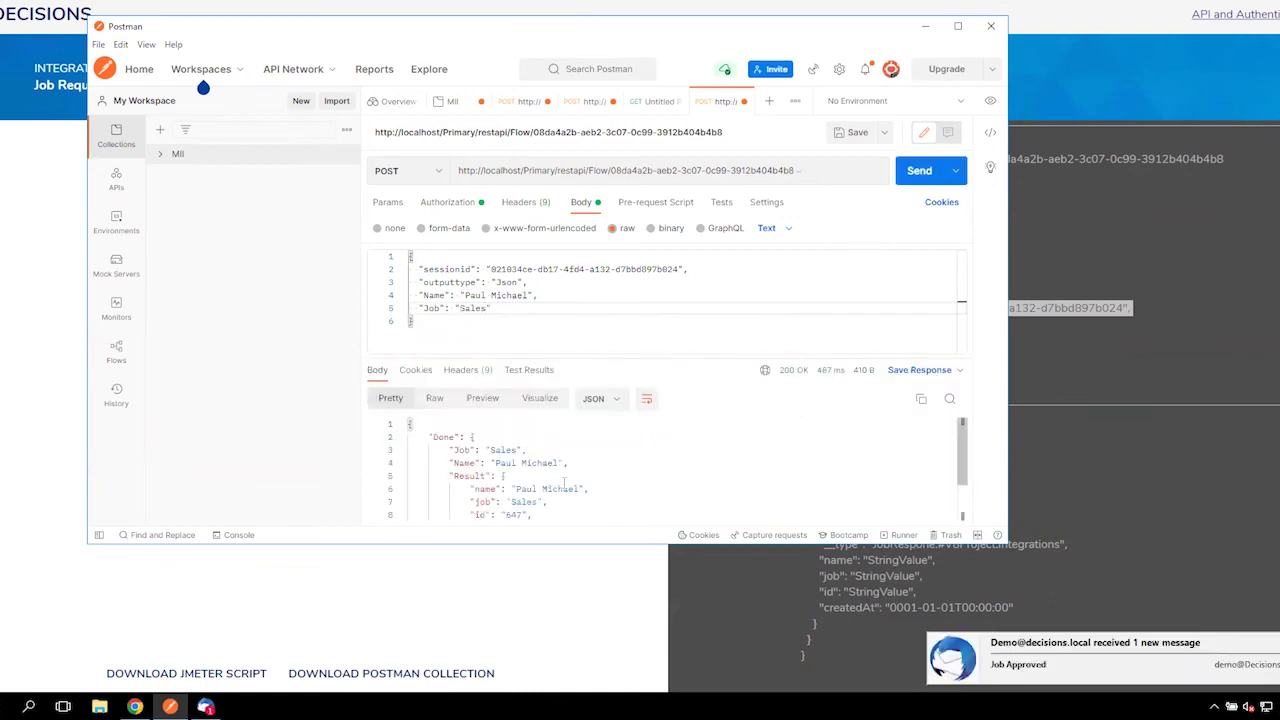
scroll(563, 483, "down", 2)
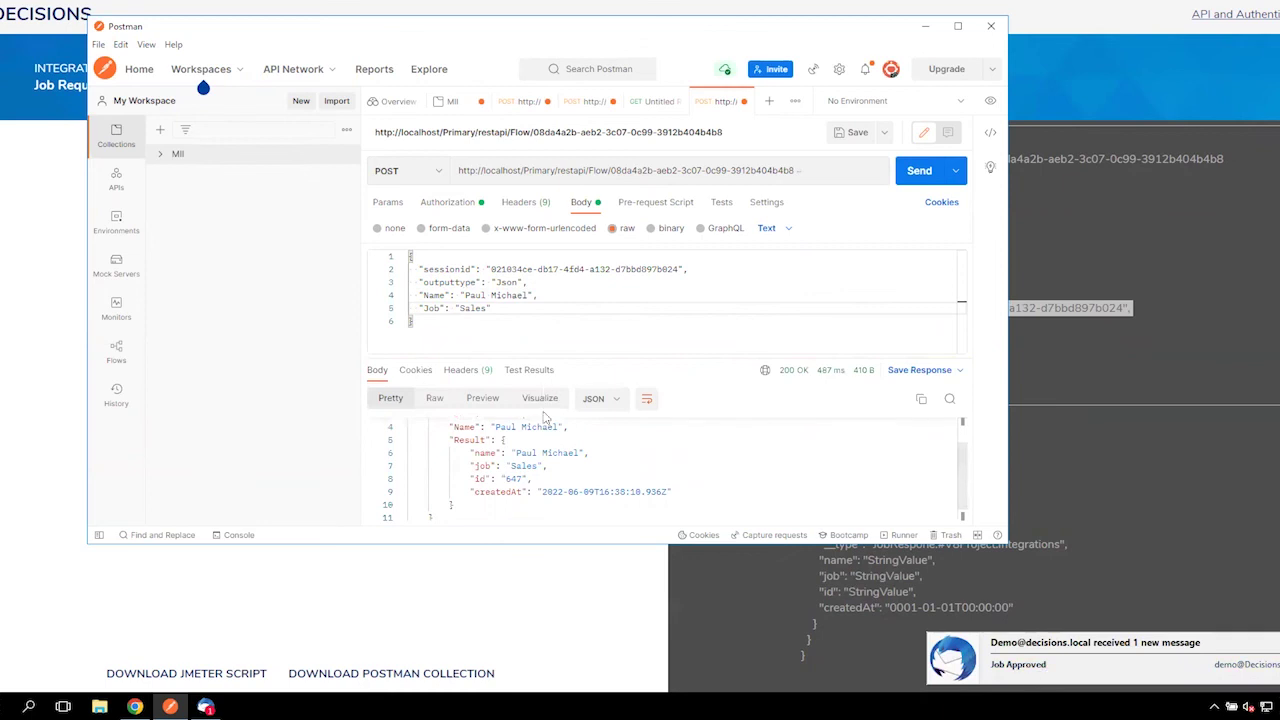
scroll(550, 478, "up", 2)
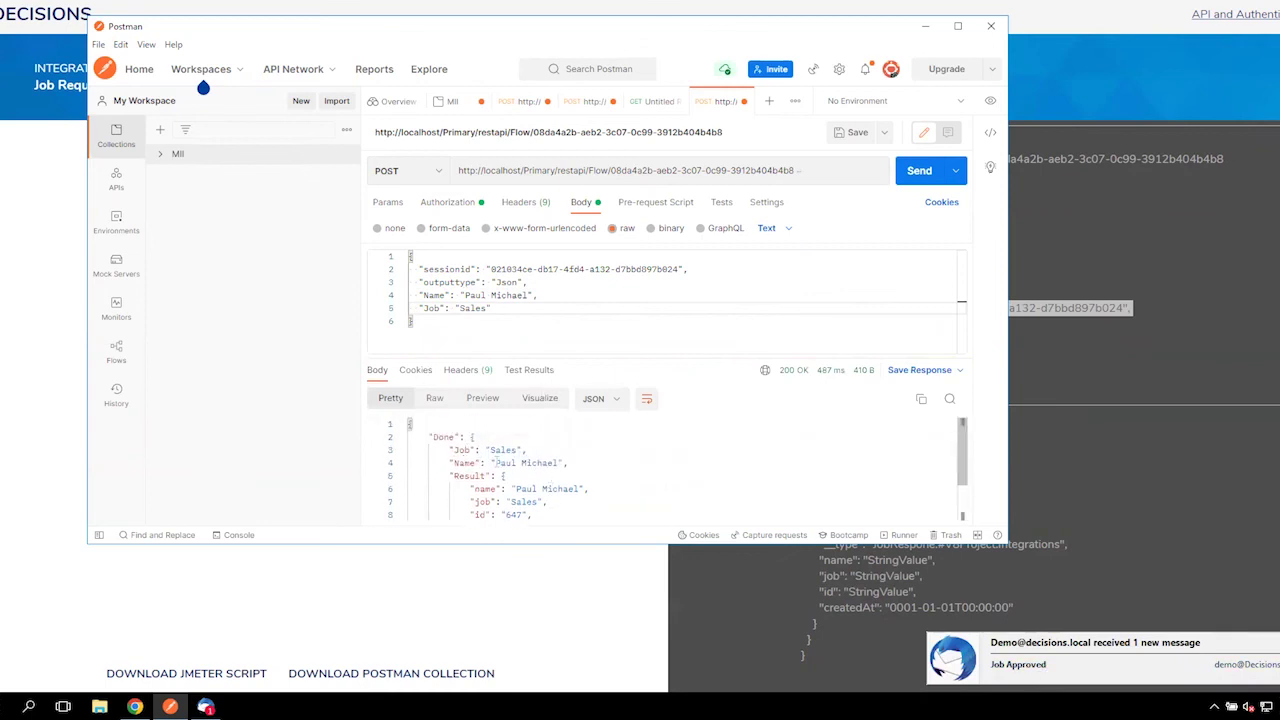
scroll(490, 460, "down", 2)
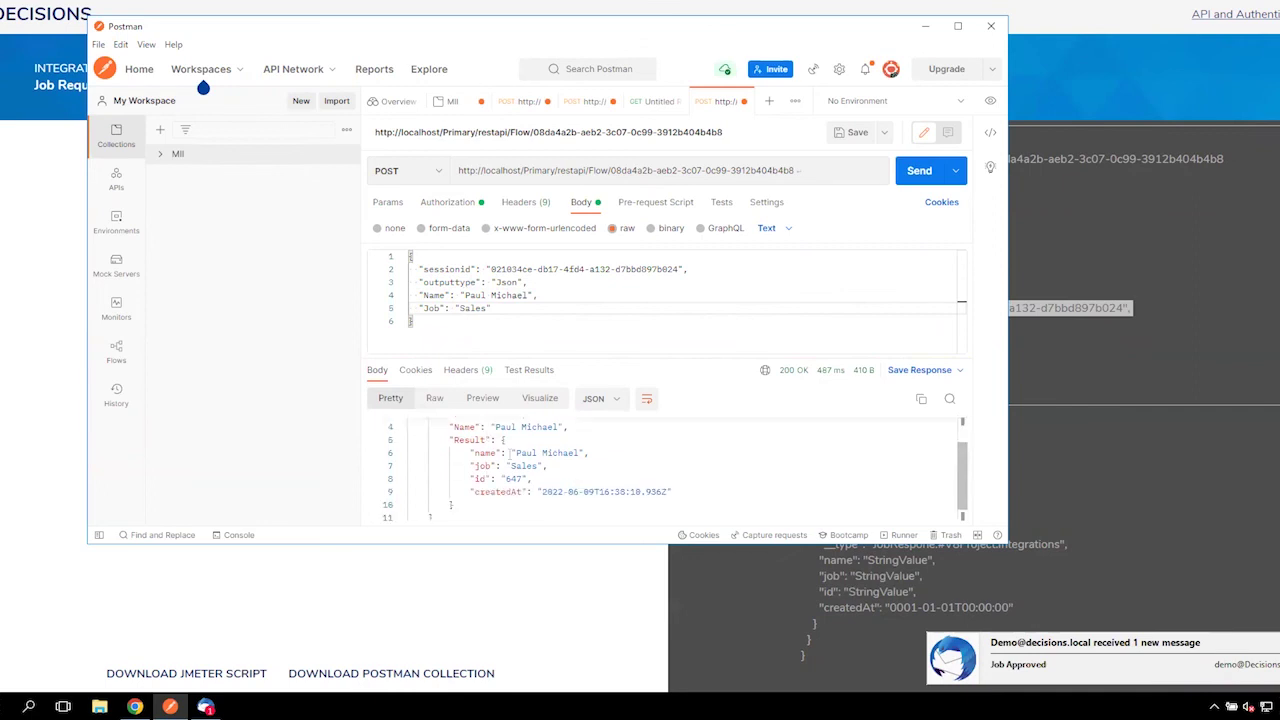
left_click_drag(494, 479, 532, 479)
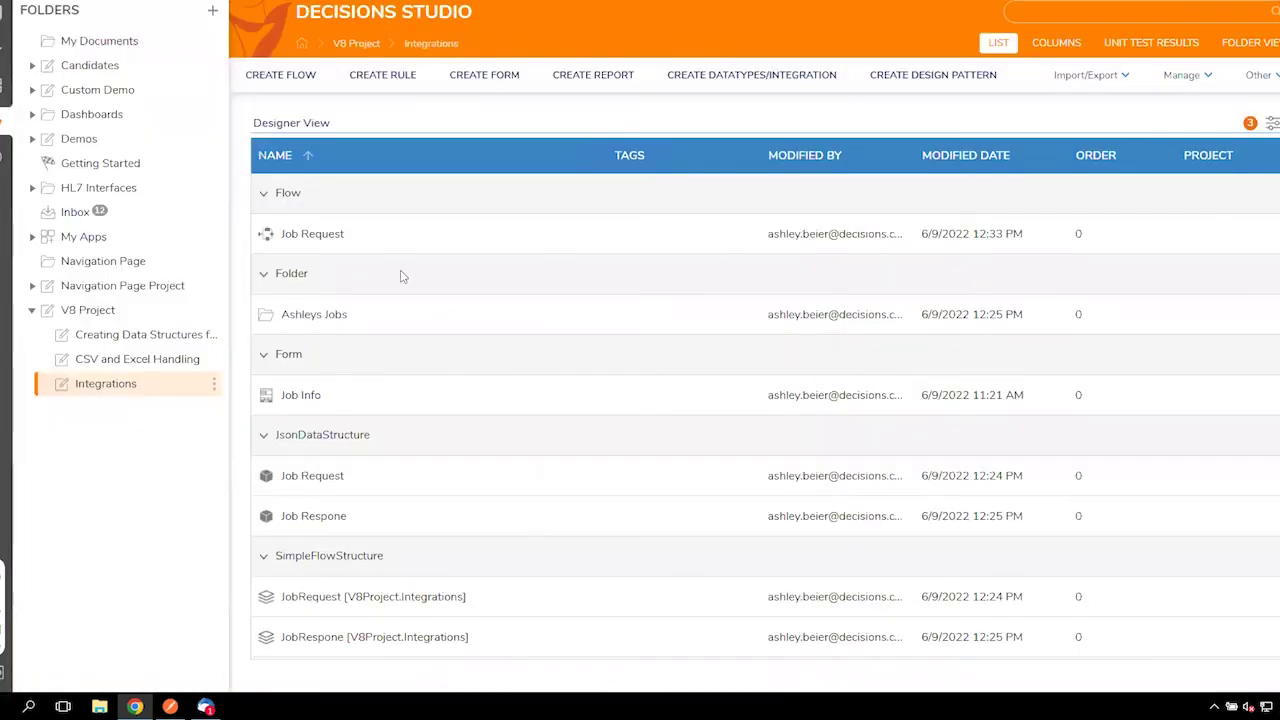
Browse the App Store's Modules list, checking USPS is installed and viewing uninstalled modules
left_click(50, 248)
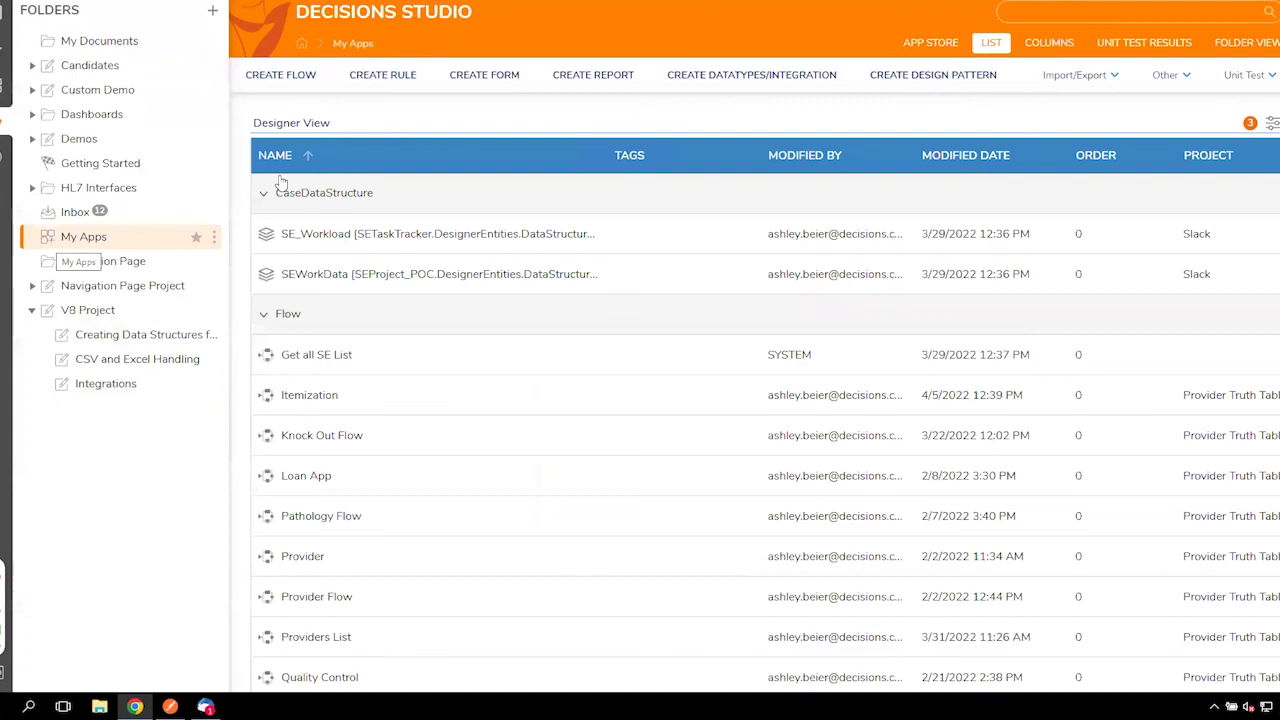
left_click(930, 45)
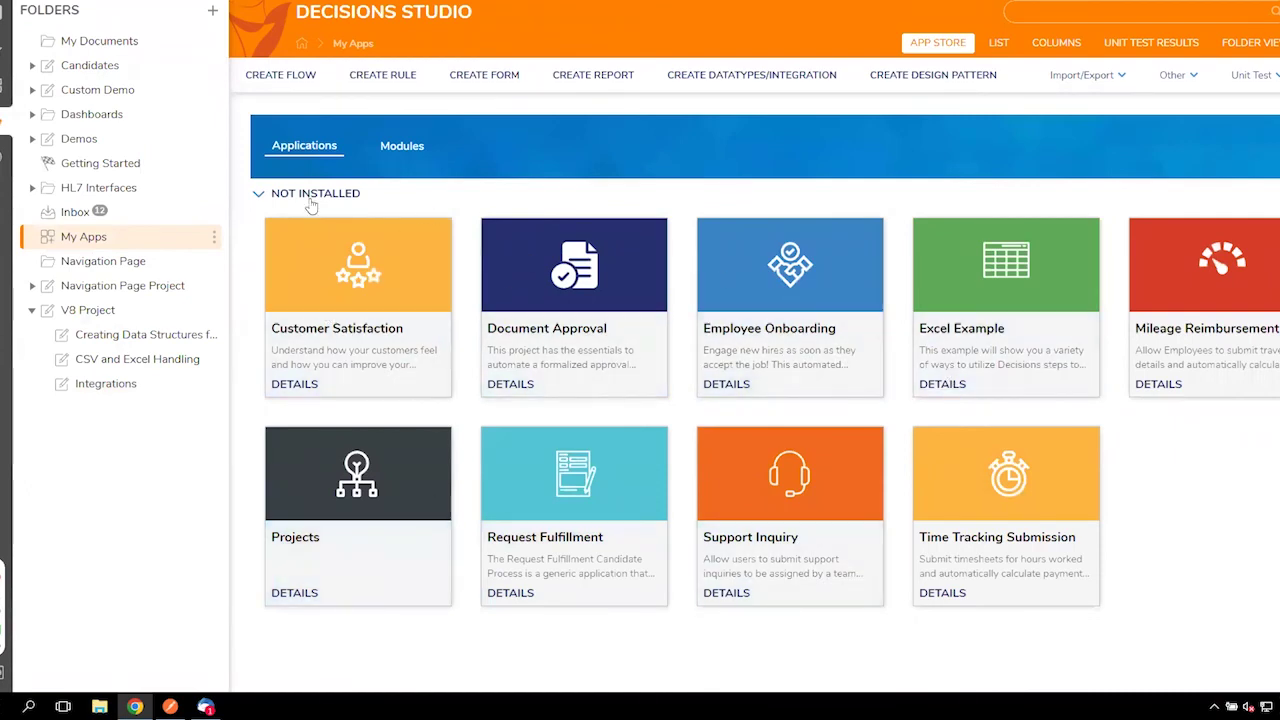
left_click(410, 148)
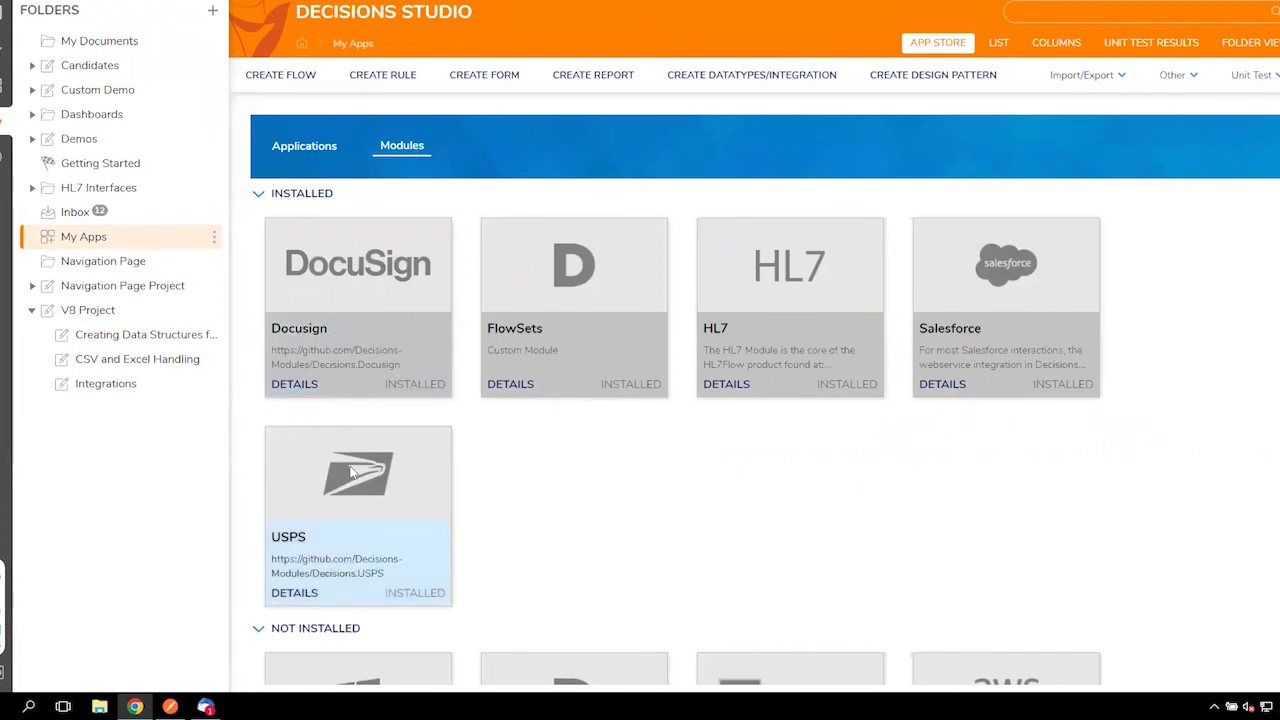
scroll(690, 552, "down", 2)
scroll(695, 552, "down", 3)
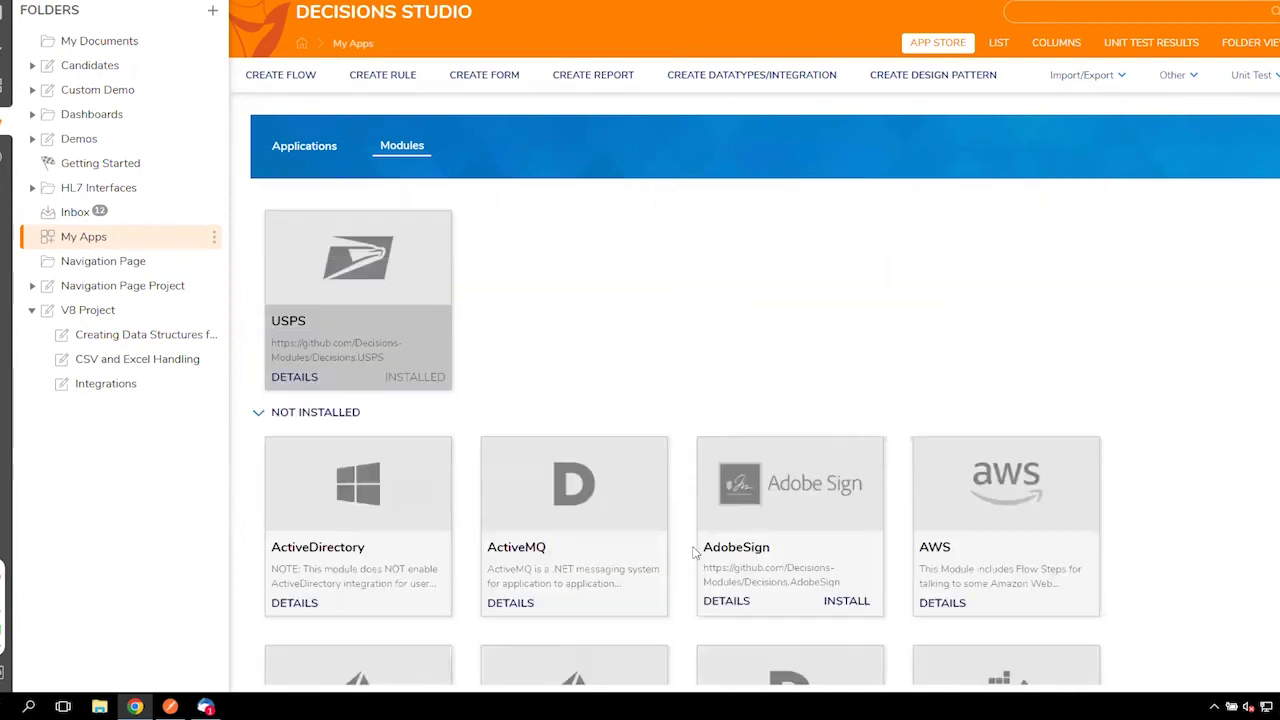
scroll(695, 552, "down", 2)
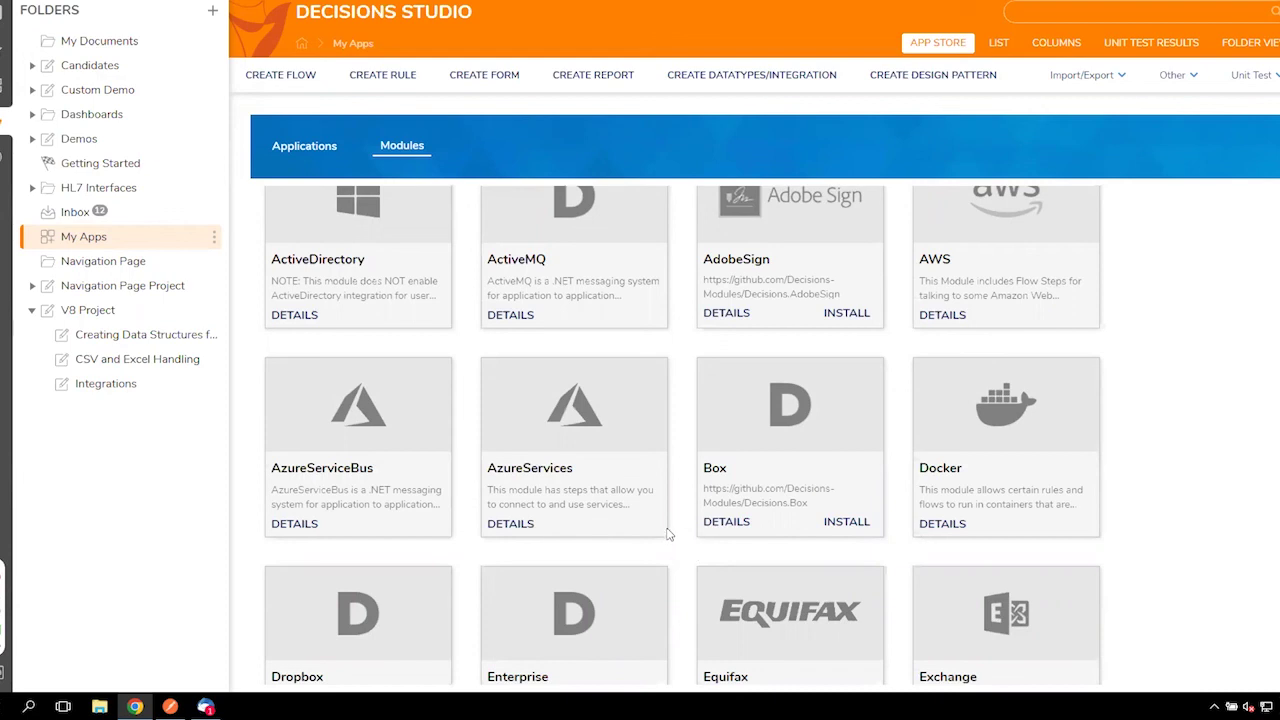
scroll(666, 531, "down", 4)
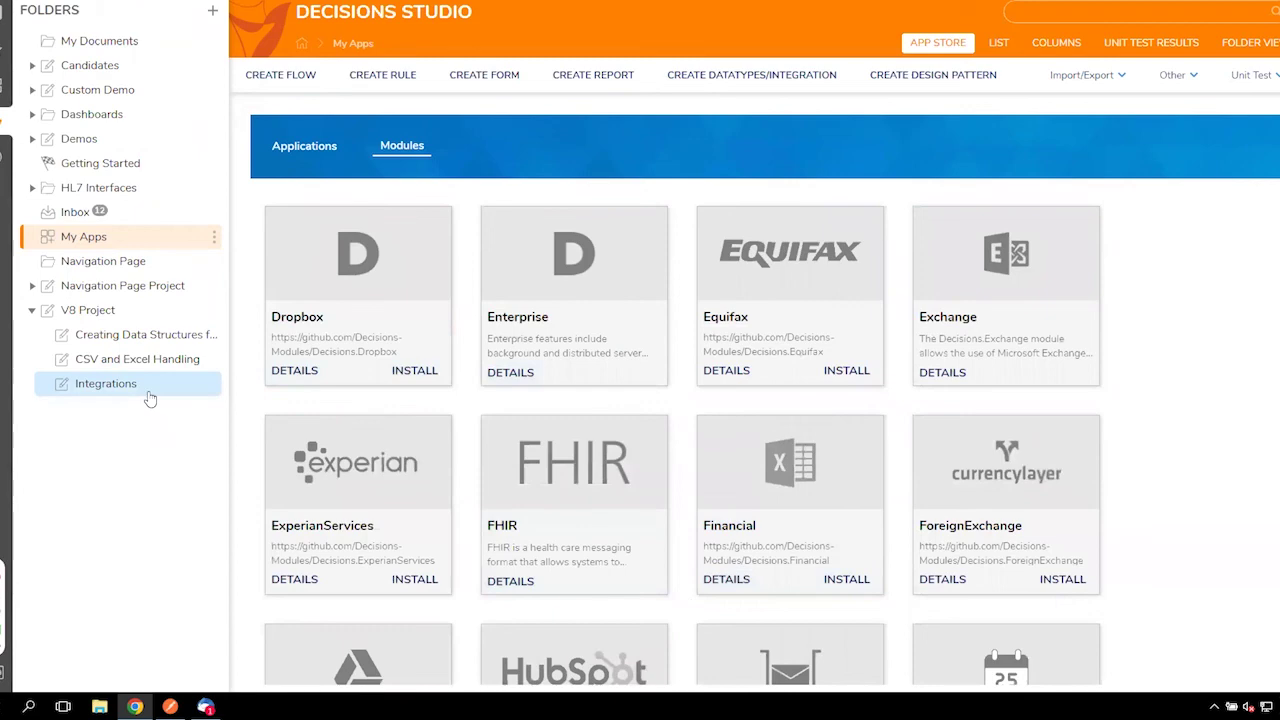
Open the Job Request flow from the Integrations folder for editing
left_click(148, 388)
left_click(290, 234)
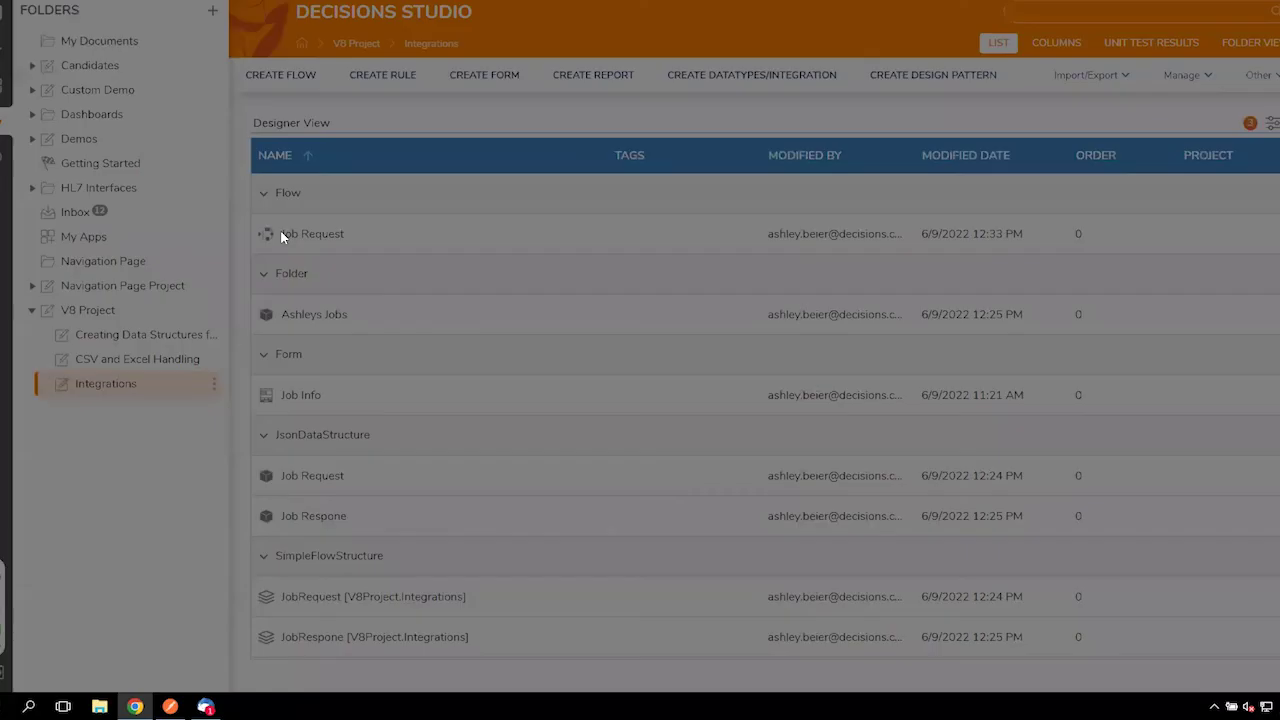
left_click(345, 105)
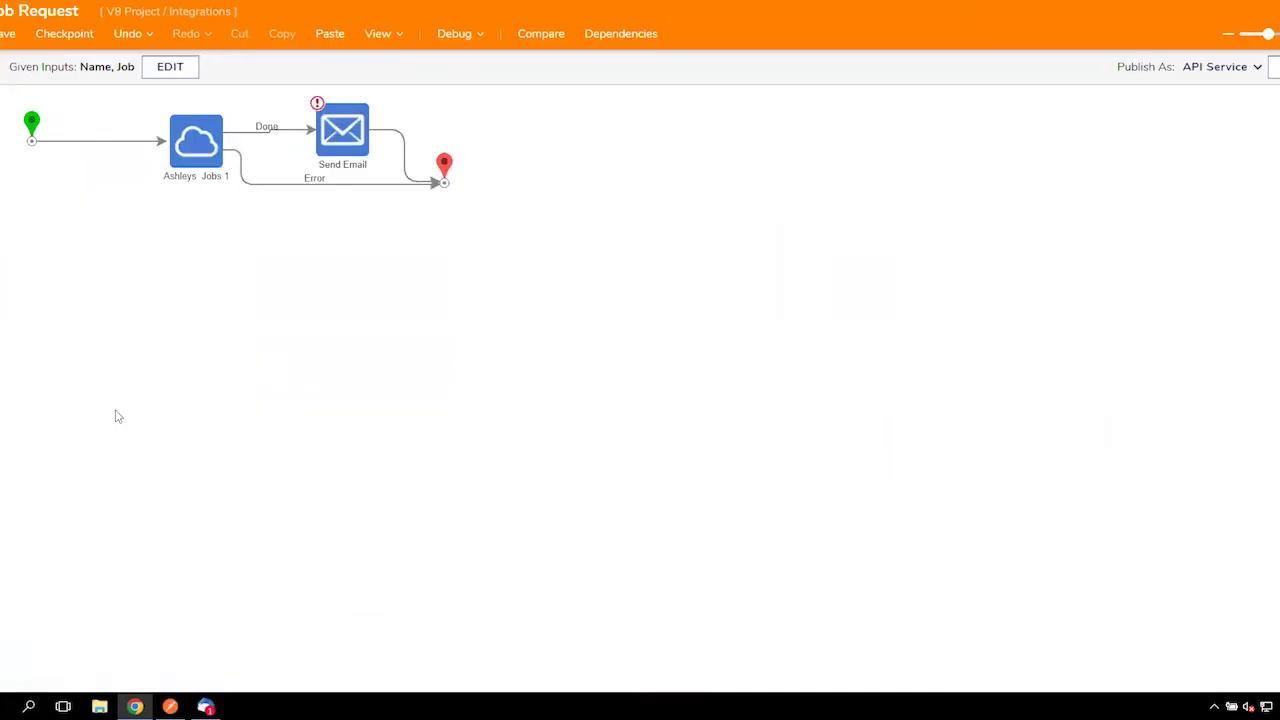
Place the USPS Get City By Zip step from the INTEGRATION toolbox below the flow
scroll(100, 449, "down", 5)
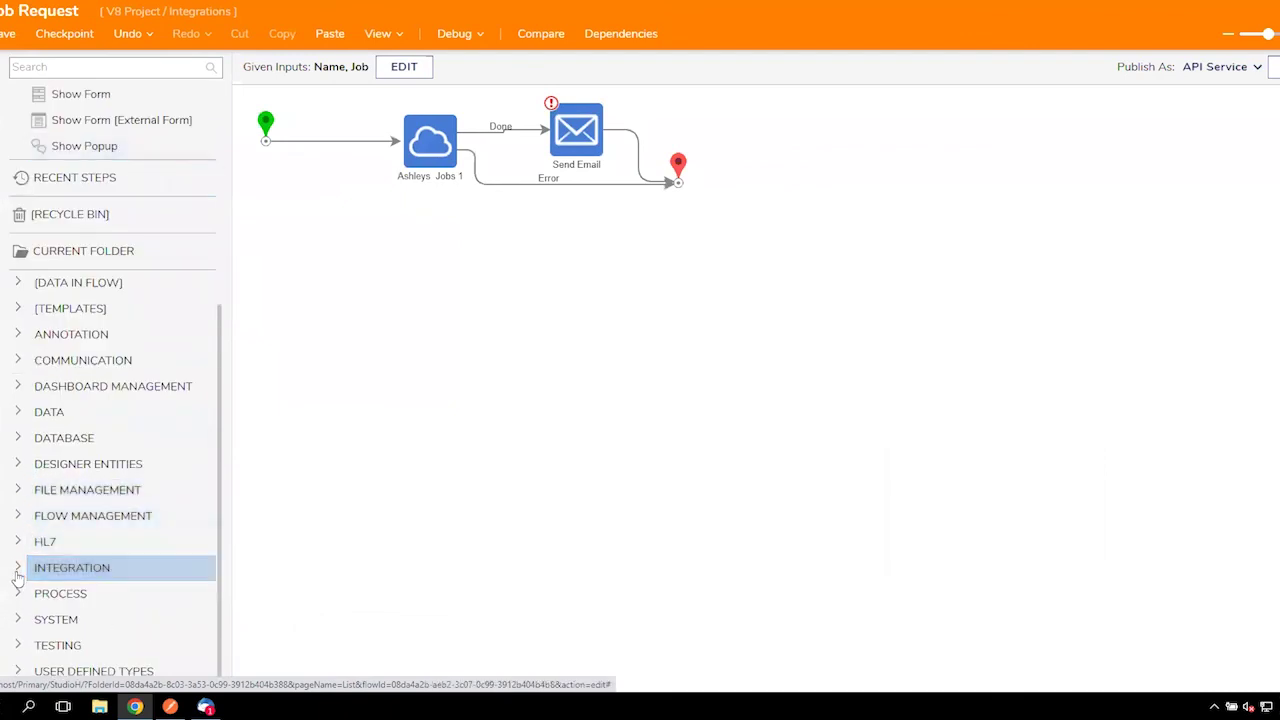
left_click(45, 567)
scroll(40, 567, "down", 4)
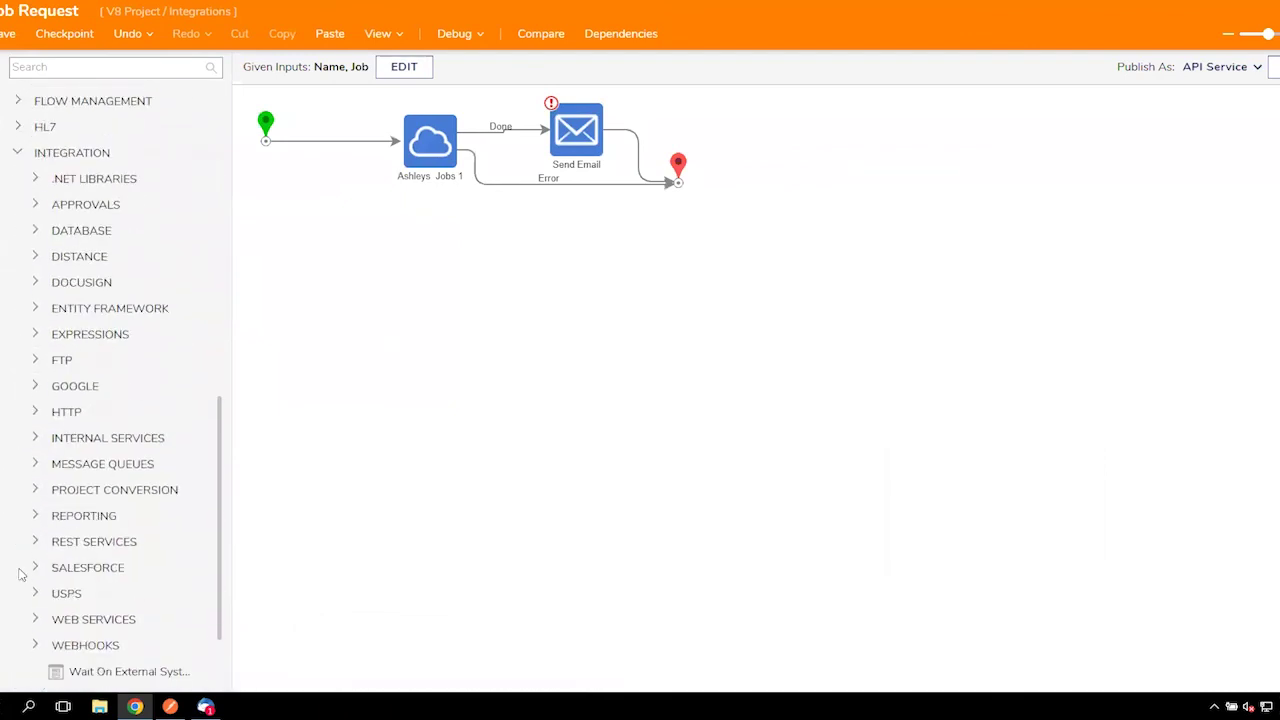
left_click(35, 282)
scroll(150, 250, "down", 3)
scroll(110, 322, "up", 2)
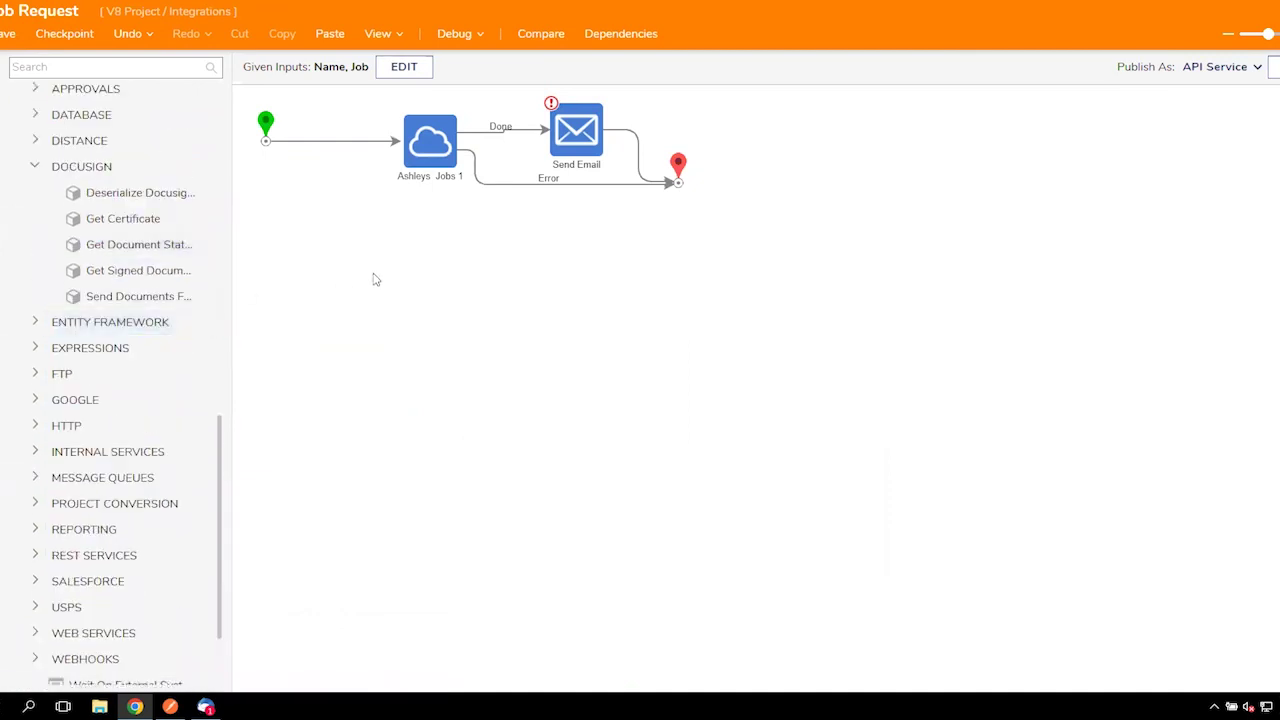
left_click(35, 607)
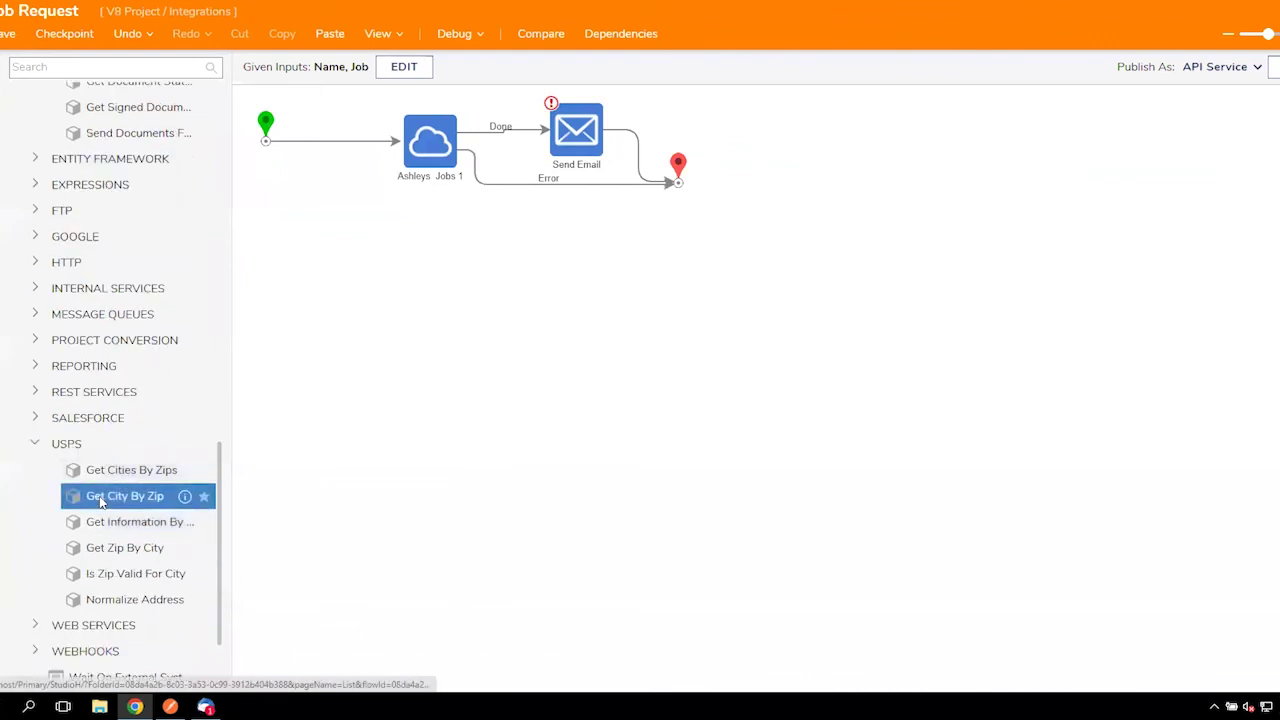
left_click_drag(505, 452, 490, 442)
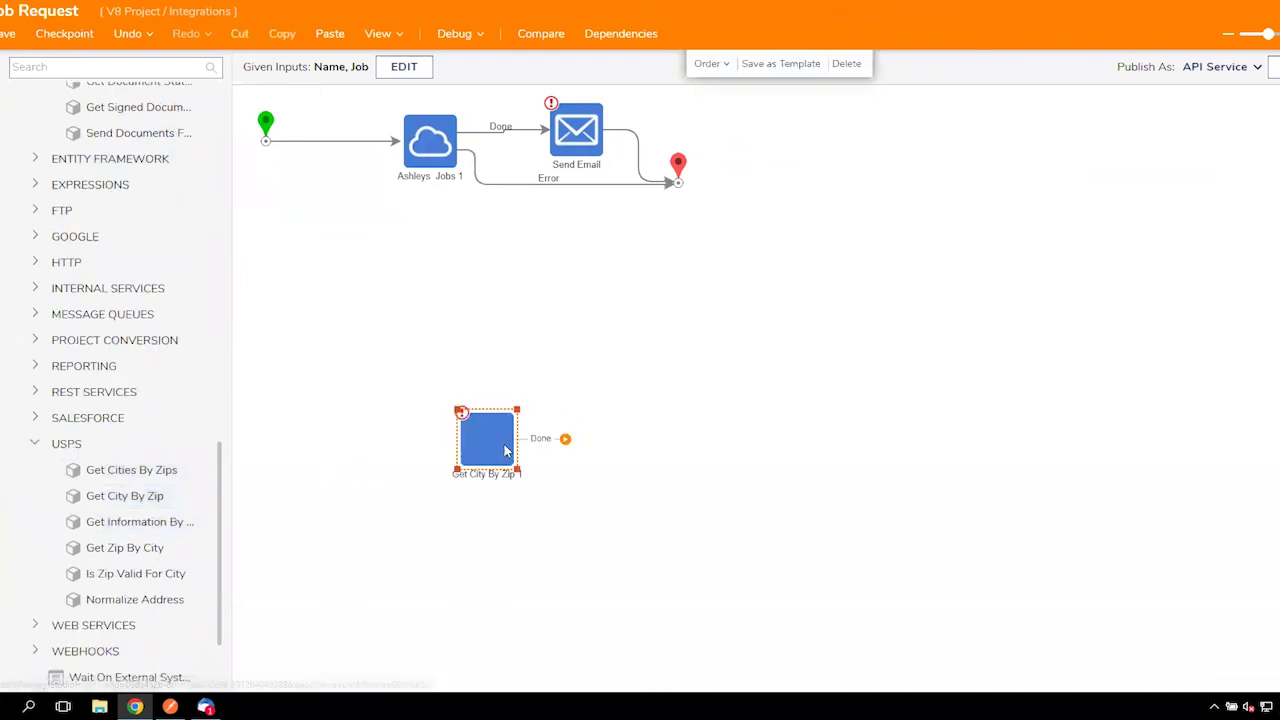